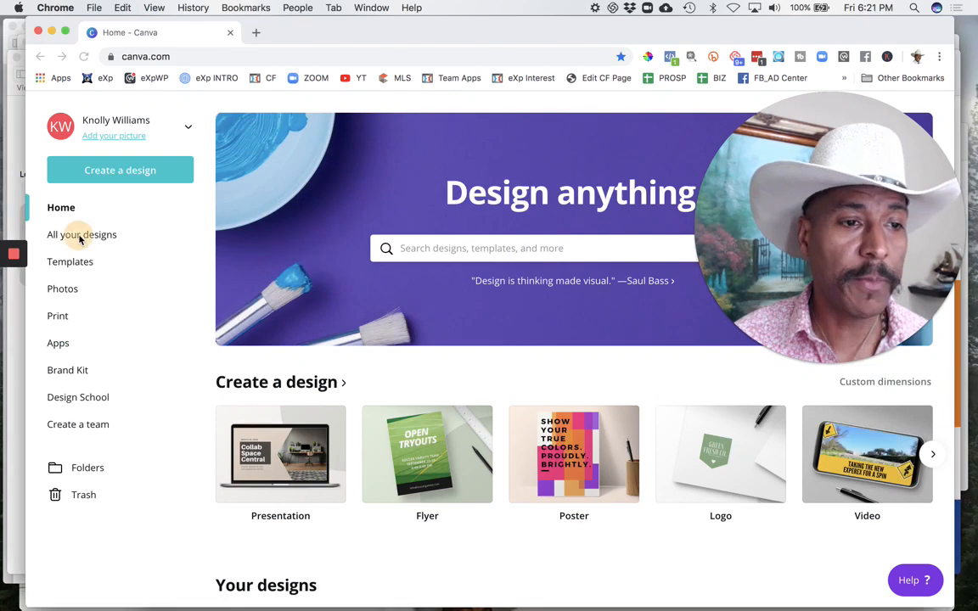
Step: Browse all saved designs and open the agent's "For sale Sign REV" design to view its layout
left_click(78, 231)
left_click(82, 234)
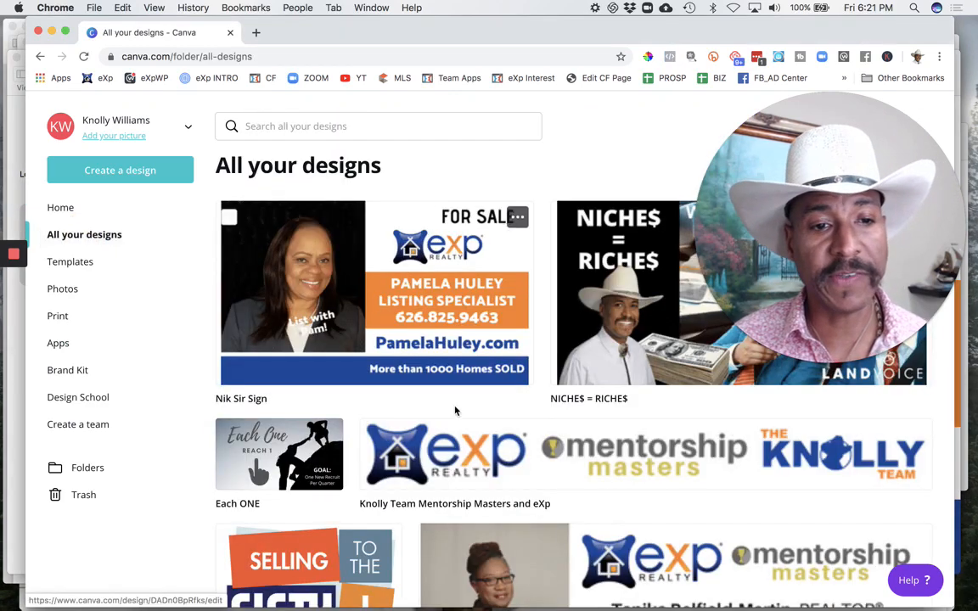
scroll(442, 427, "down", 2)
scroll(429, 365, "up", 2)
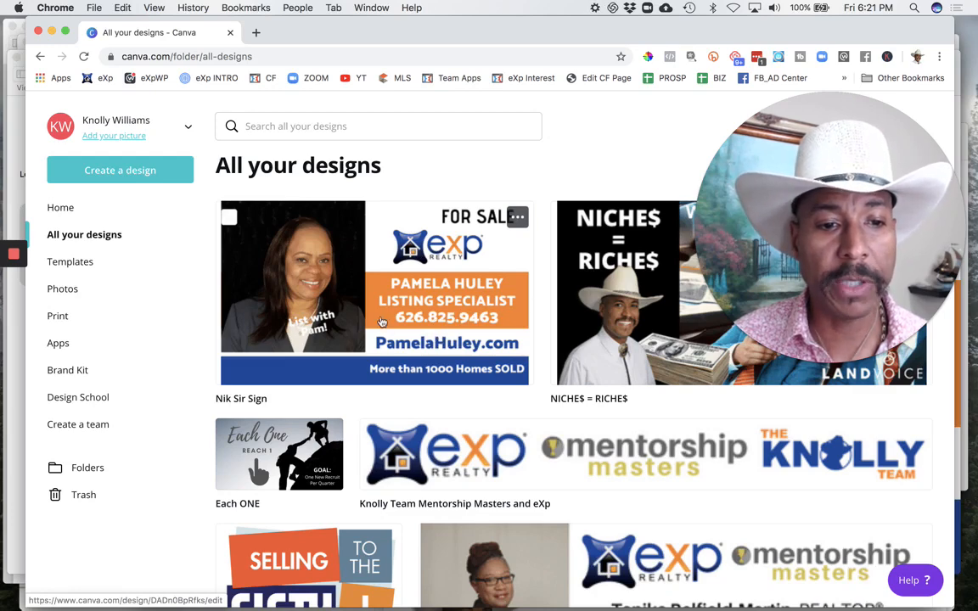
scroll(470, 475, "down", 5)
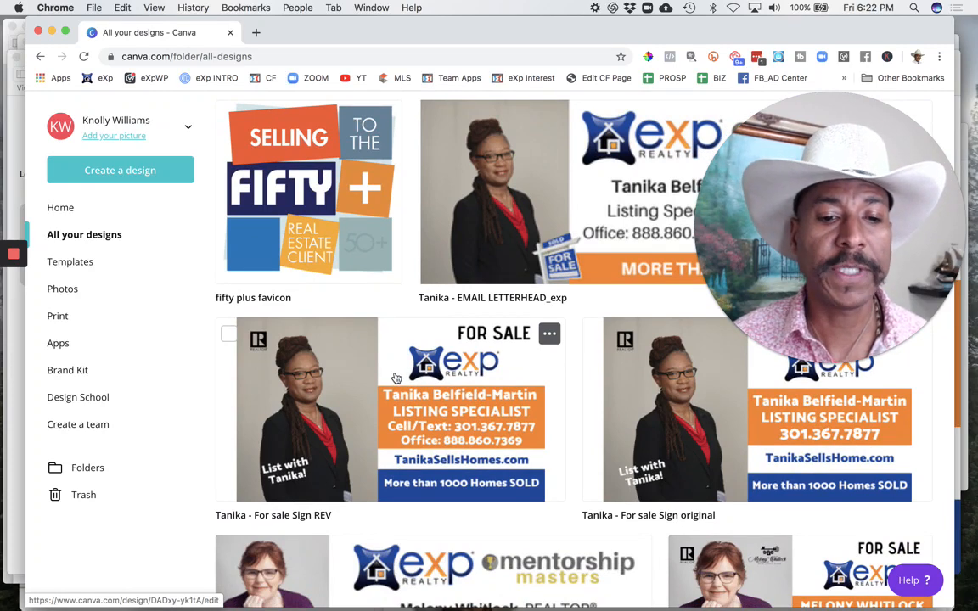
left_click(404, 398)
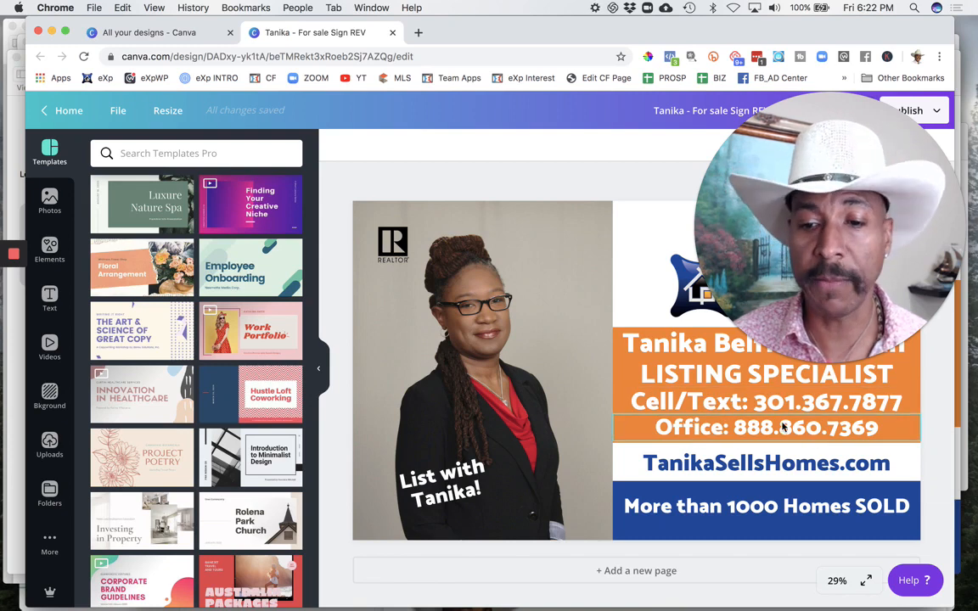
left_click_drag(752, 251, 450, 257)
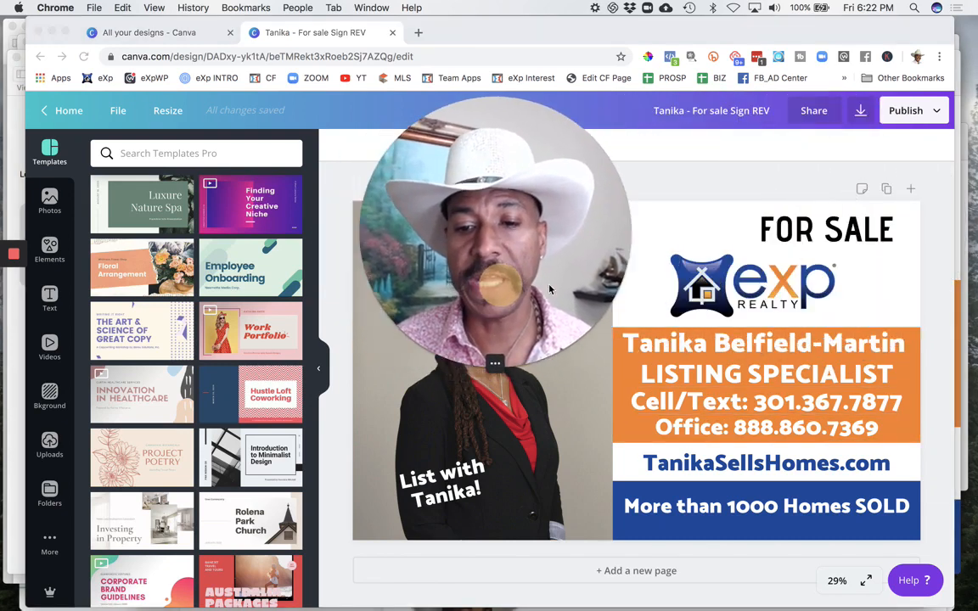
left_click_drag(549, 289, 868, 218)
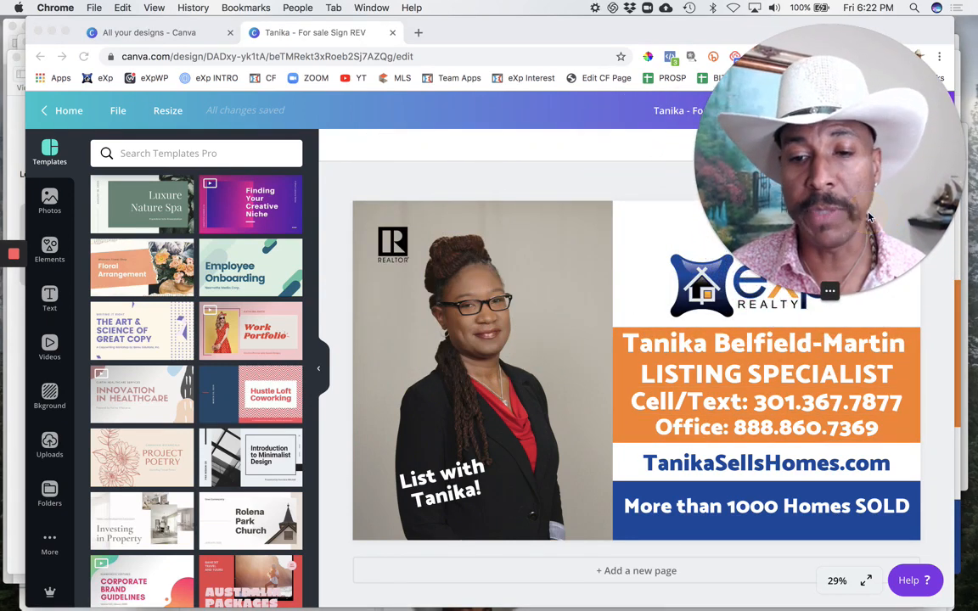
Step: Return to all designs, look through the saved signs and letterheads, and open the copied business card showing the man in a black vest
left_click(47, 116)
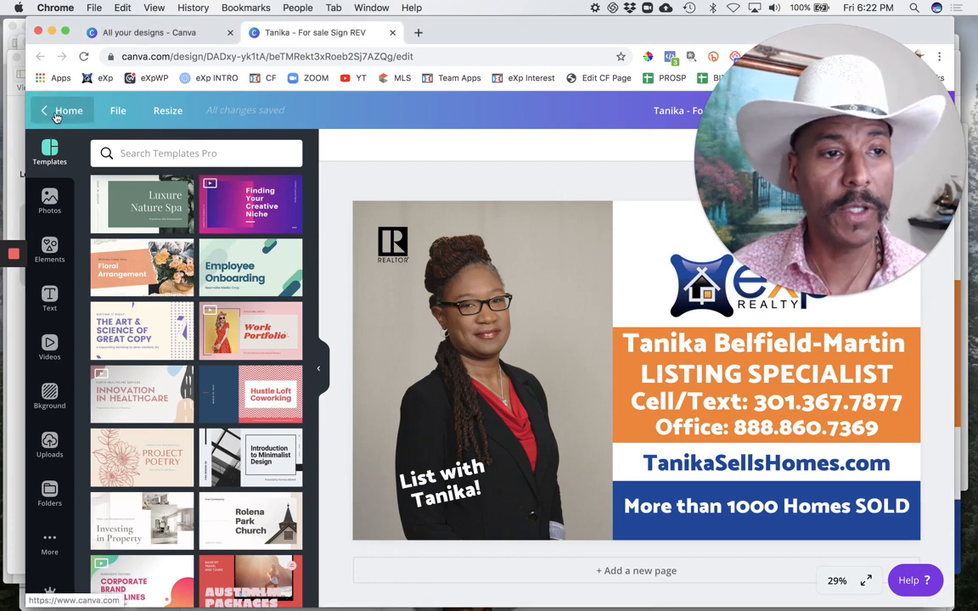
left_click(56, 114)
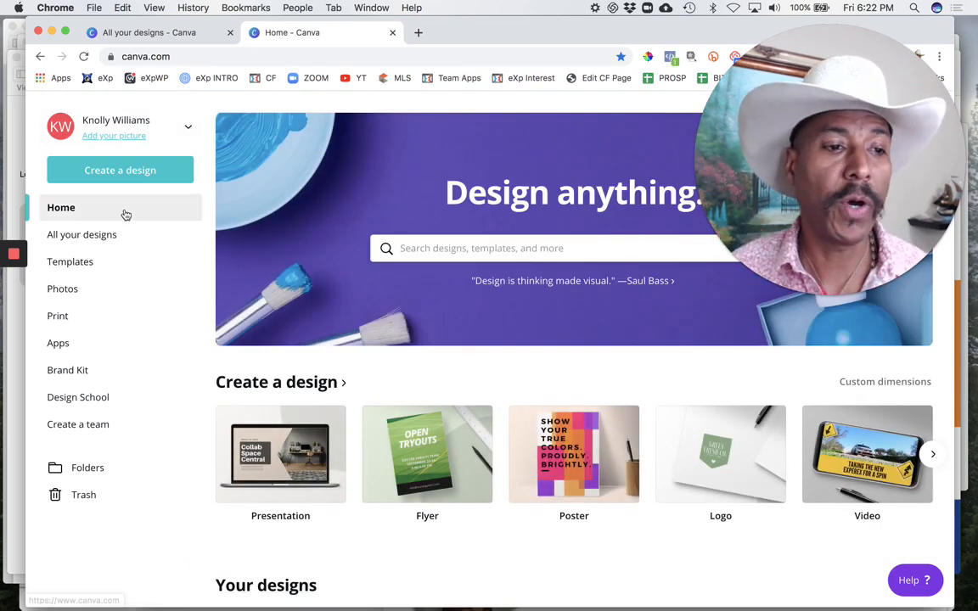
left_click(96, 234)
scroll(444, 484, "down", 5)
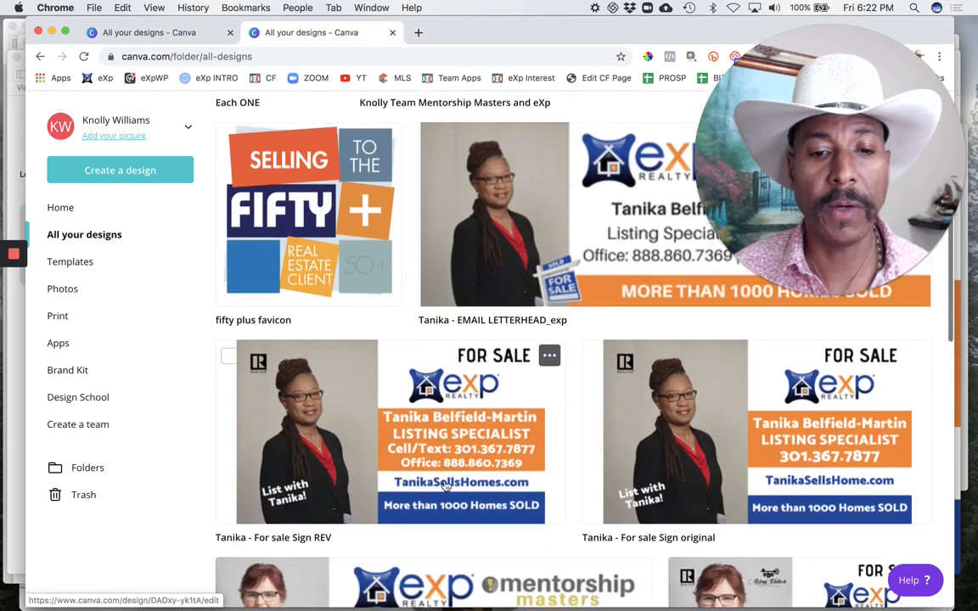
scroll(445, 483, "down", 10)
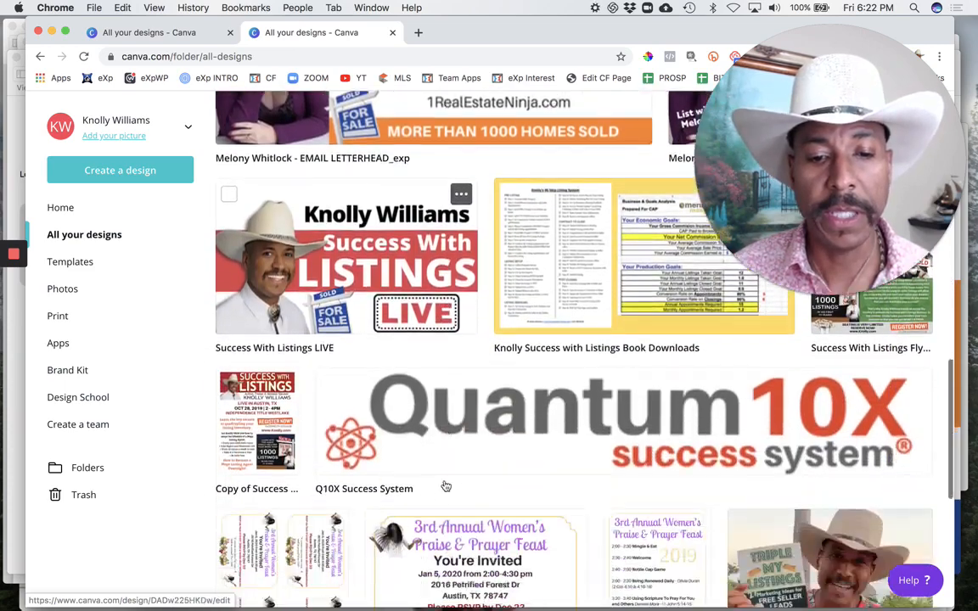
scroll(445, 485, "down", 10)
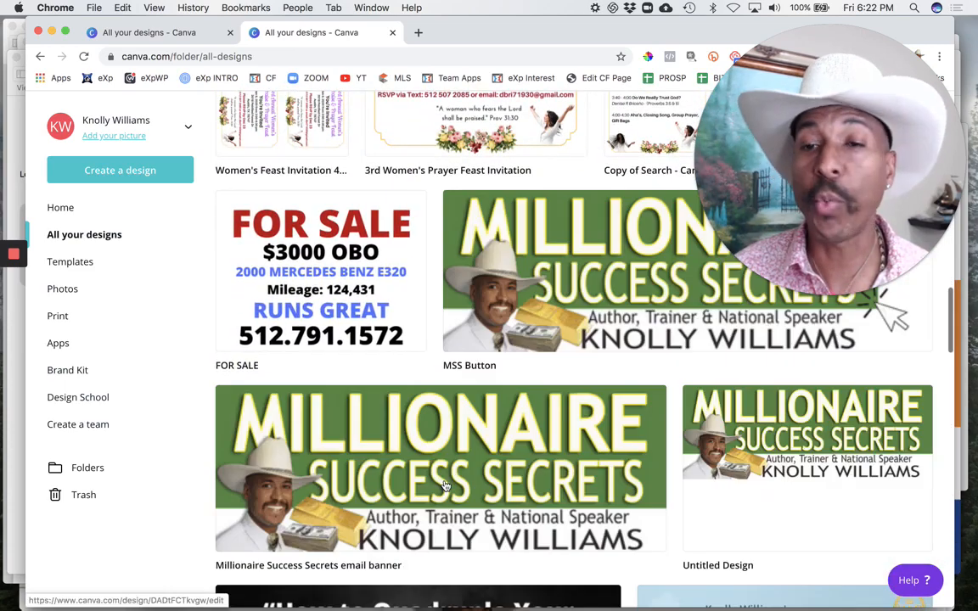
scroll(445, 484, "down", 10)
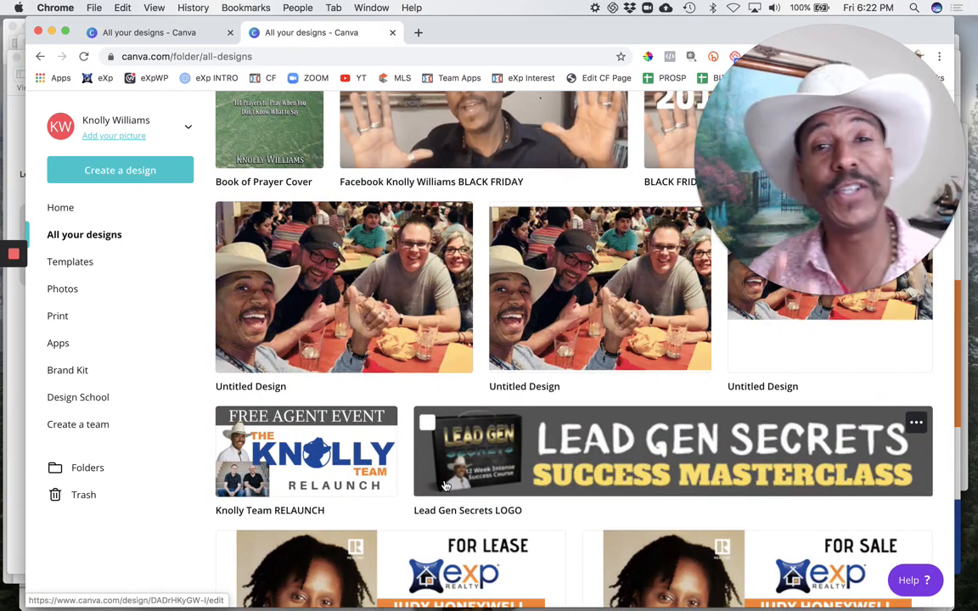
scroll(435, 511, "down", 5)
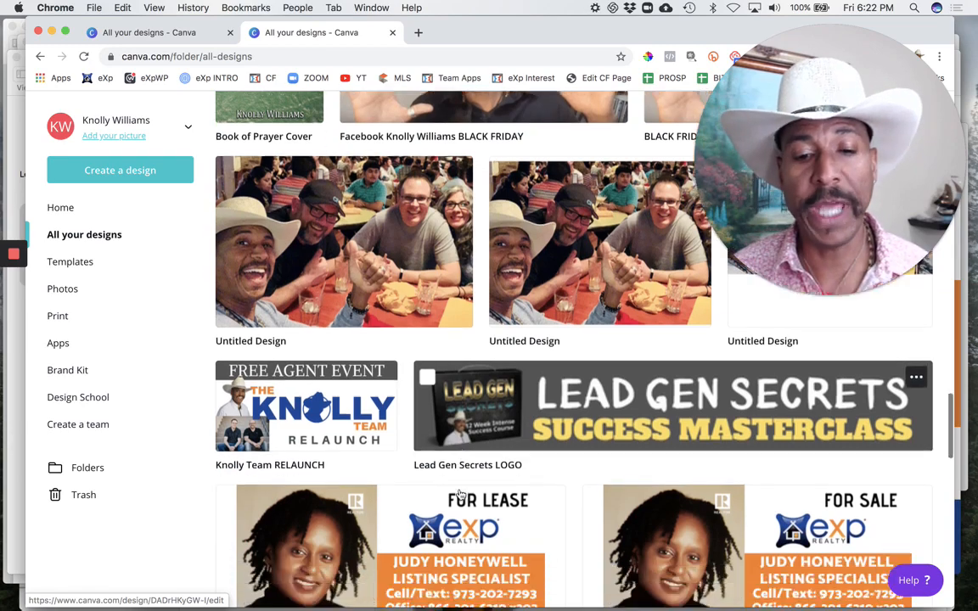
scroll(480, 420, "up", 2)
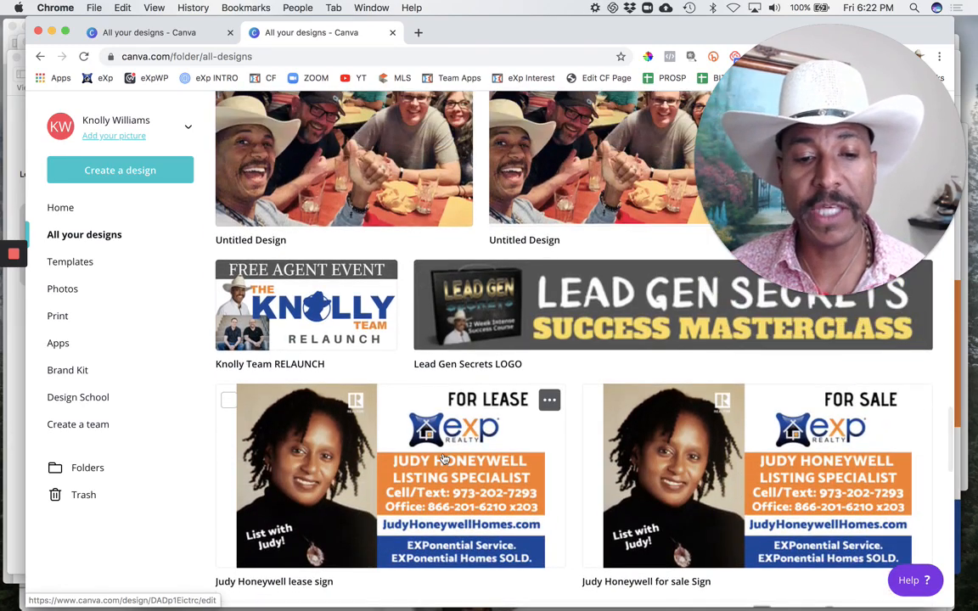
scroll(444, 460, "up", 5)
scroll(444, 459, "down", 5)
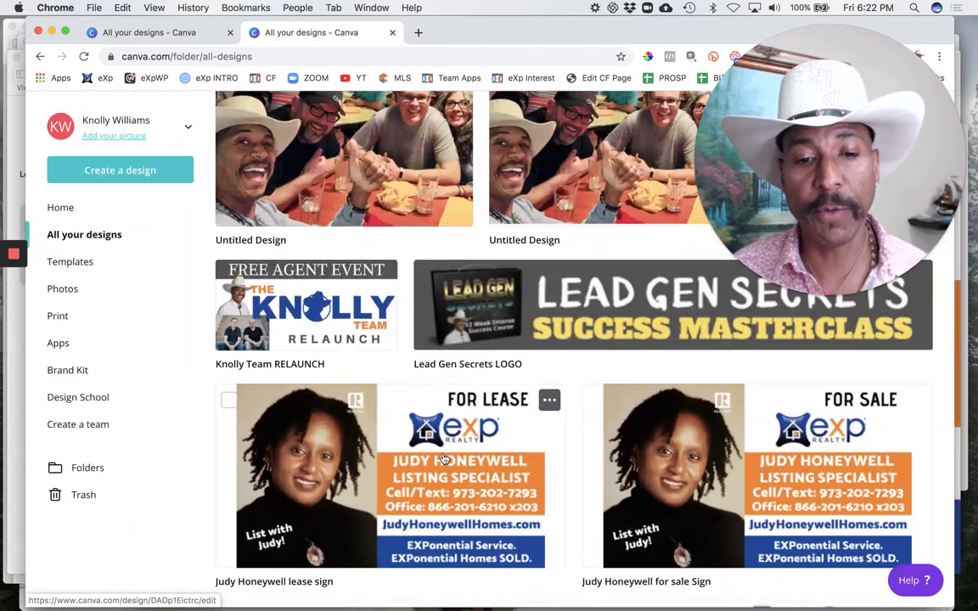
scroll(444, 459, "down", 20)
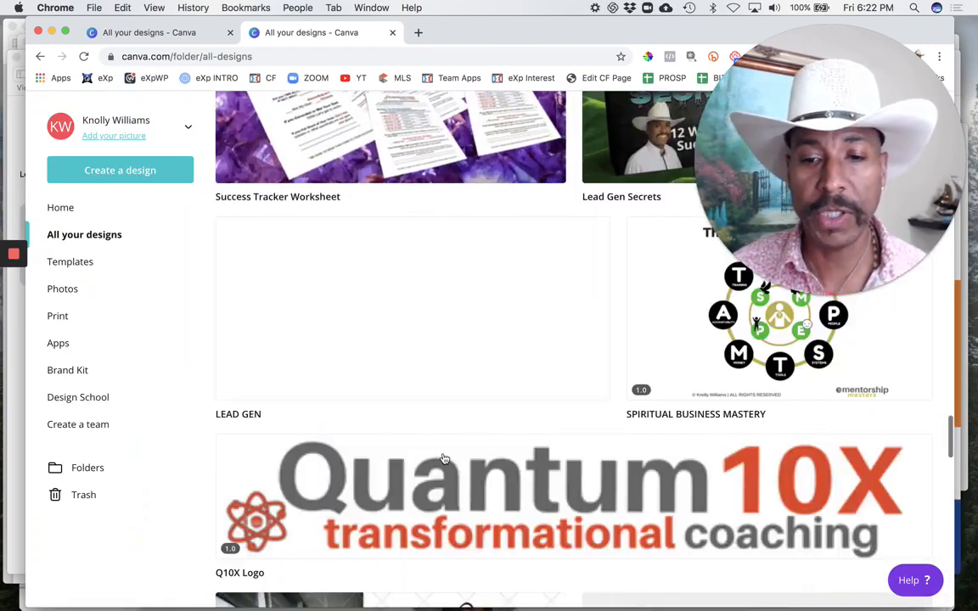
scroll(443, 459, "down", 20)
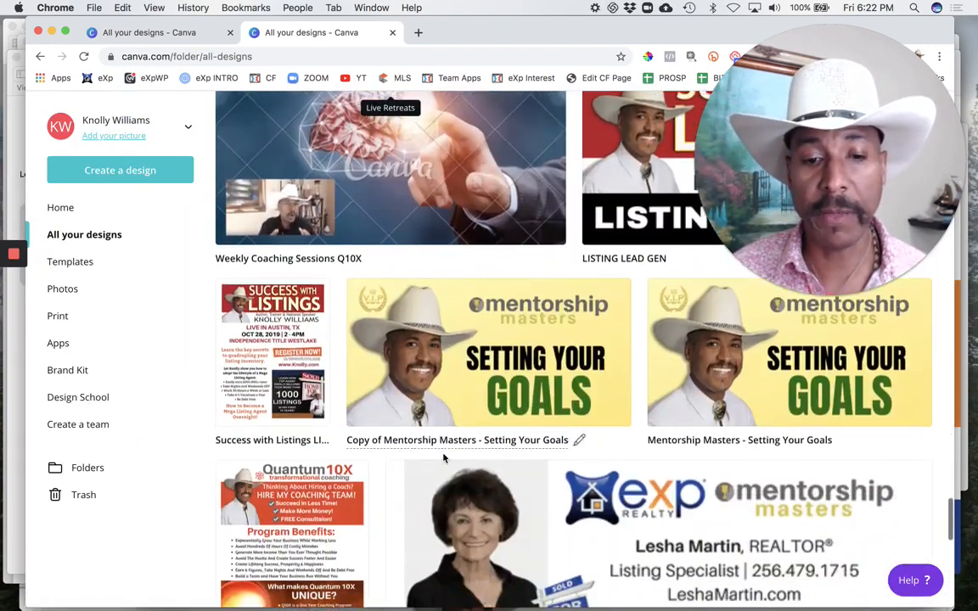
scroll(443, 458, "down", 12)
scroll(433, 433, "up", 3)
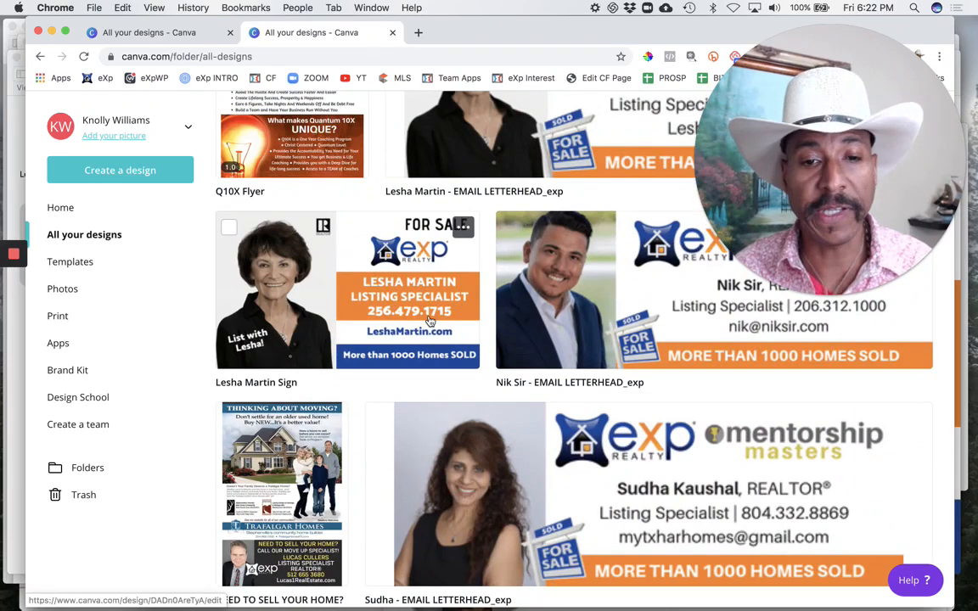
scroll(431, 320, "down", 4)
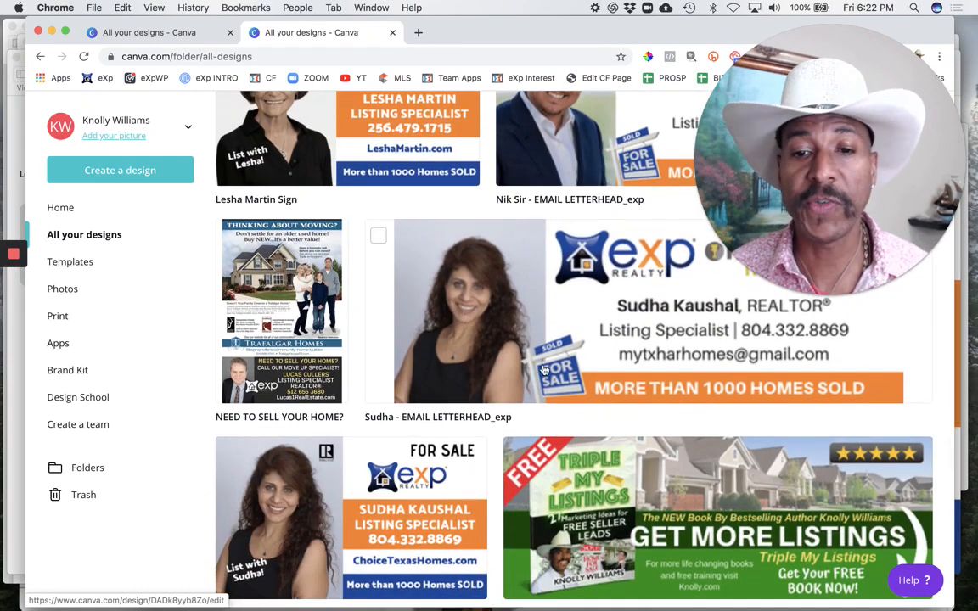
scroll(386, 506, "down", 3)
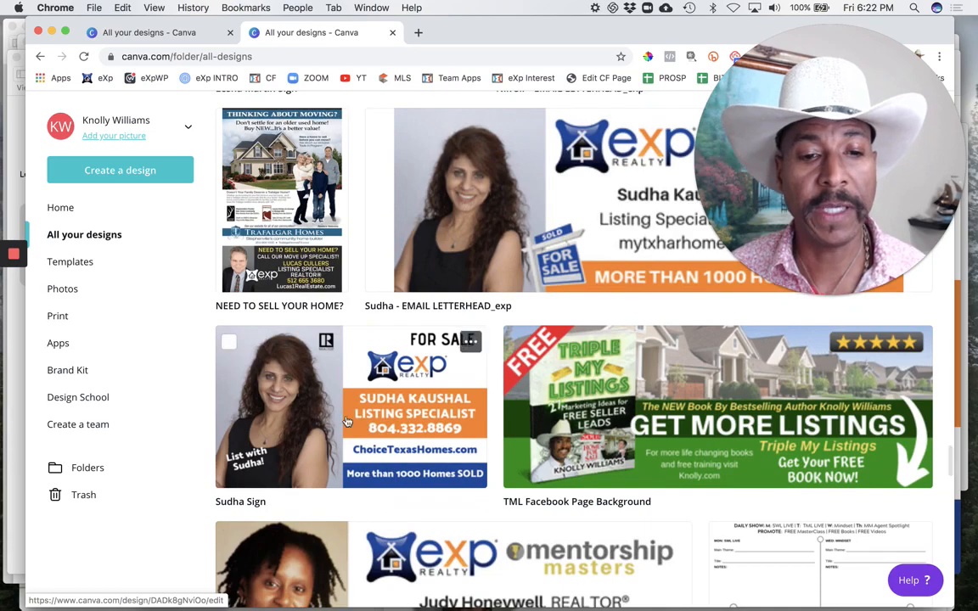
scroll(557, 294, "up", 3)
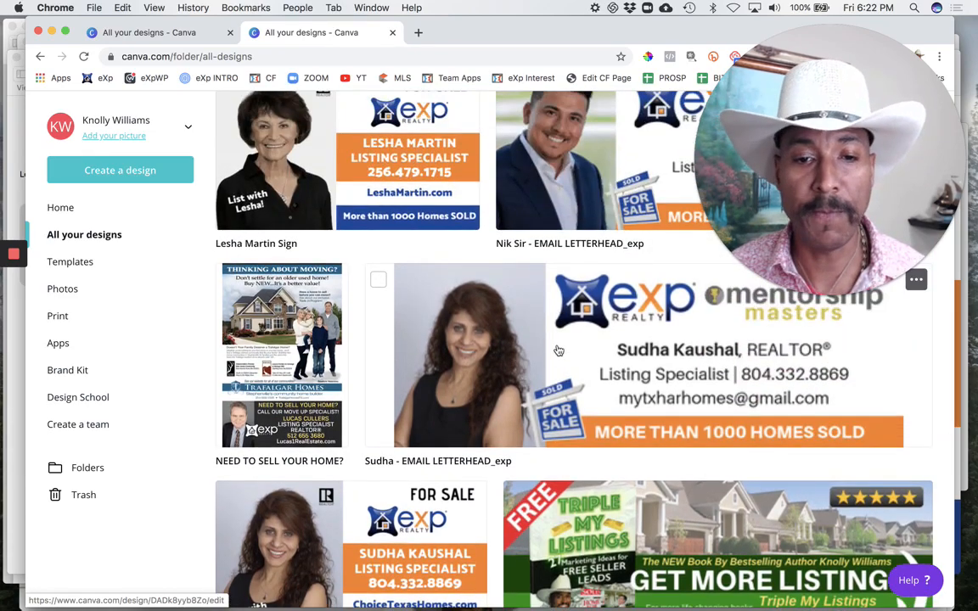
scroll(577, 371, "down", 10)
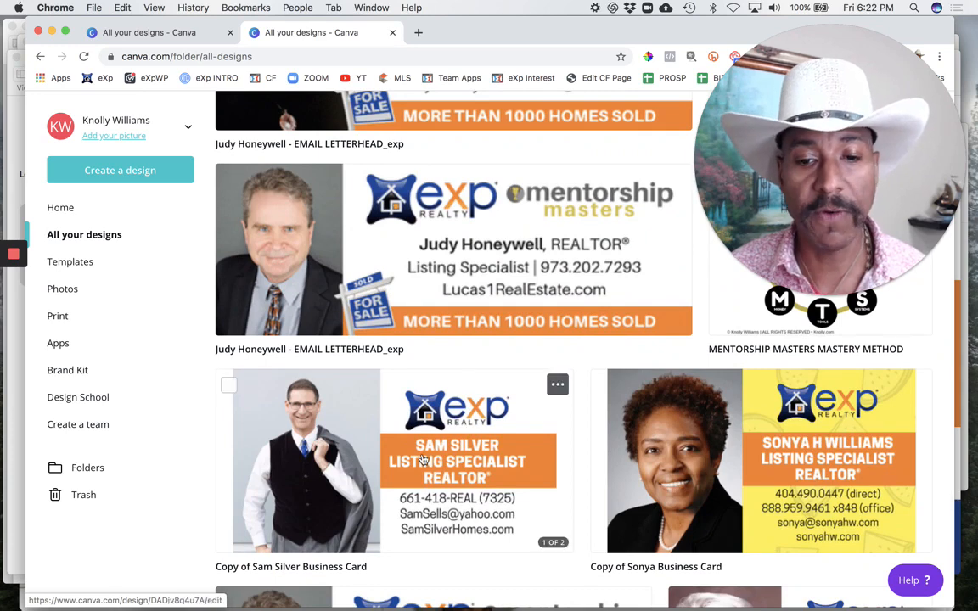
left_click(459, 470)
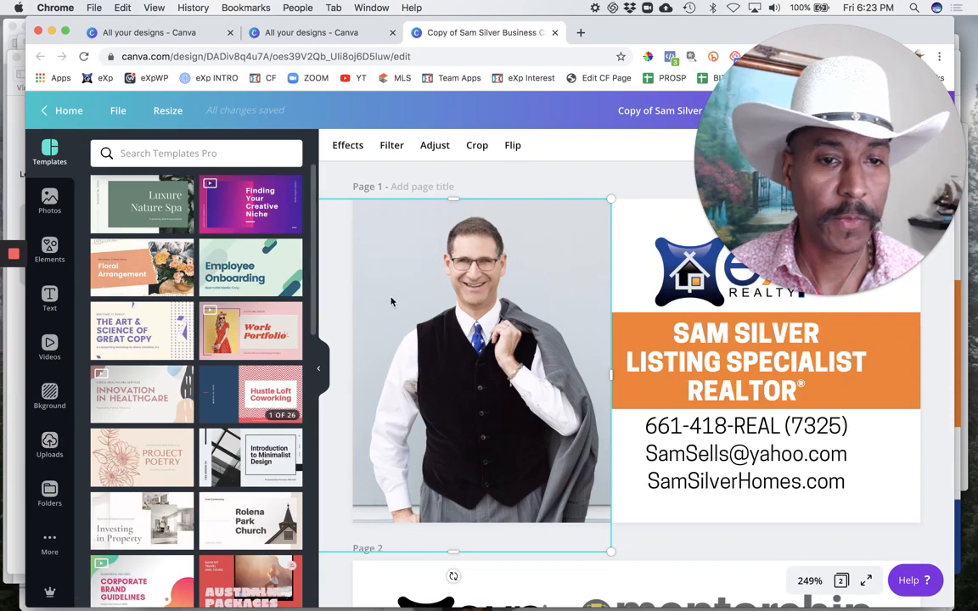
Step: Leave the business card design for the home page and look over its recent designs and template categories
left_click(56, 119)
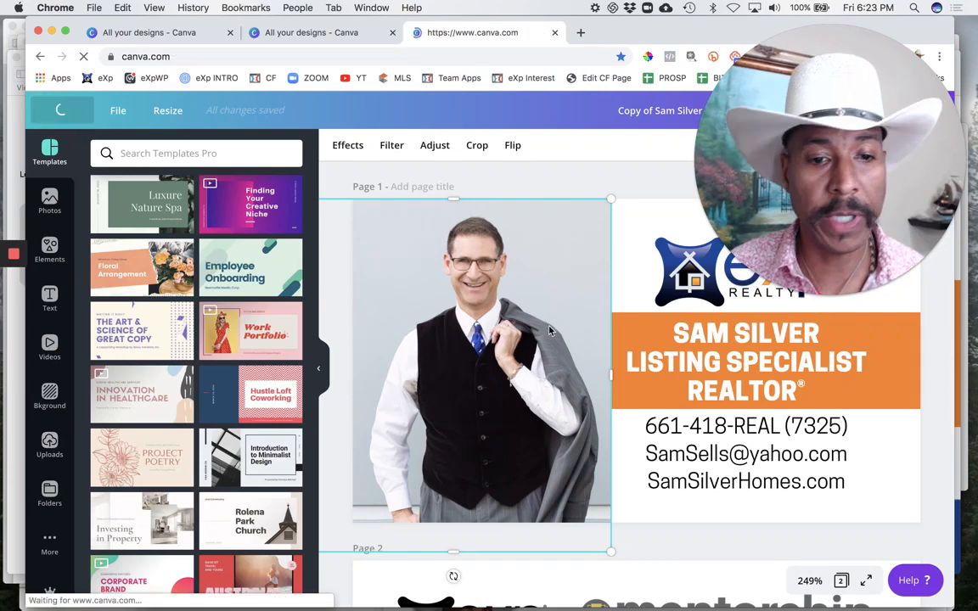
scroll(479, 464, "down", 8)
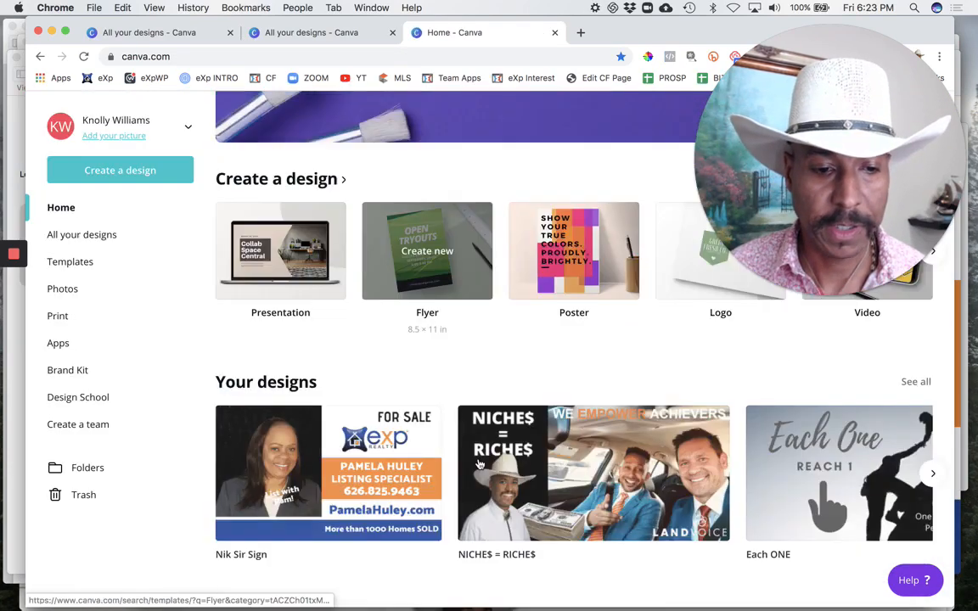
scroll(479, 464, "up", 3)
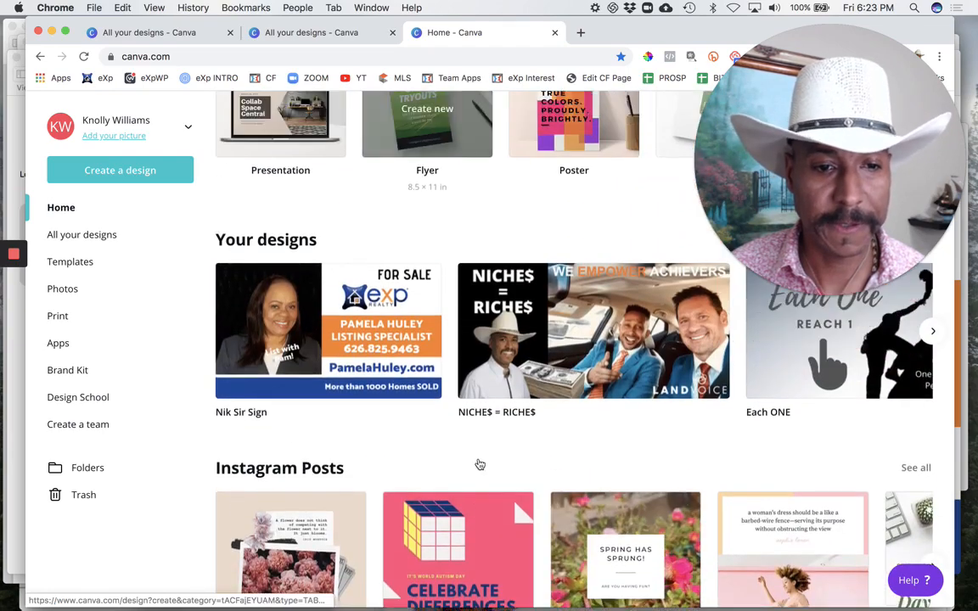
scroll(480, 465, "down", 5)
scroll(480, 464, "down", 12)
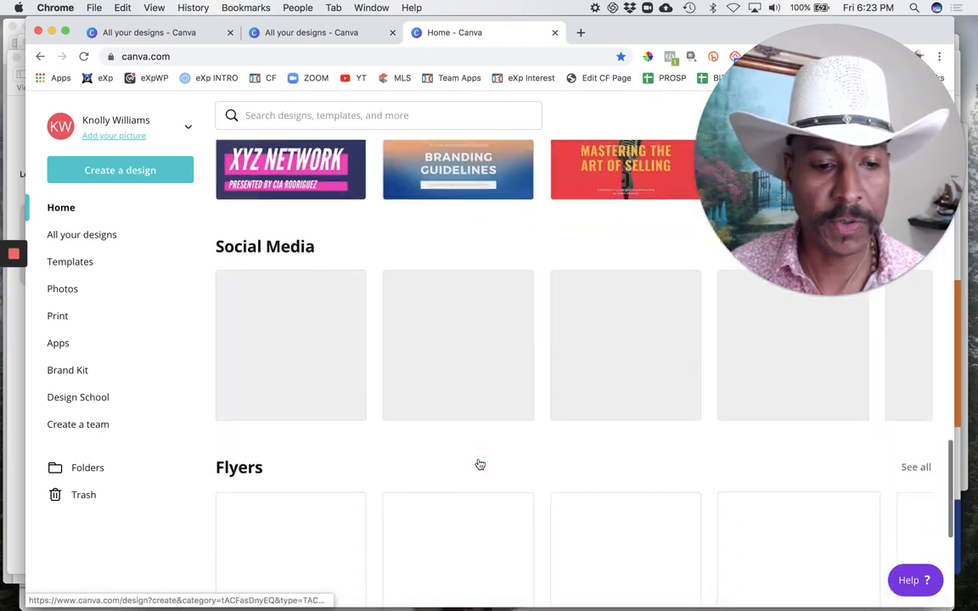
scroll(479, 464, "up", 6)
Step: Find the business card of the man in the black vest among all saved designs and make a copy of it
left_click(104, 241)
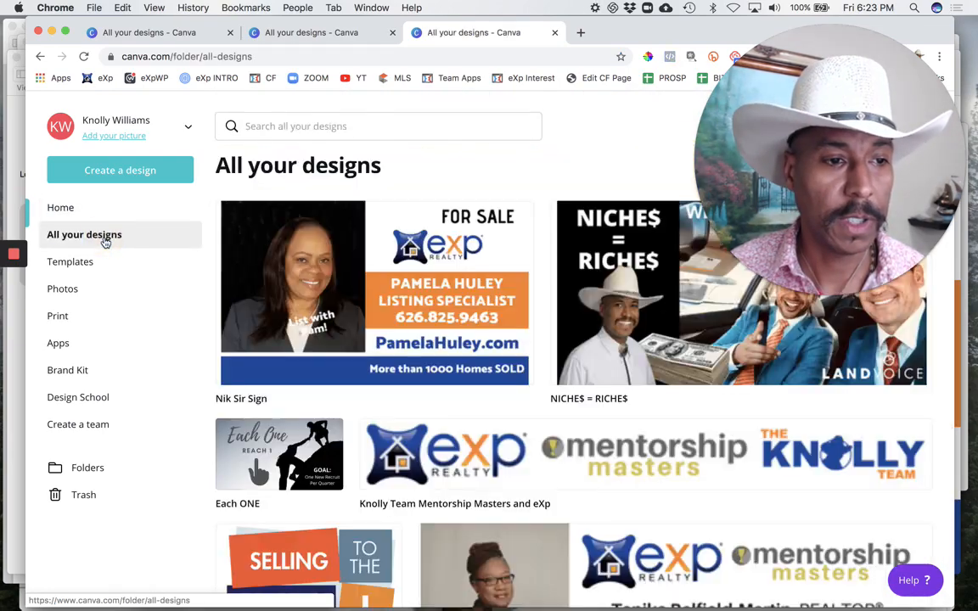
scroll(414, 450, "down", 7)
scroll(416, 450, "up", 2)
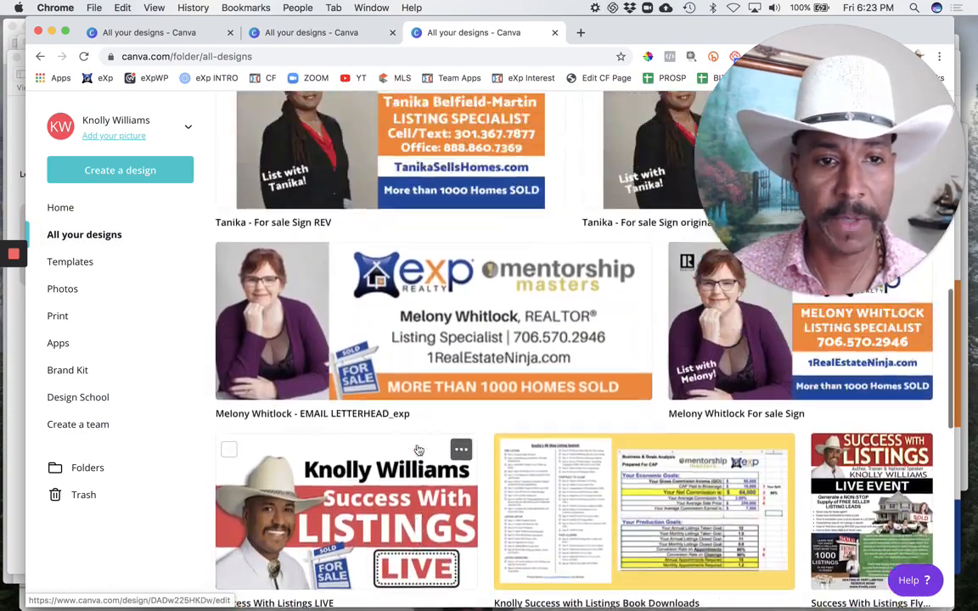
scroll(419, 450, "down", 15)
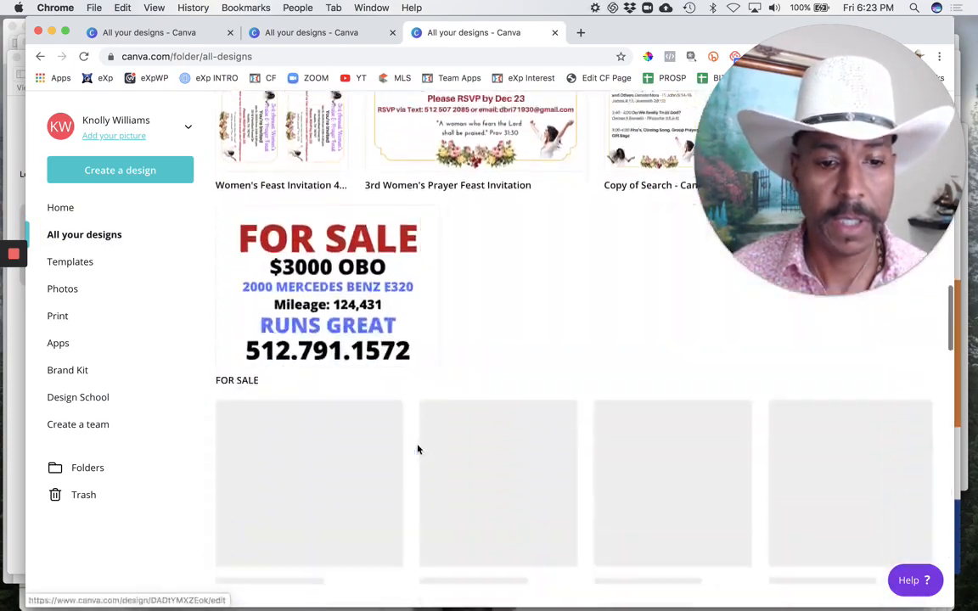
scroll(417, 449, "down", 20)
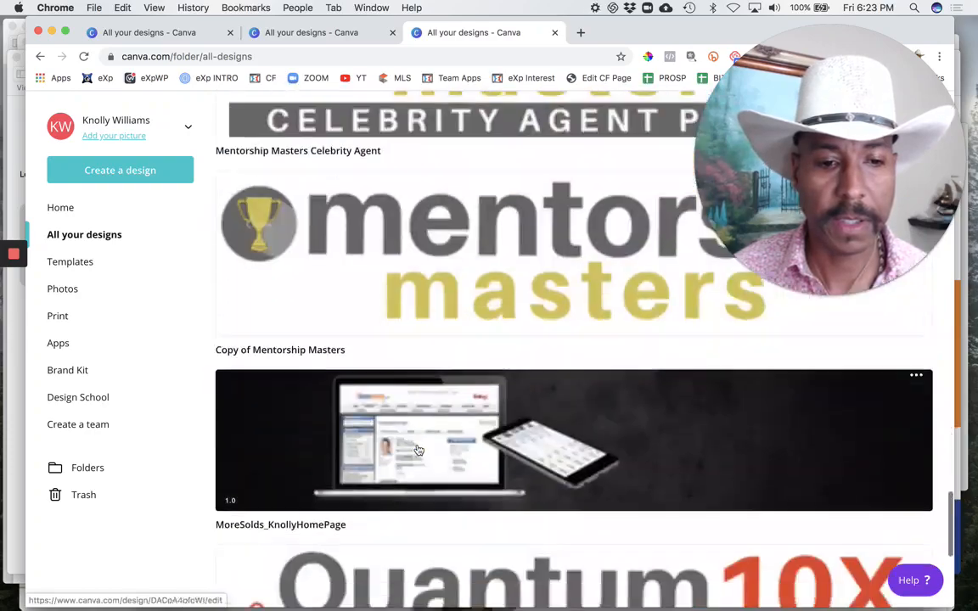
scroll(417, 449, "down", 15)
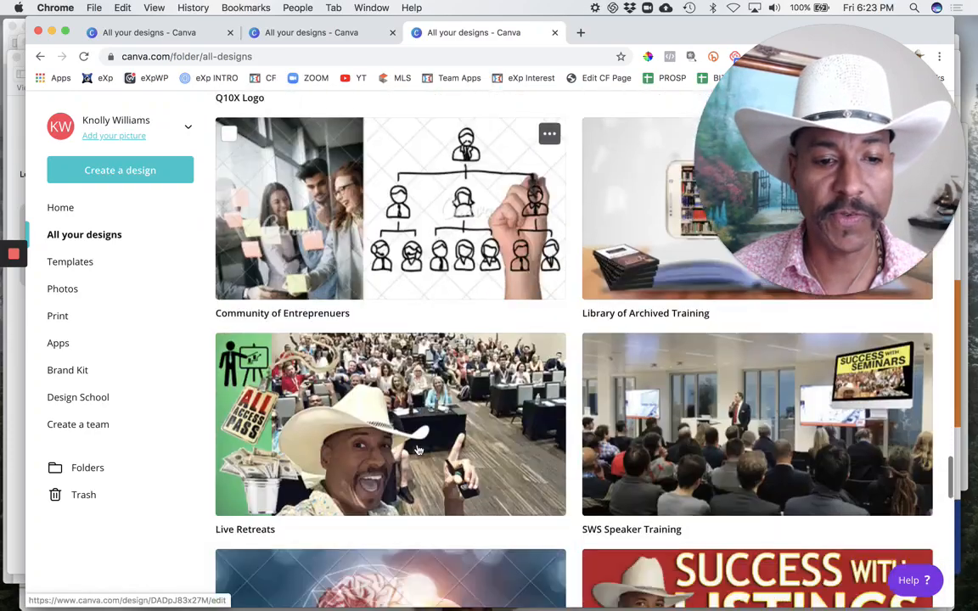
scroll(416, 449, "down", 15)
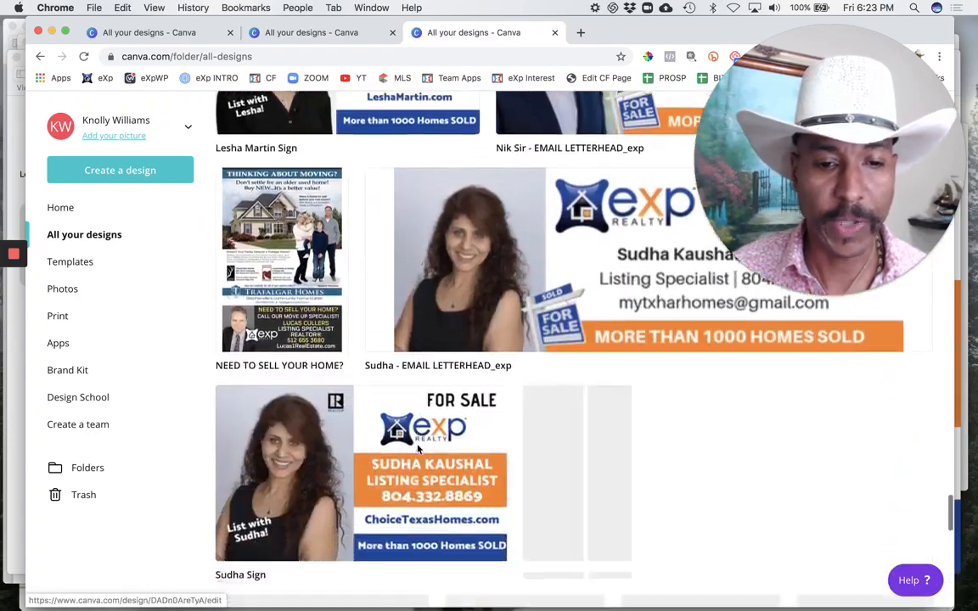
scroll(417, 449, "down", 10)
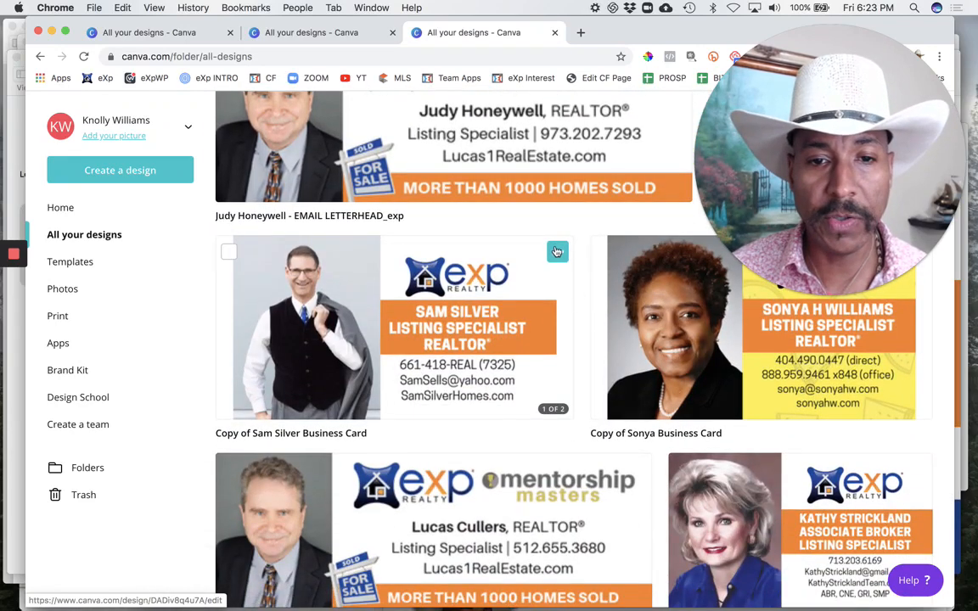
left_click(557, 252)
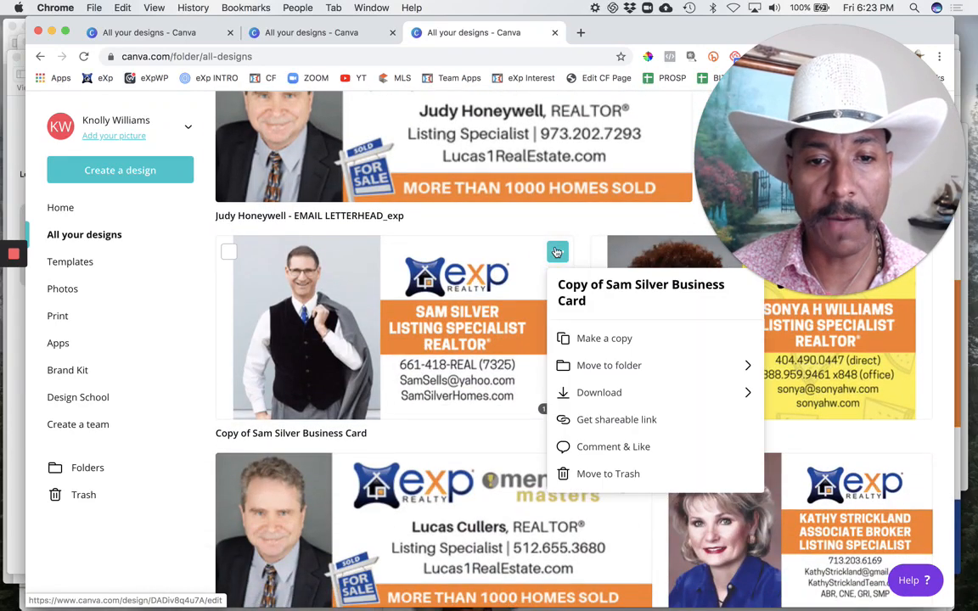
scroll(597, 342, "down", 1)
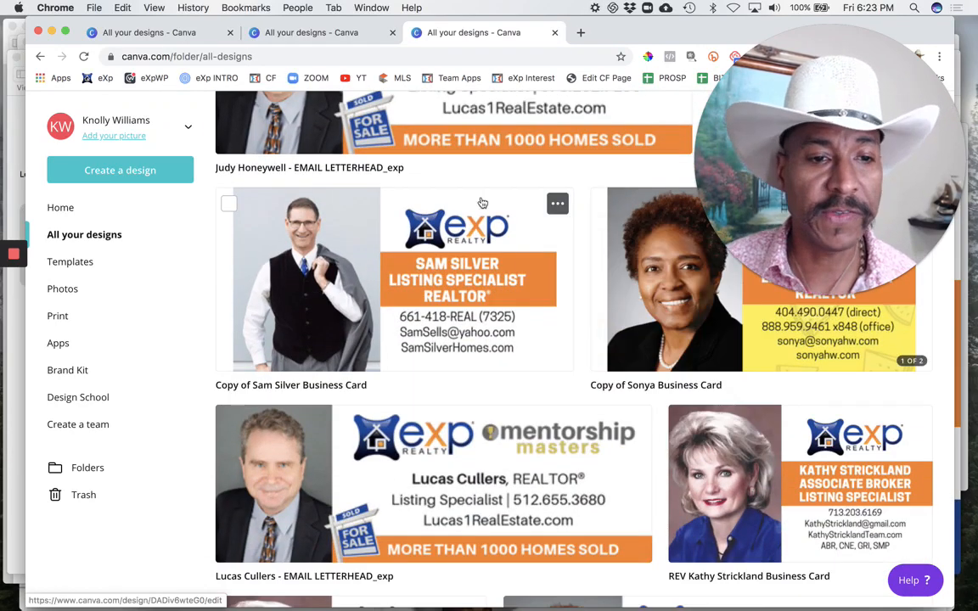
Step: Rename the new business card copy as "Sample Yard Sign" and open it for editing
scroll(481, 202, "down", 20)
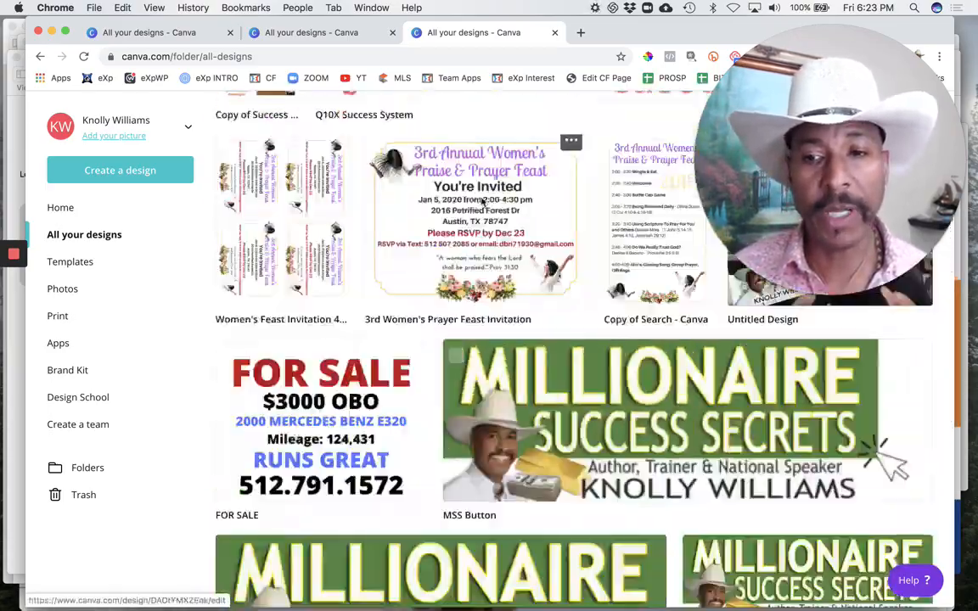
scroll(482, 200, "up", 20)
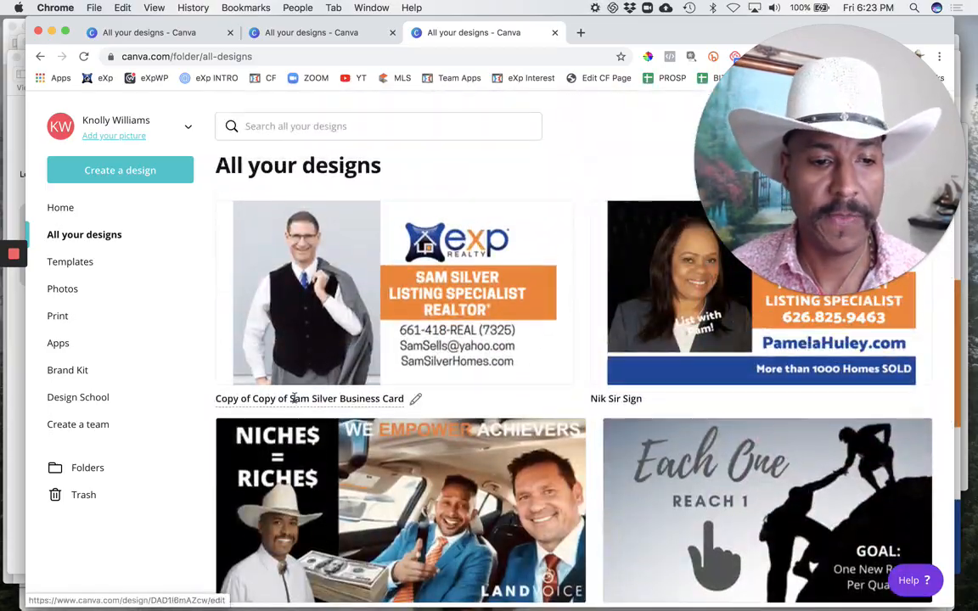
left_click(292, 398)
type("Sample Y")
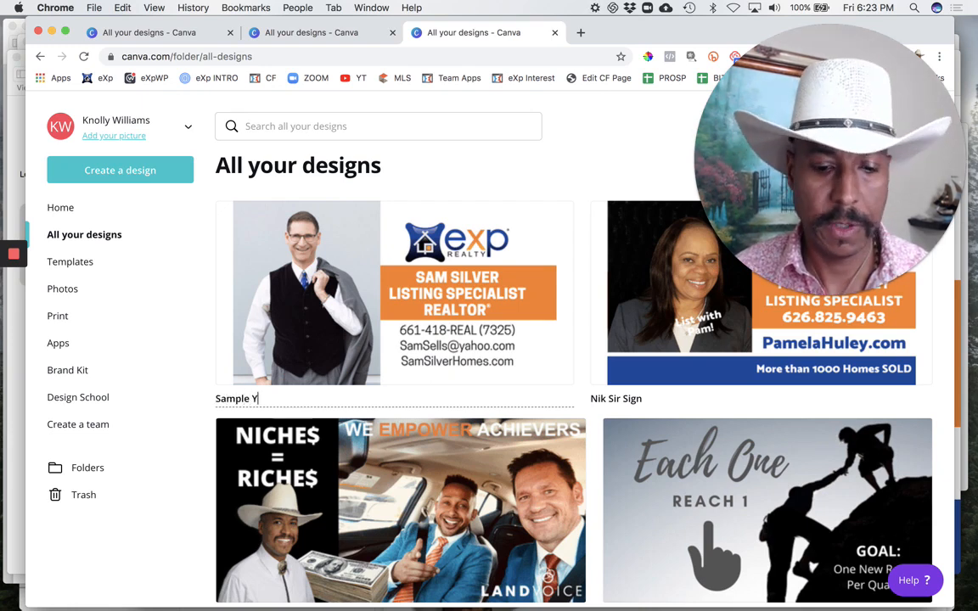
type("ard Sign")
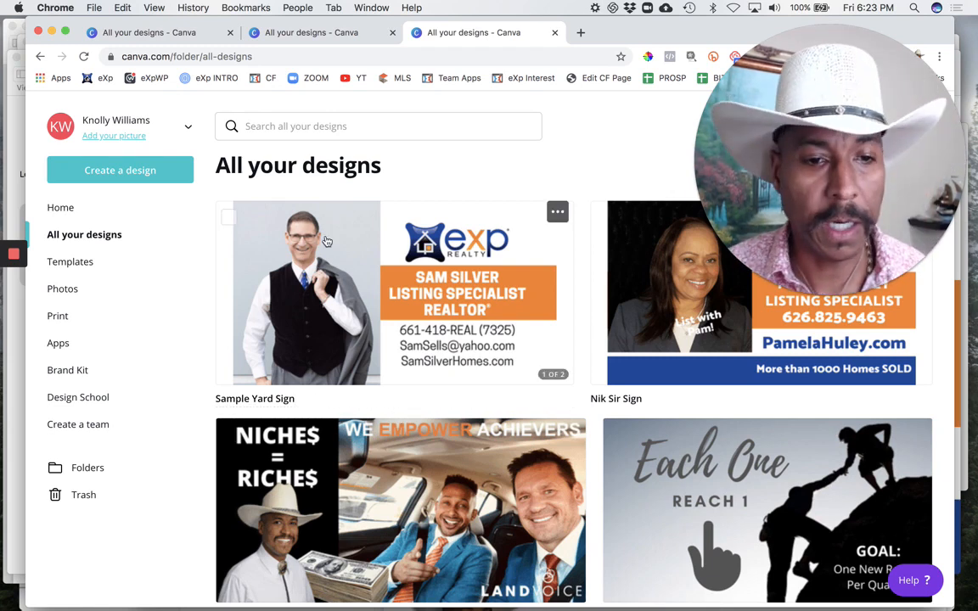
left_click(381, 258)
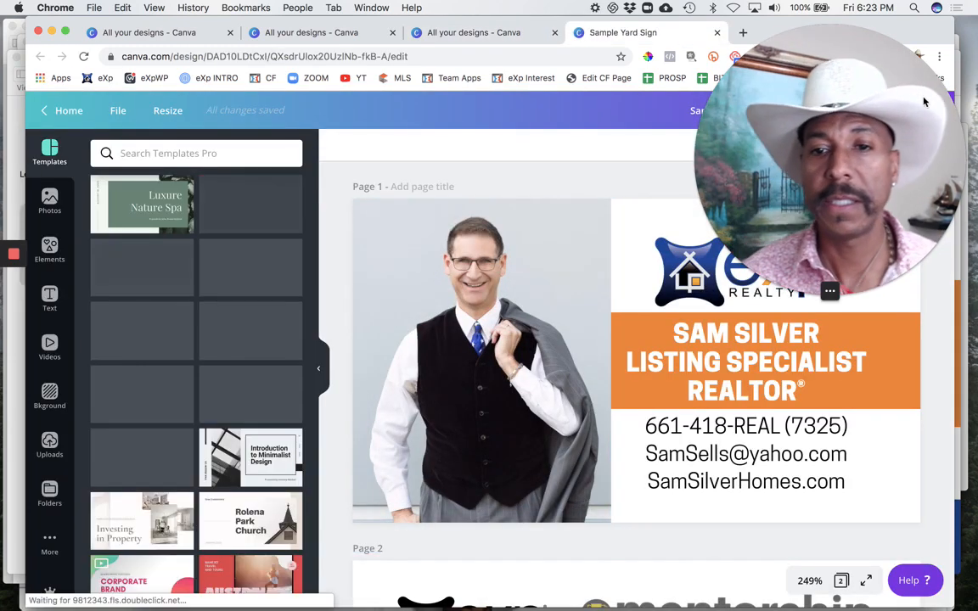
left_click_drag(924, 102, 782, 241)
left_click(673, 438)
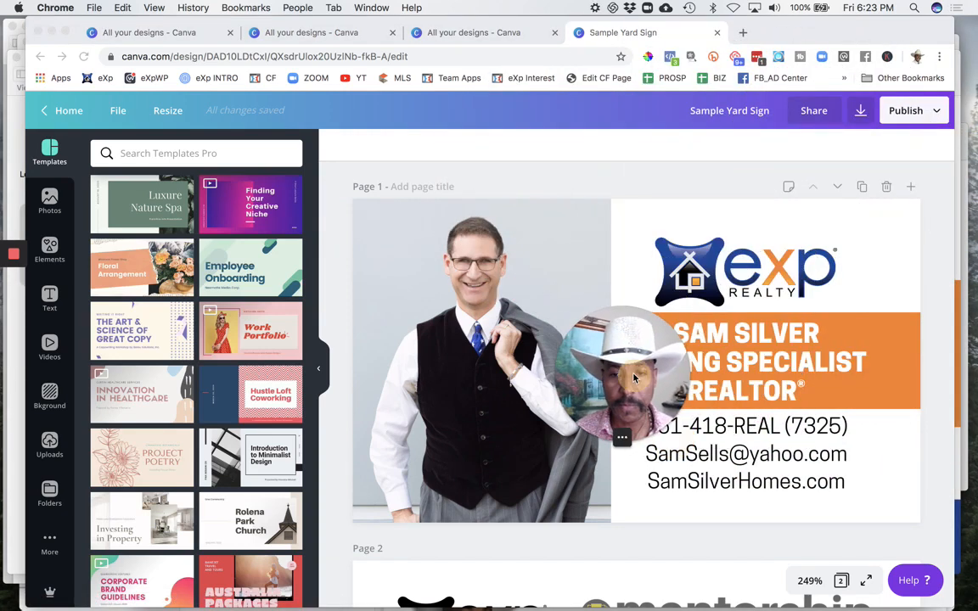
left_click_drag(633, 377, 847, 96)
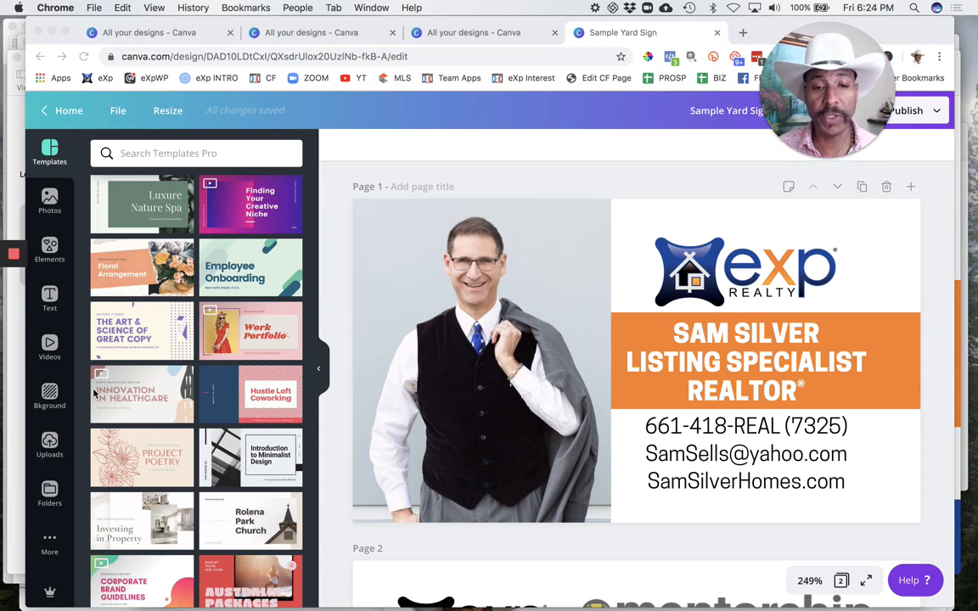
Step: Widen the name and title text box on page 1 to nearly the full width of the orange band
left_click(469, 230)
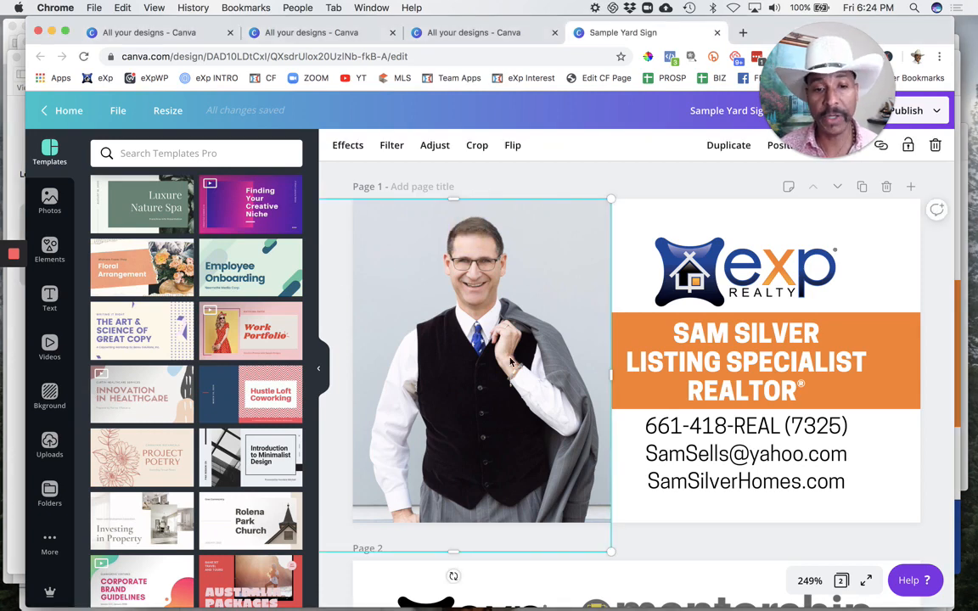
left_click(751, 351)
double_click(747, 331)
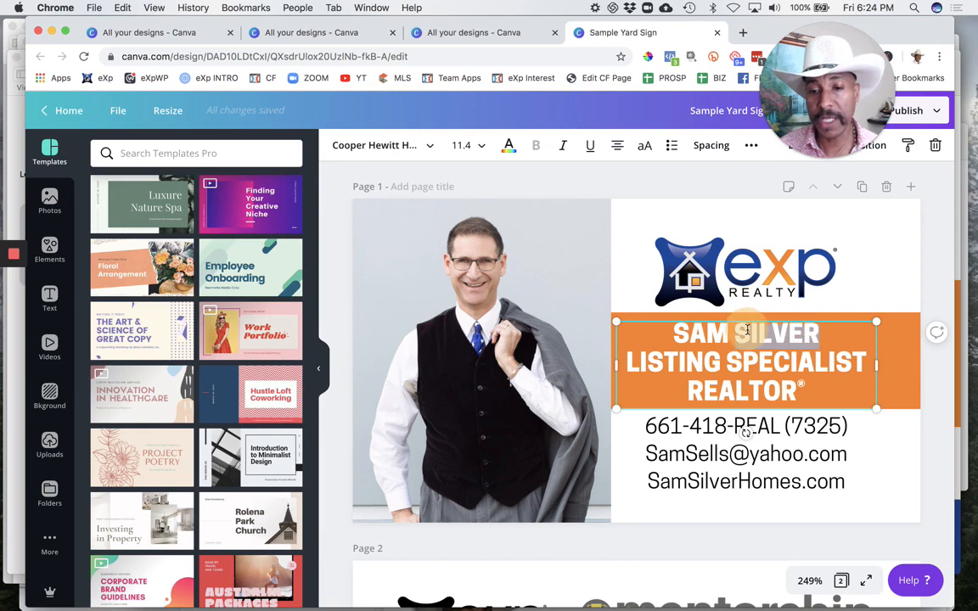
left_click(722, 368)
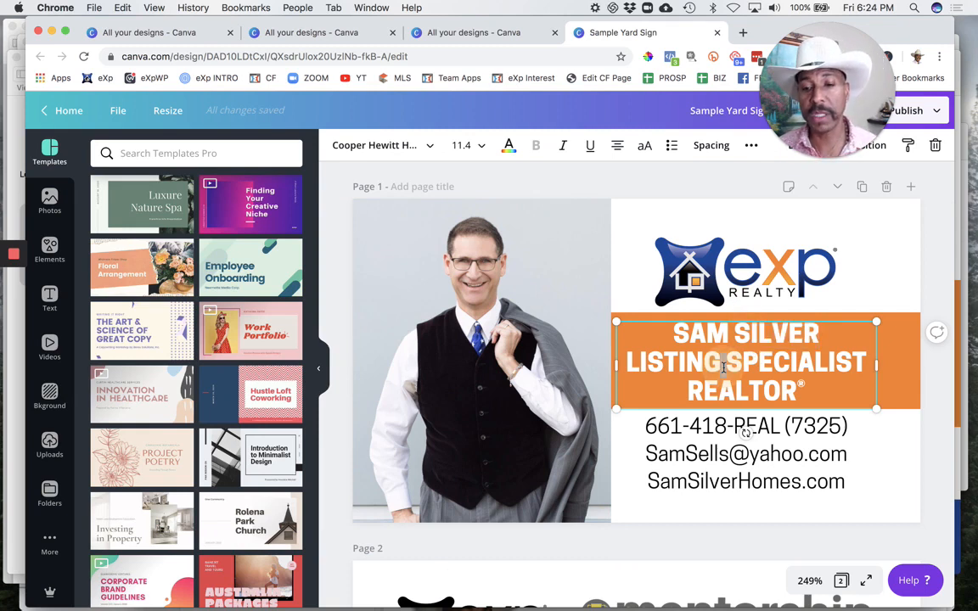
double_click(733, 386)
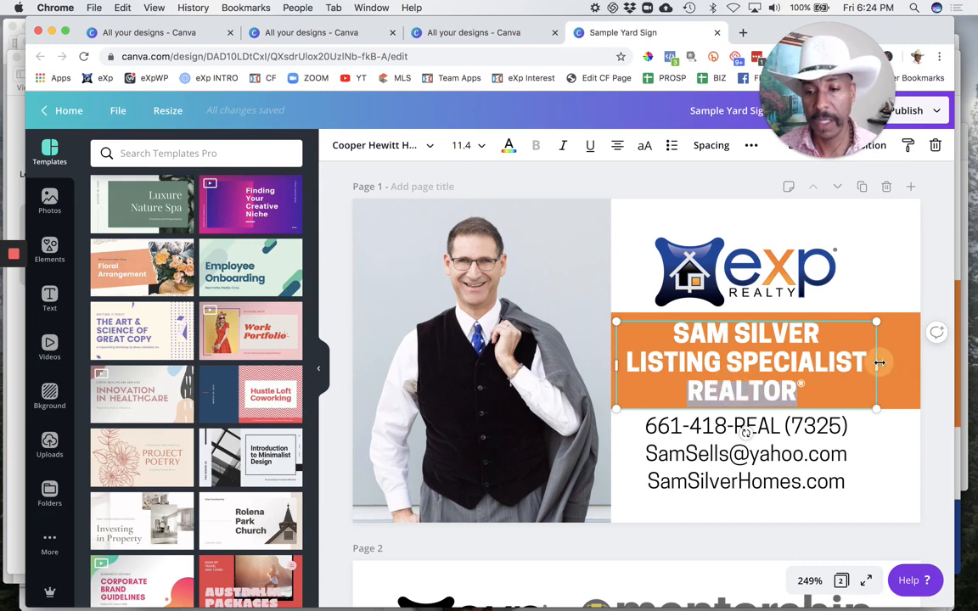
left_click_drag(879, 363, 915, 362)
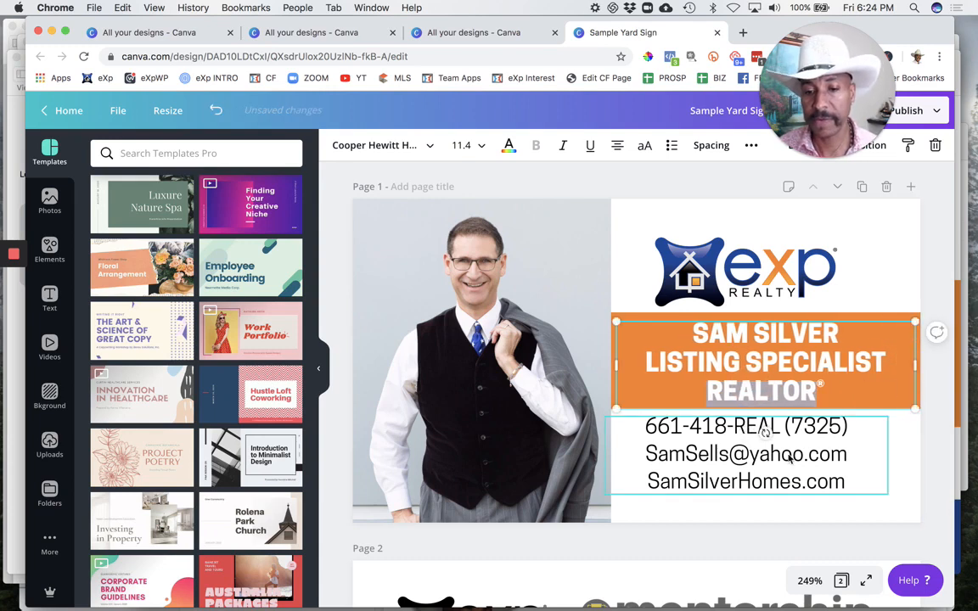
Step: Adjust both sides of the contact details text box so it spans the white area below the orange band
left_click(790, 458)
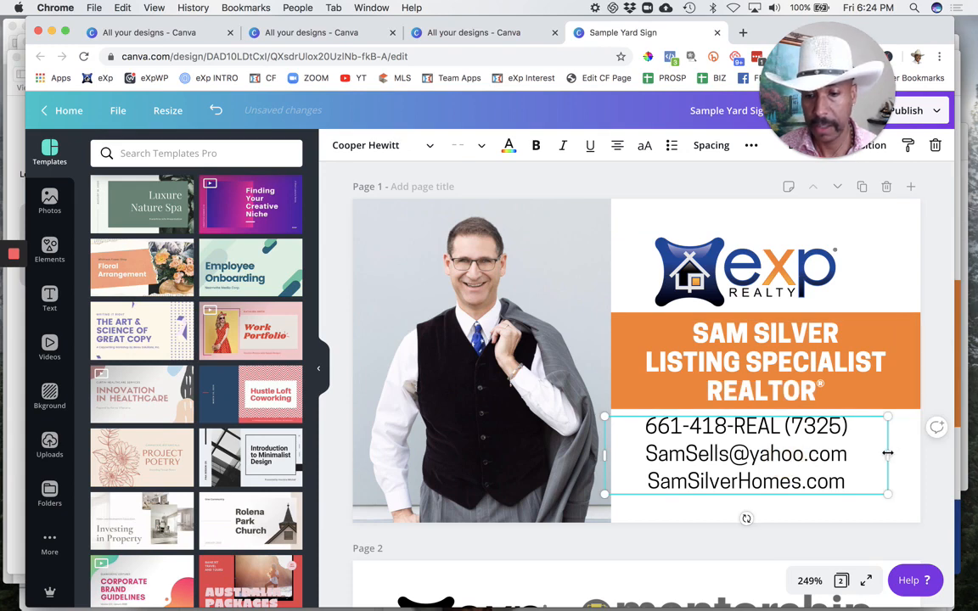
left_click_drag(886, 452, 915, 454)
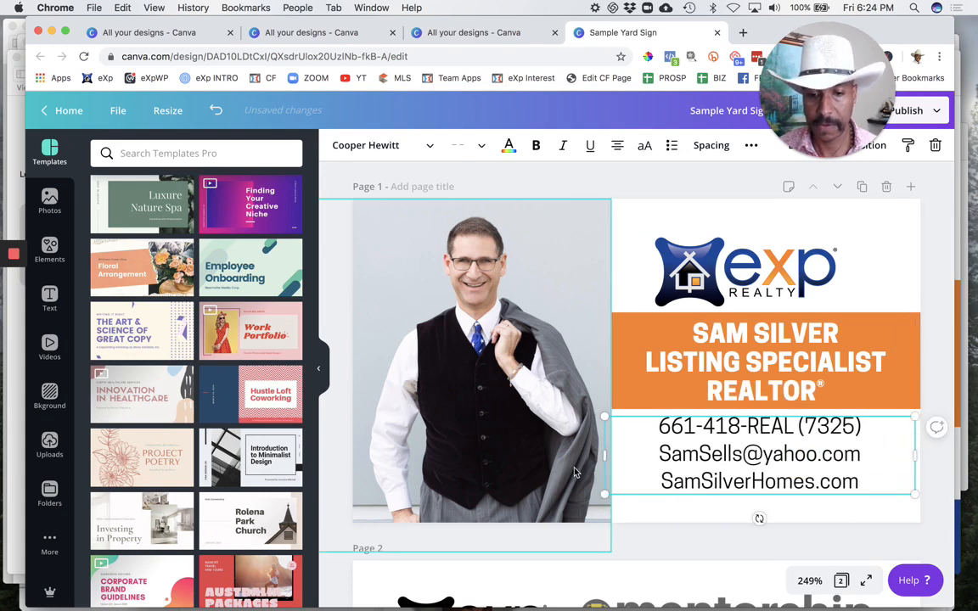
left_click_drag(604, 455, 616, 459)
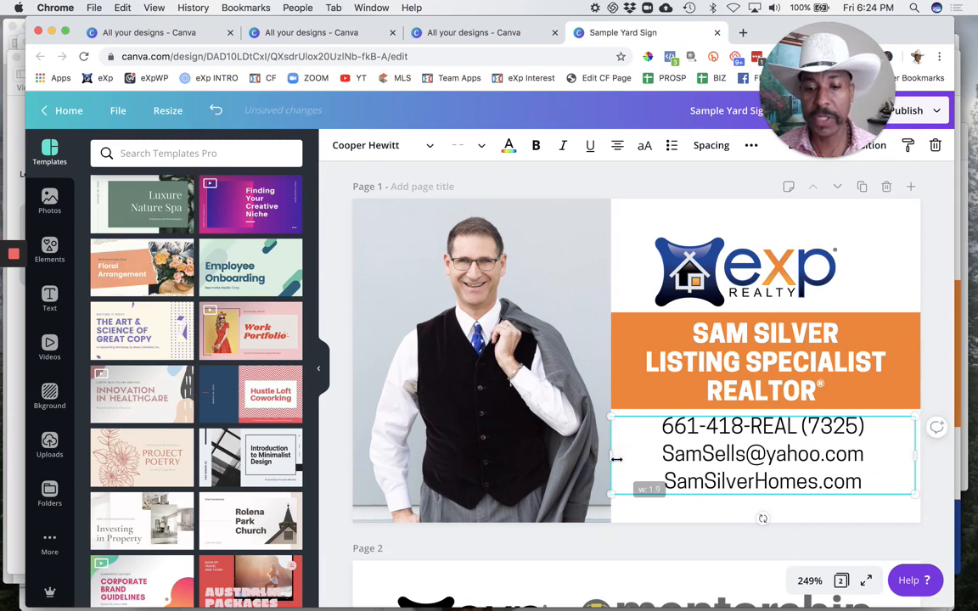
triple_click(758, 454)
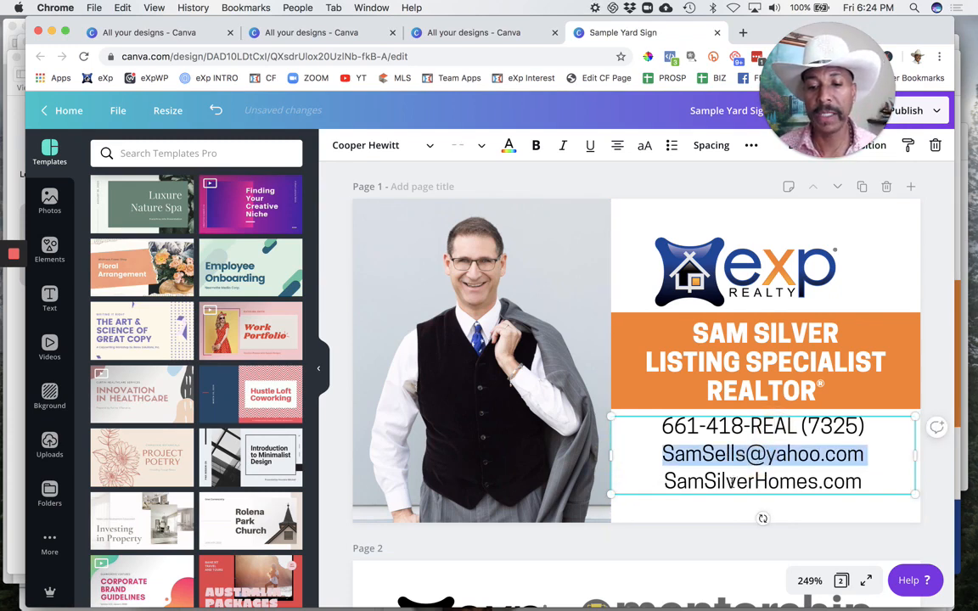
triple_click(731, 482)
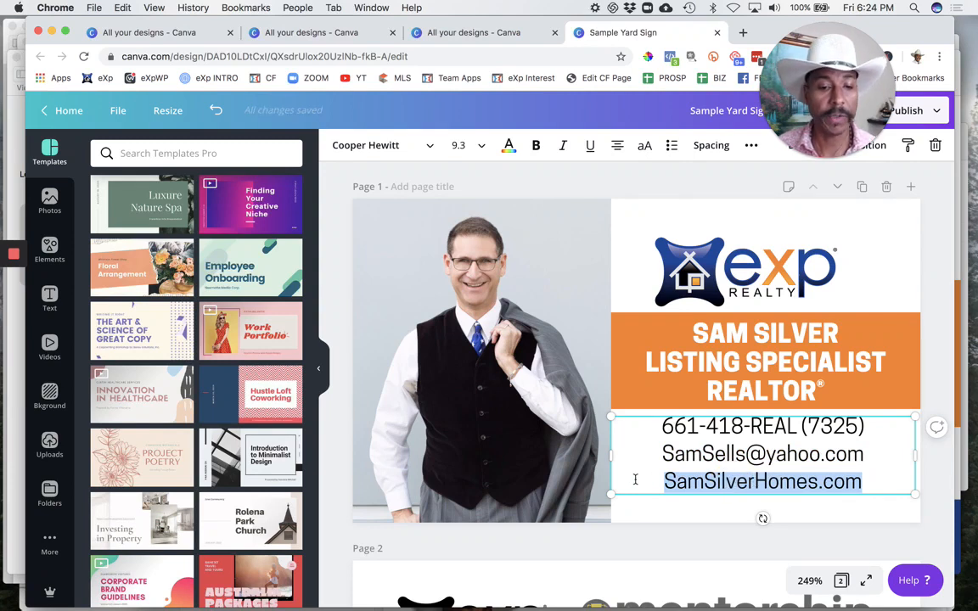
Step: Replace the man's photo with the uploaded photo of the woman in a black blazer, enlarged to fill the left part of the card
left_click(459, 310)
right_click(509, 347)
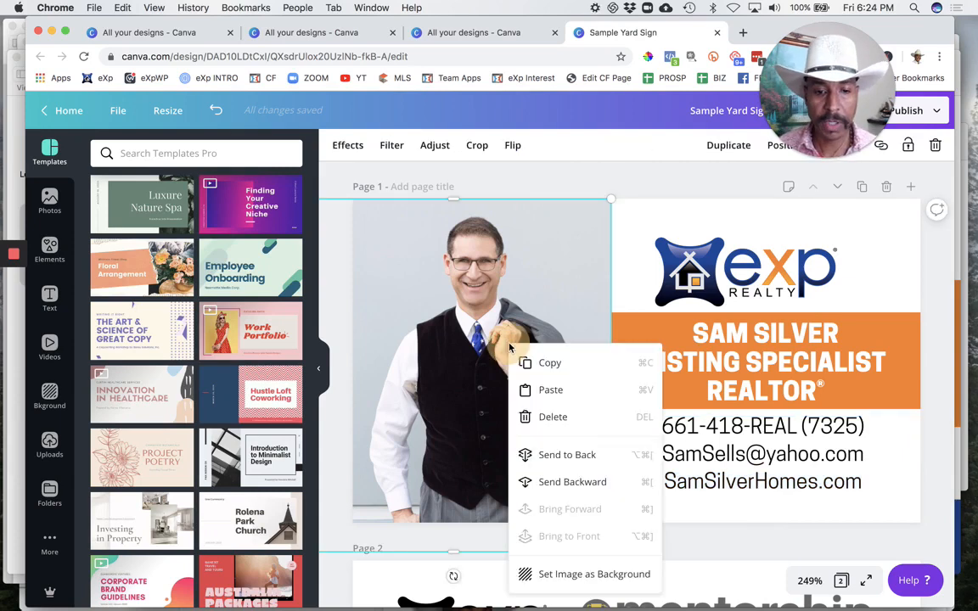
left_click(441, 293)
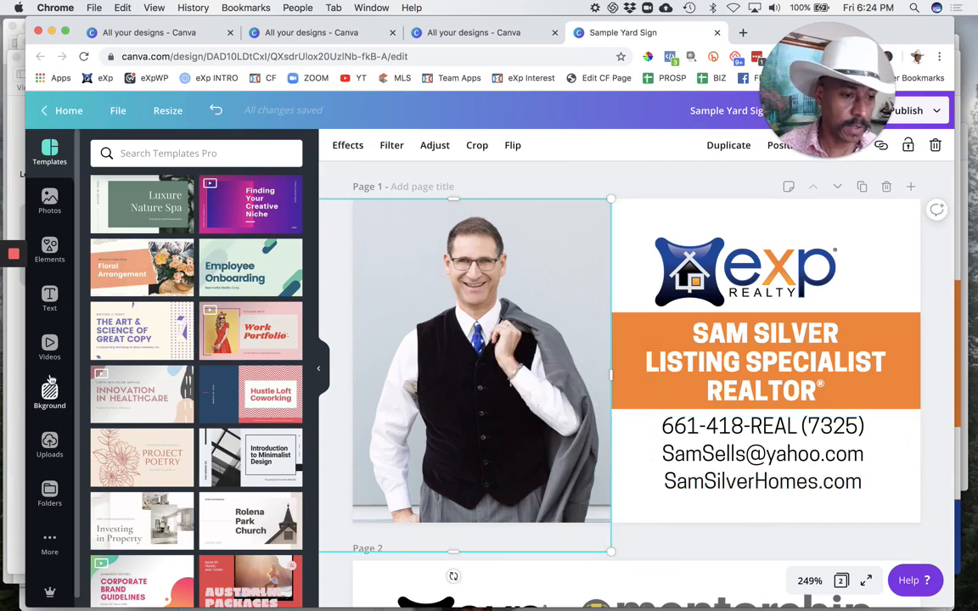
left_click(50, 443)
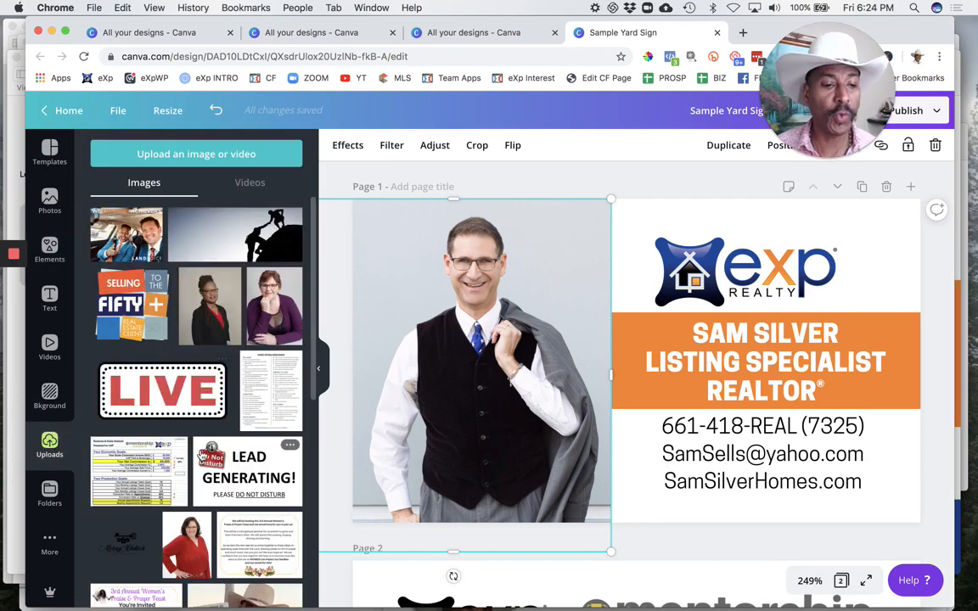
scroll(202, 456, "down", 2)
scroll(202, 456, "up", 2)
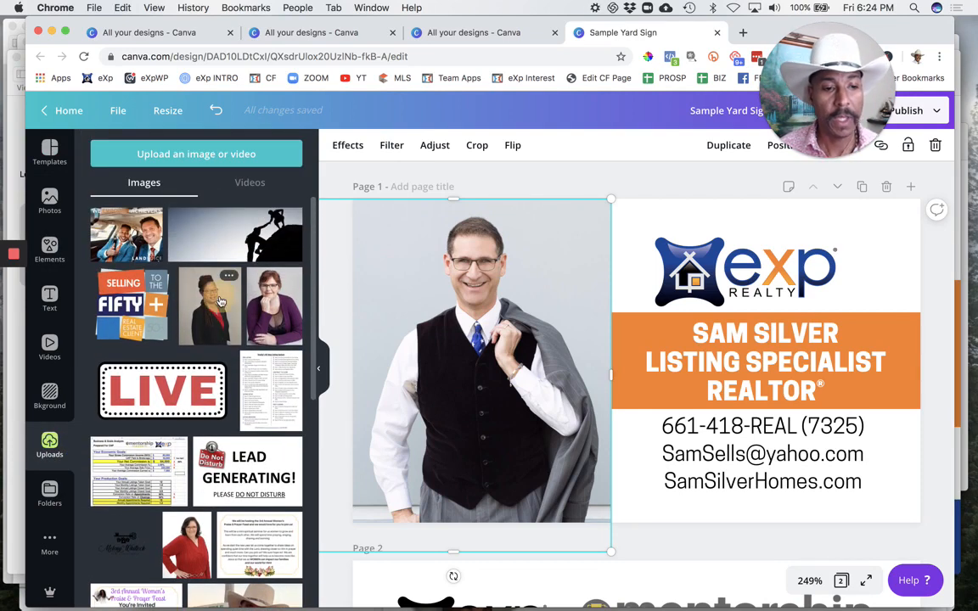
left_click_drag(219, 301, 487, 294)
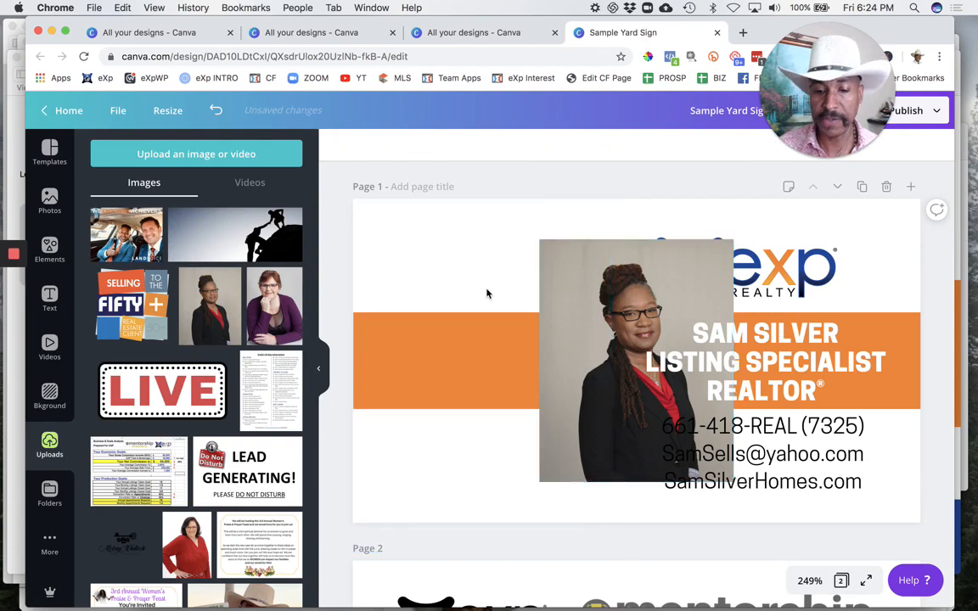
left_click_drag(614, 283, 426, 236)
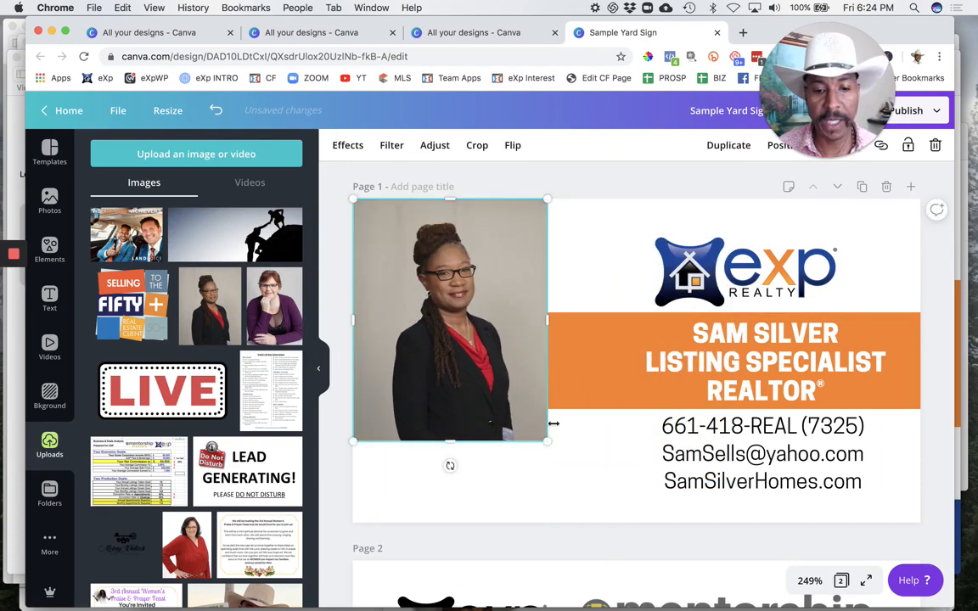
left_click_drag(545, 442, 563, 563)
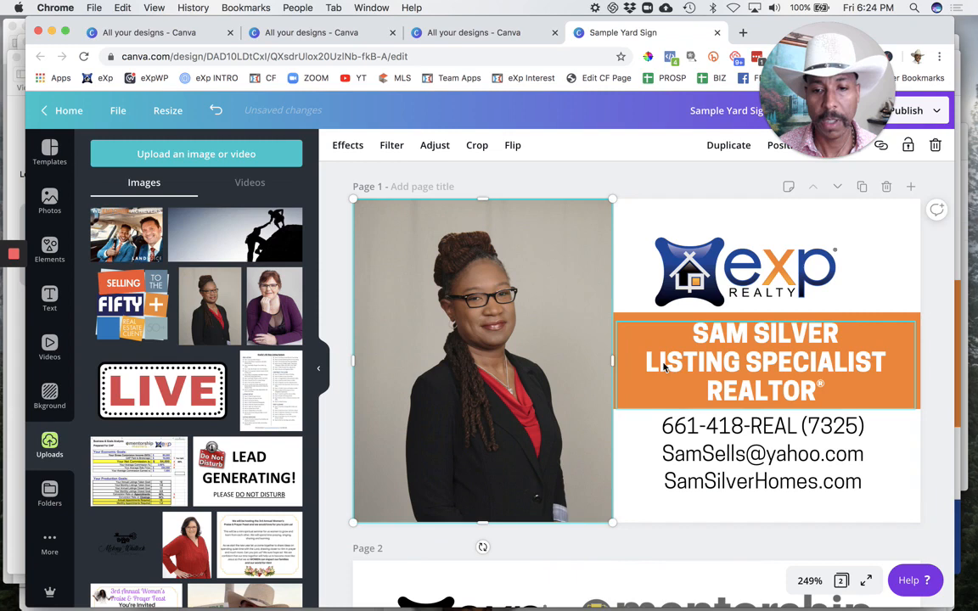
Step: Replace the agent's name on the first line of the orange band with the new agent's full name, keeping the title lines below
left_click(714, 344)
triple_click(718, 336)
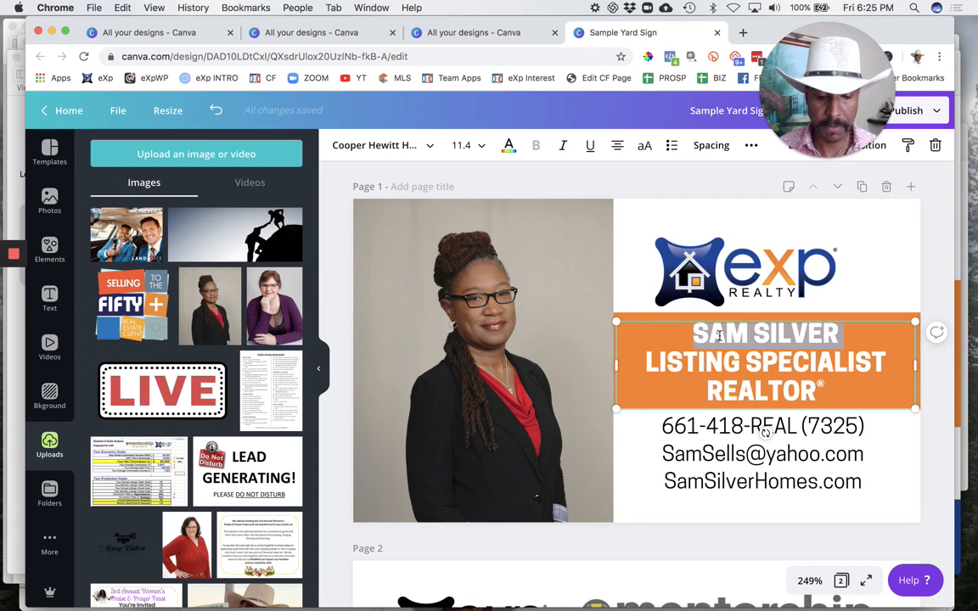
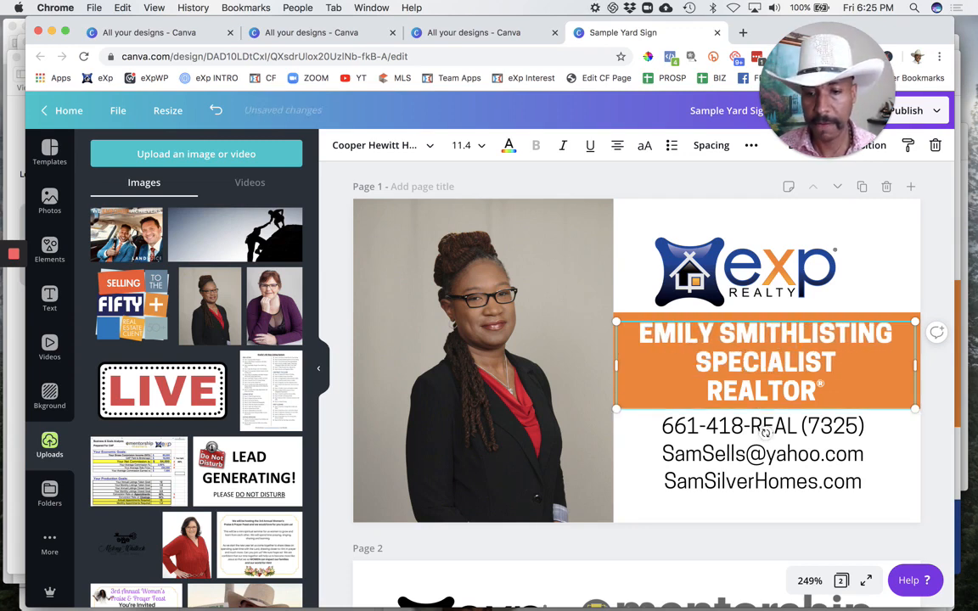
key("Return")
Step: Replace the phone number in the contact details text box with the new agent's phone number on its own line
triple_click(731, 425)
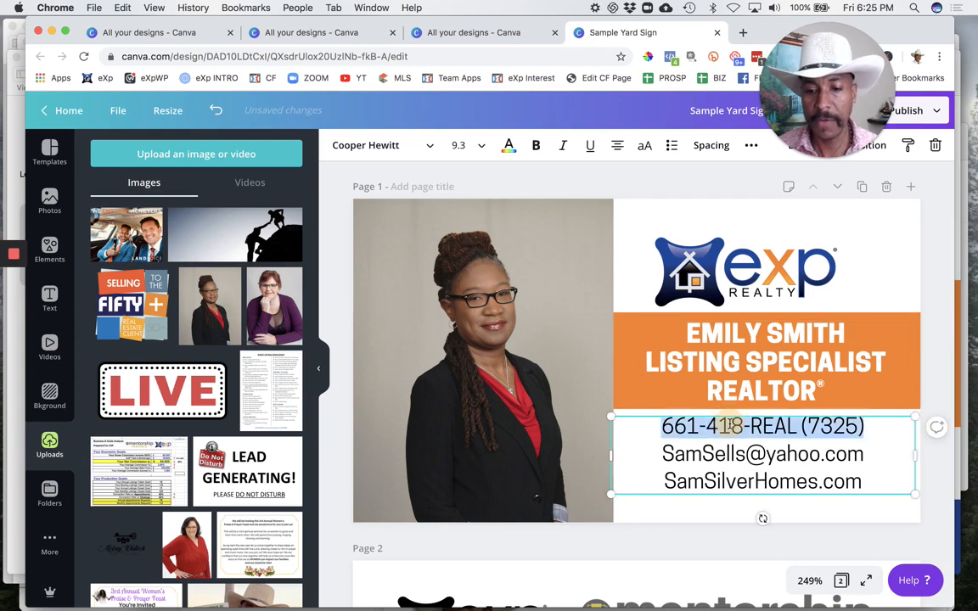
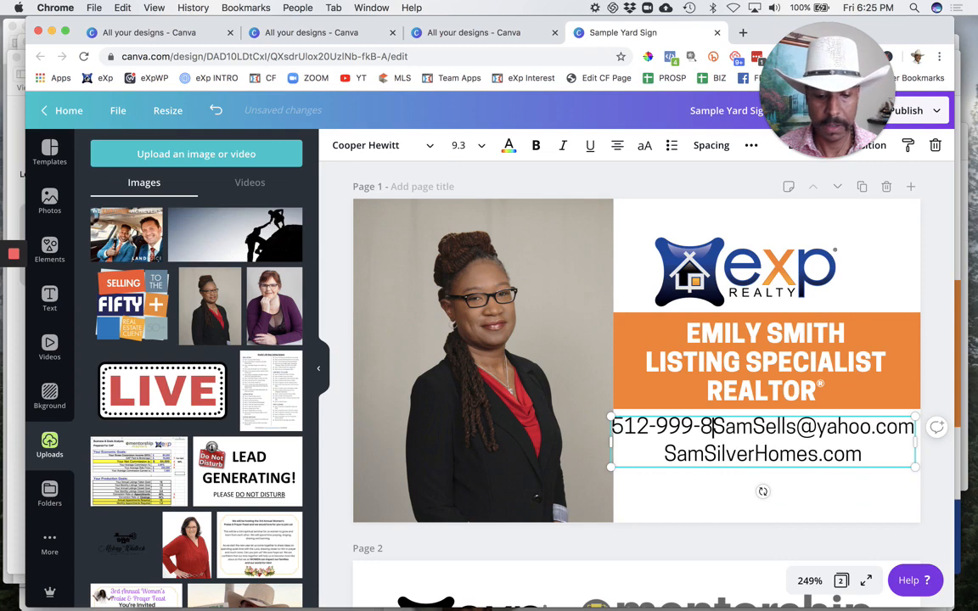
key("Return")
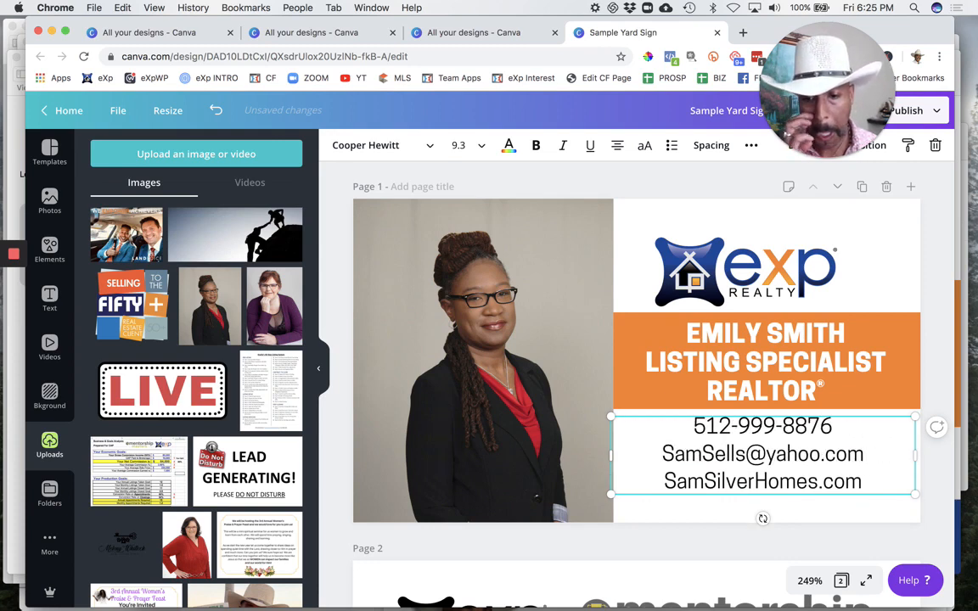
Step: Replace the e-mail line in the contact details with the new agent's e-mail address in lowercase
double_click(807, 450)
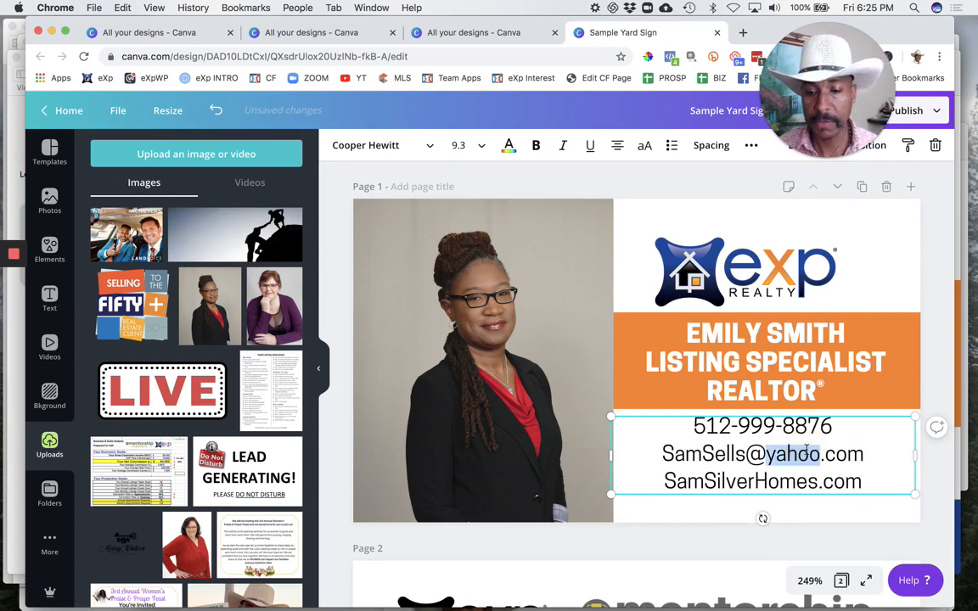
left_click(859, 452)
left_click_drag(860, 452, 674, 454)
type("EMIL")
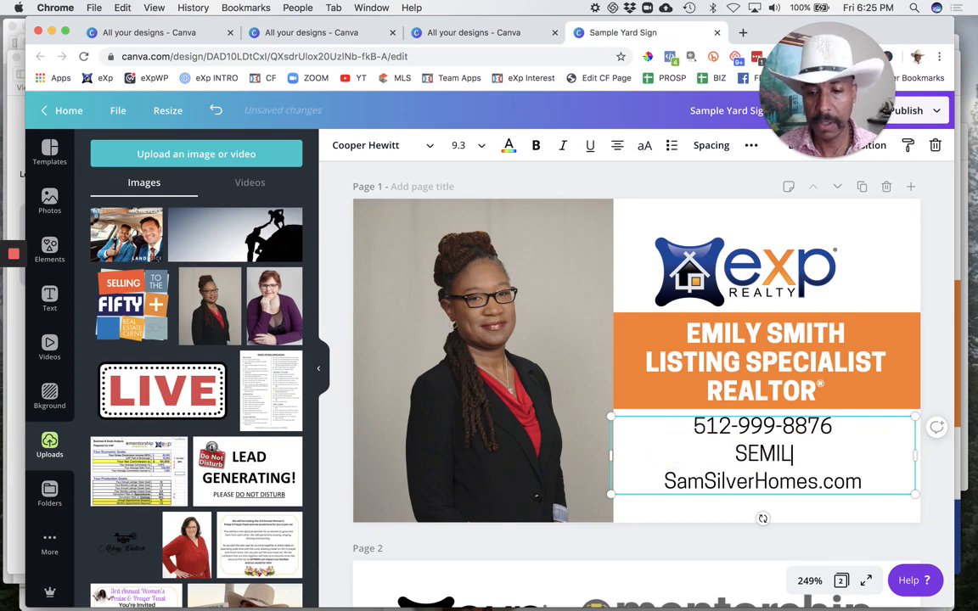
key("BackSpace")
key("BackSpace")
key("BackSpace")
key("BackSpace")
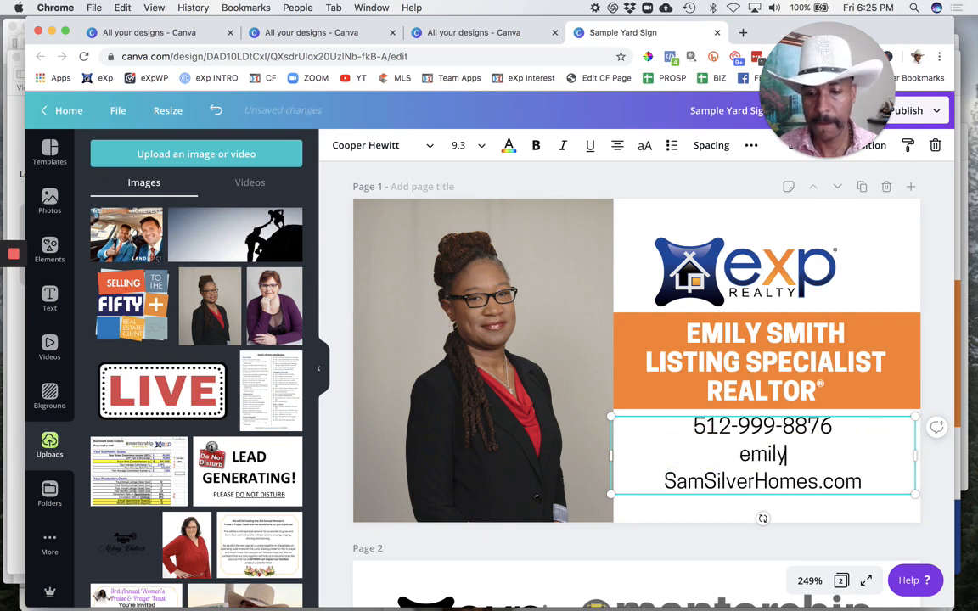
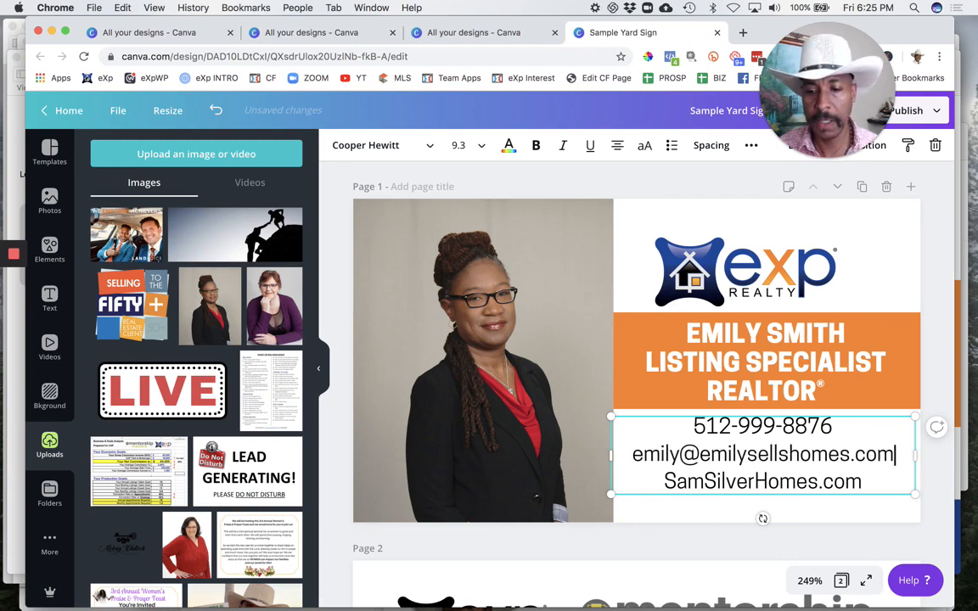
Step: Replace the website on the last contact line with the new agent's website address, capitalizing each word, and finish editing the text
triple_click(747, 480)
type("Emily")
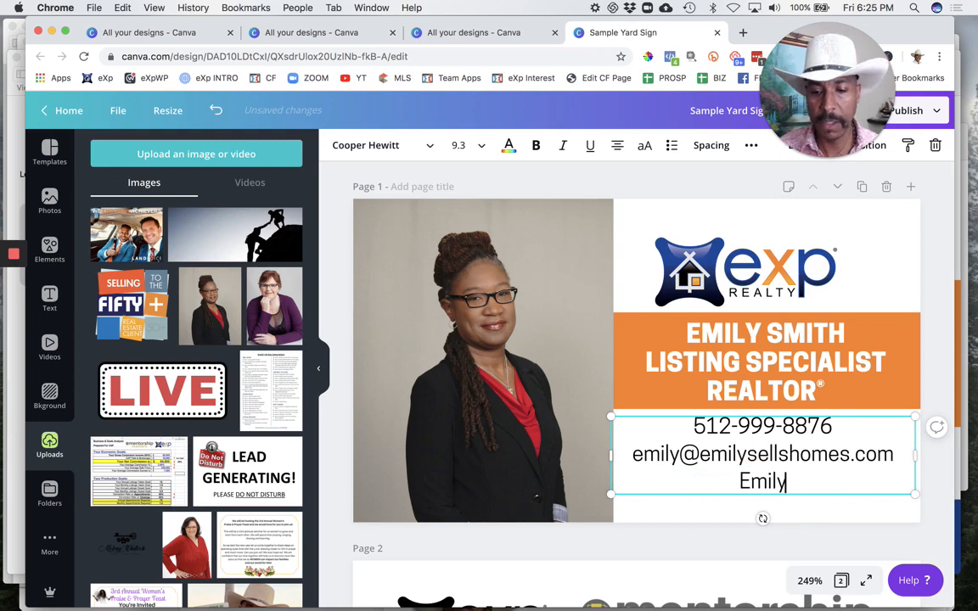
type("SellsH")
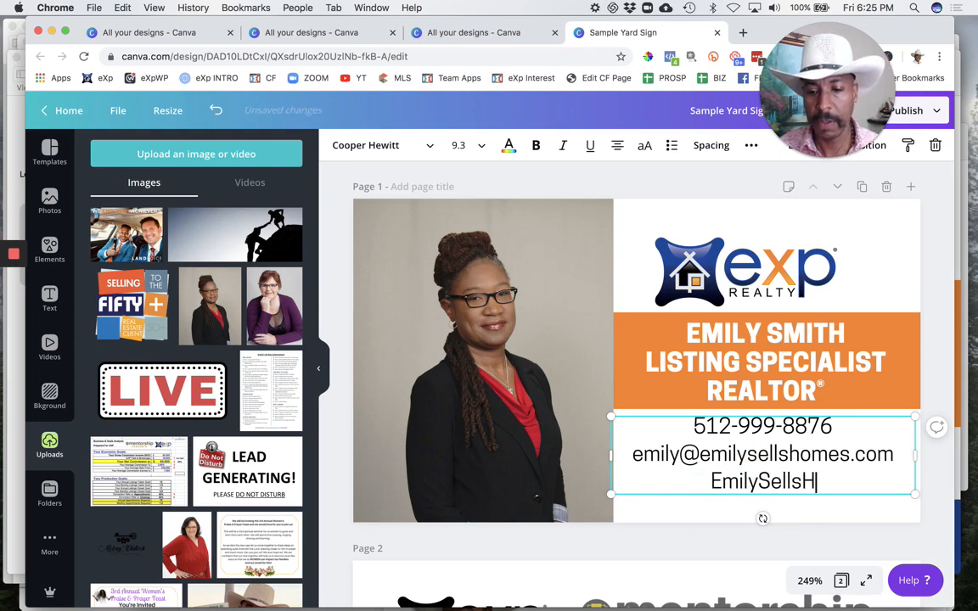
type("Omes")
key("BackSpace")
key("BackSpace")
key("BackSpace")
key("BackSpace")
type("on")
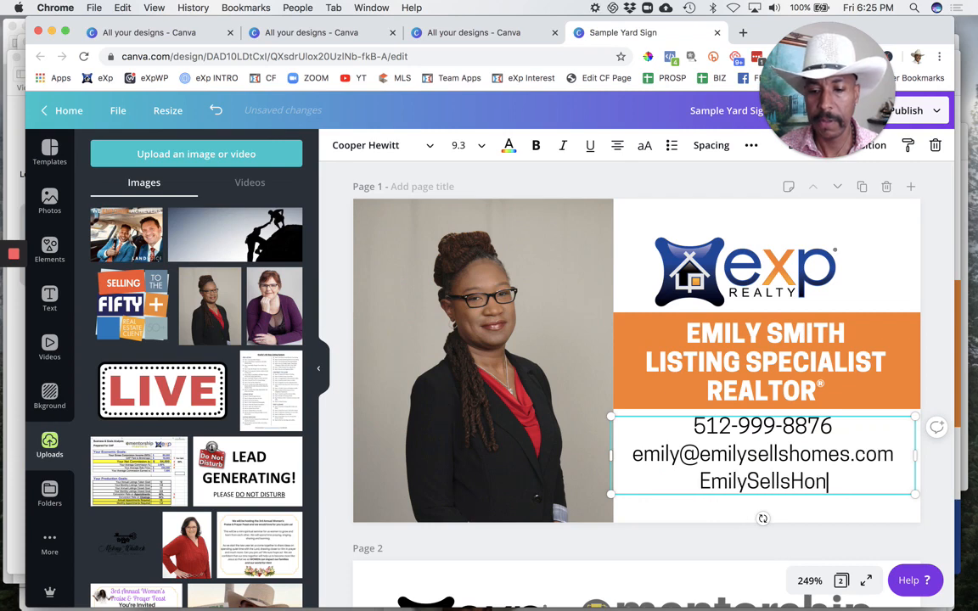
key("BackSpace")
type("mes.com")
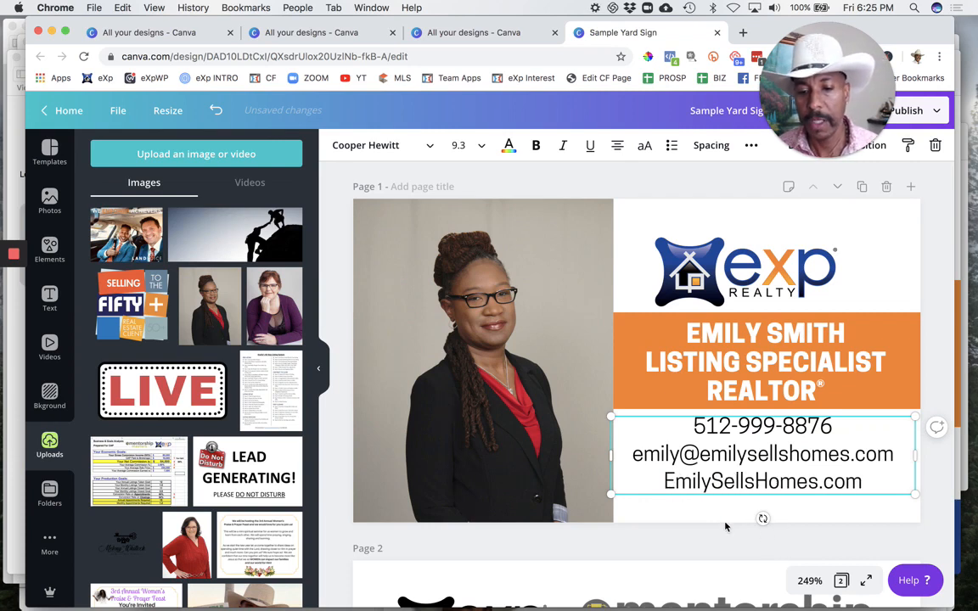
left_click(709, 516)
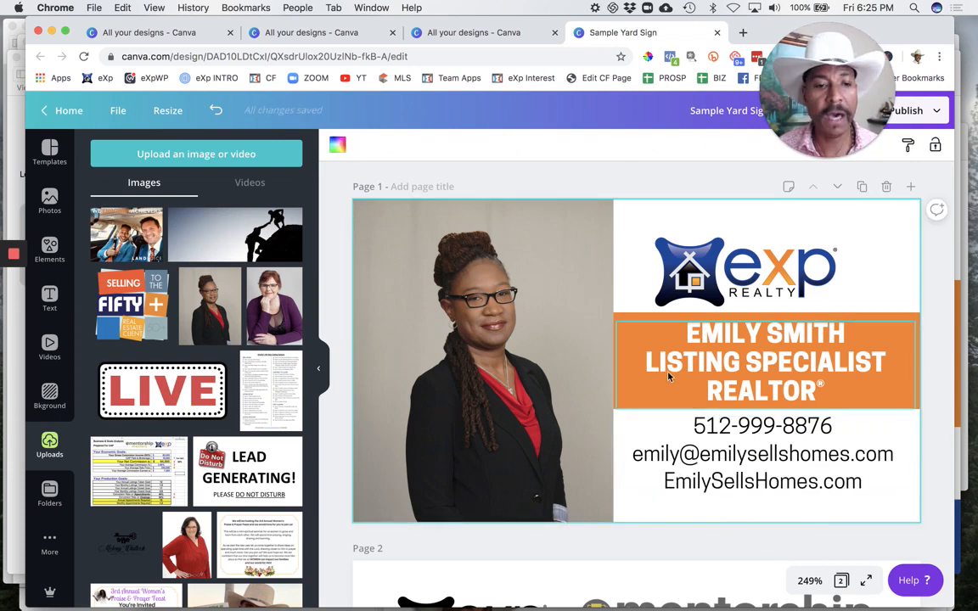
Step: Leave the card editor for the home page and open the list of all designs
left_click(46, 113)
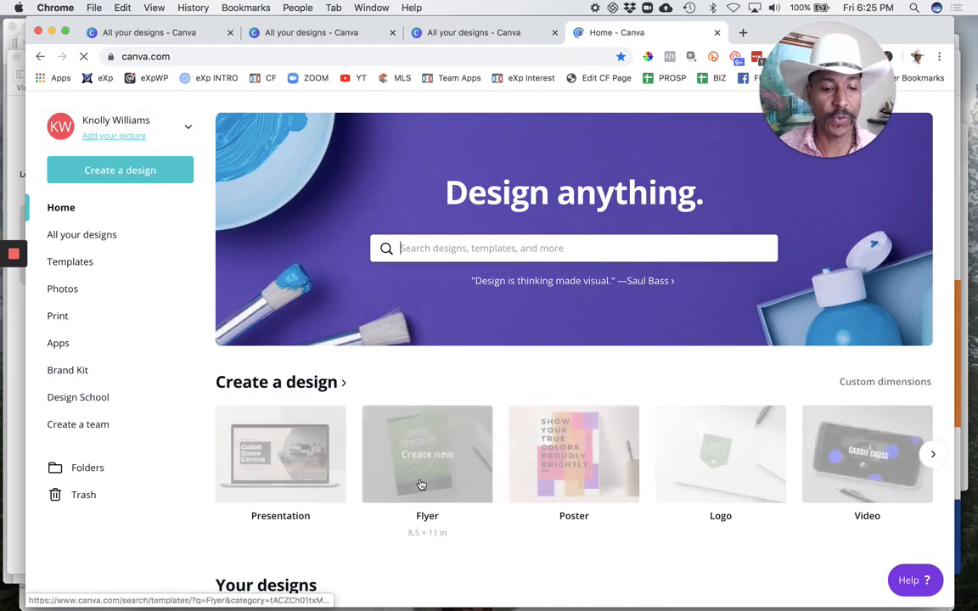
scroll(420, 484, "down", 10)
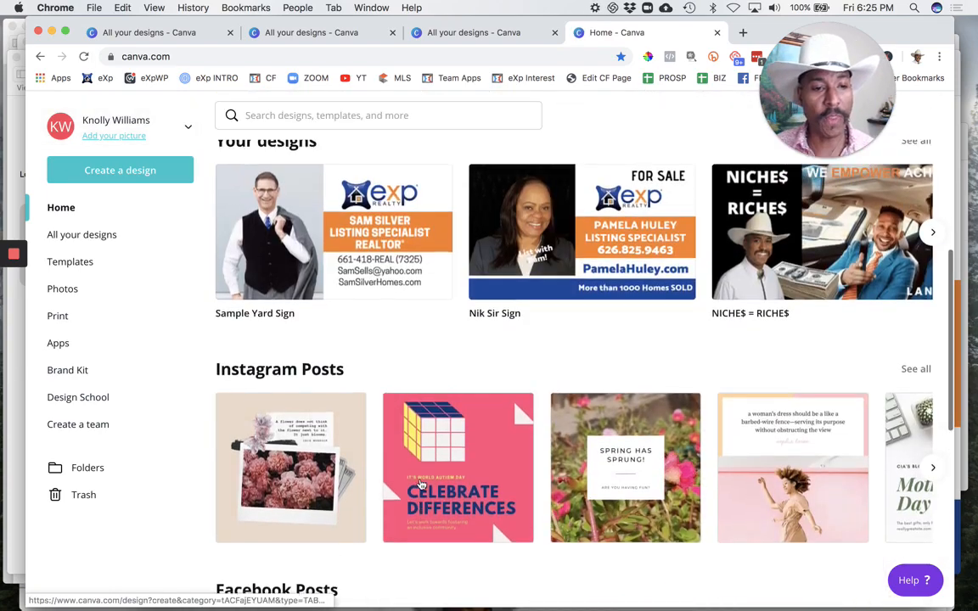
scroll(420, 484, "up", 3)
scroll(421, 485, "down", 5)
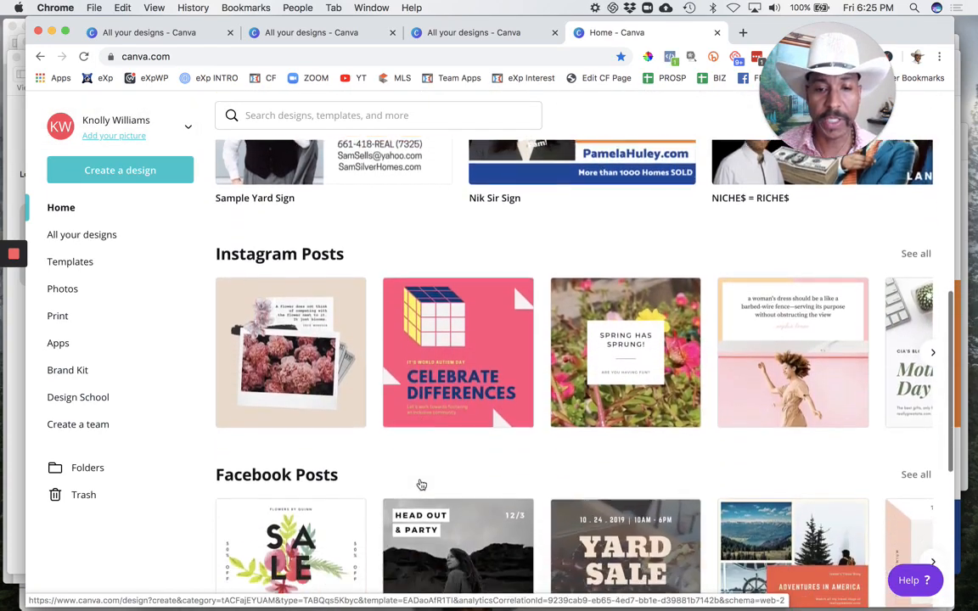
scroll(421, 485, "down", 7)
scroll(421, 484, "up", 15)
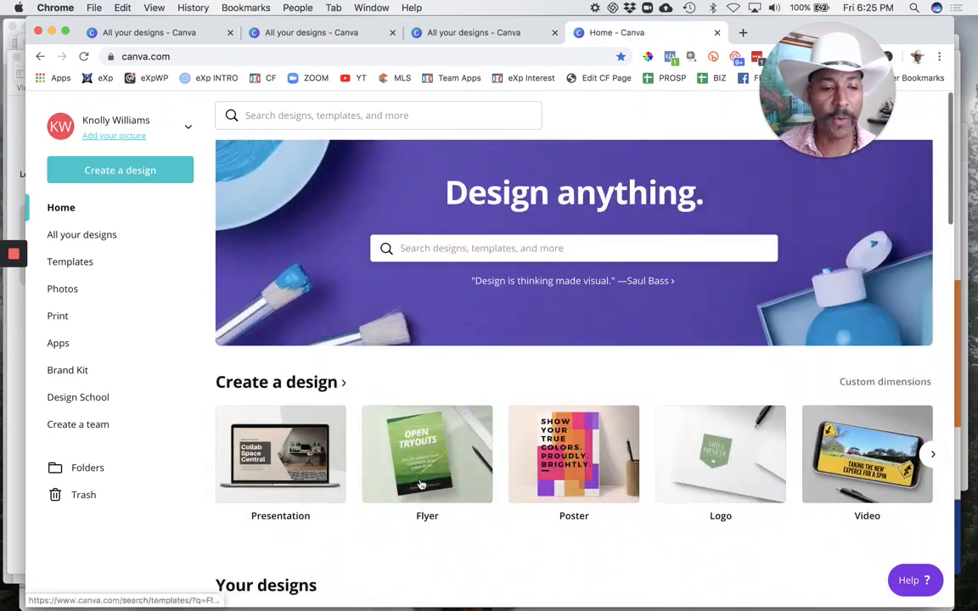
left_click(89, 234)
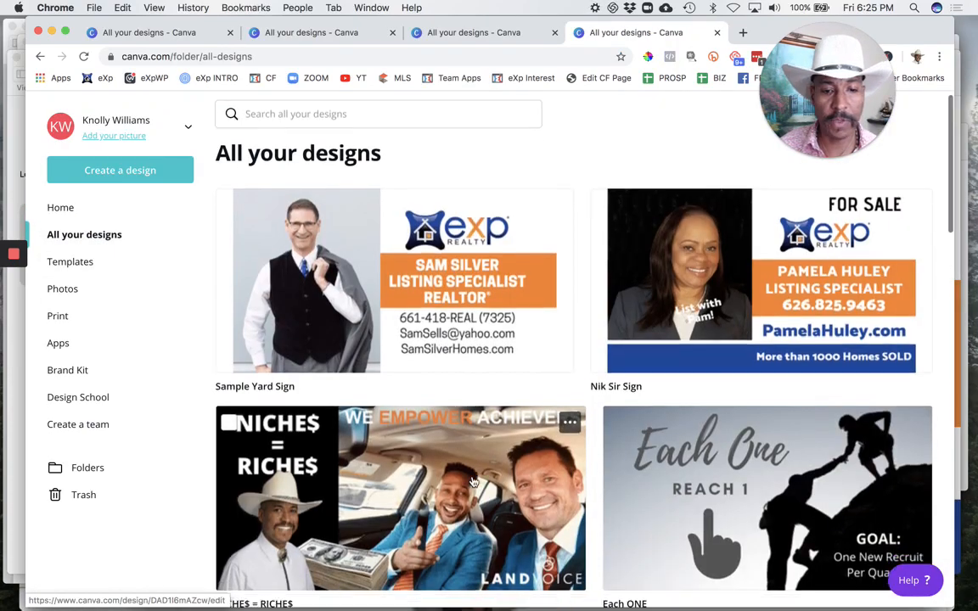
Step: Find the "For Sale" yard sign showing the short-haired woman in a black shirt among all designs and make a copy of it
scroll(473, 482, "down", 10)
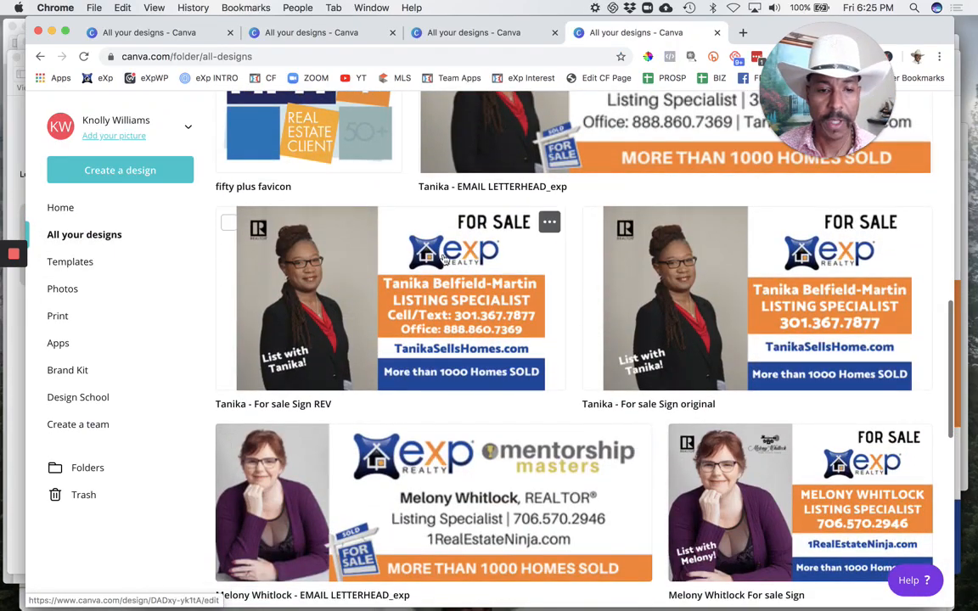
scroll(506, 350, "down", 15)
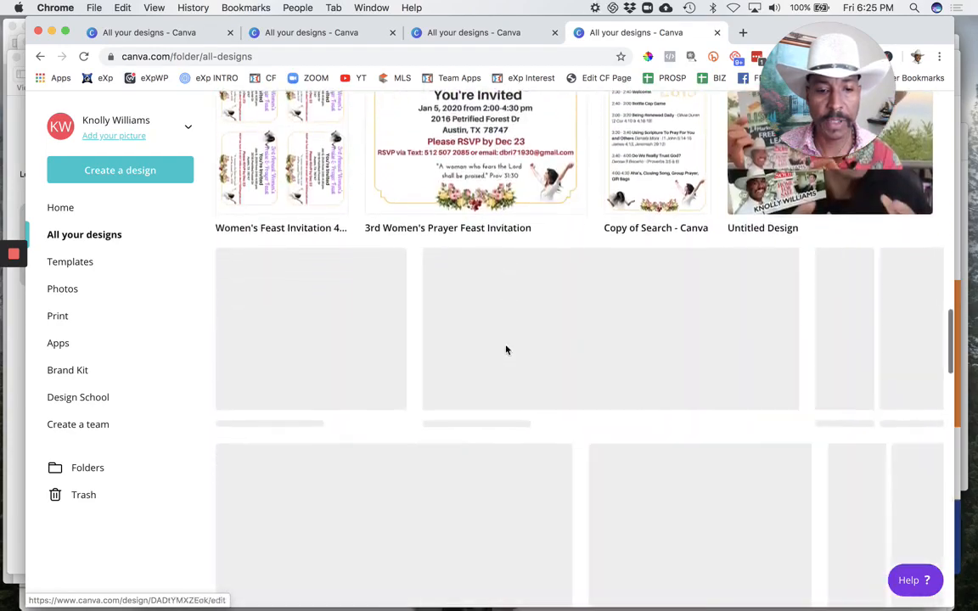
scroll(506, 350, "down", 20)
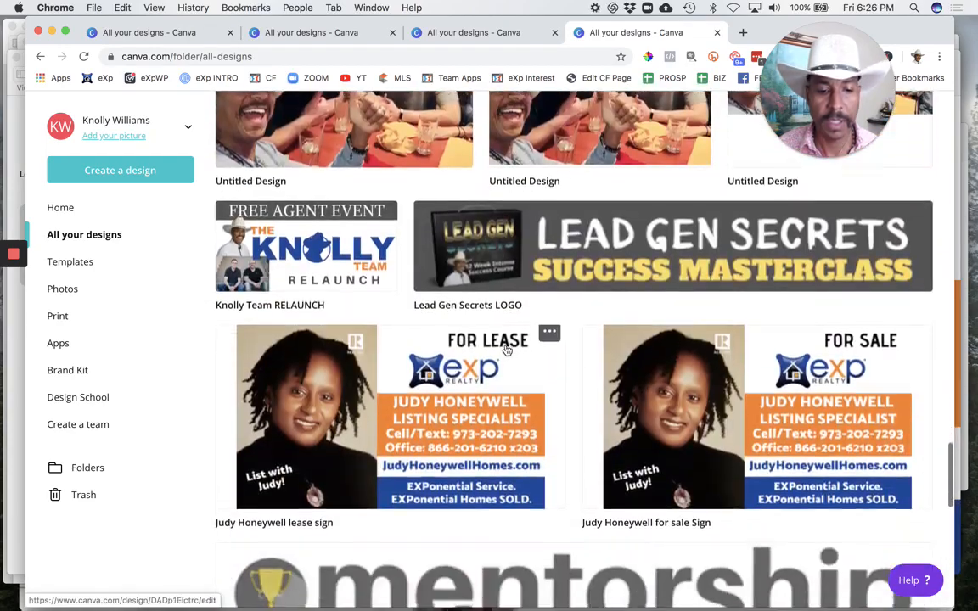
scroll(506, 349, "down", 15)
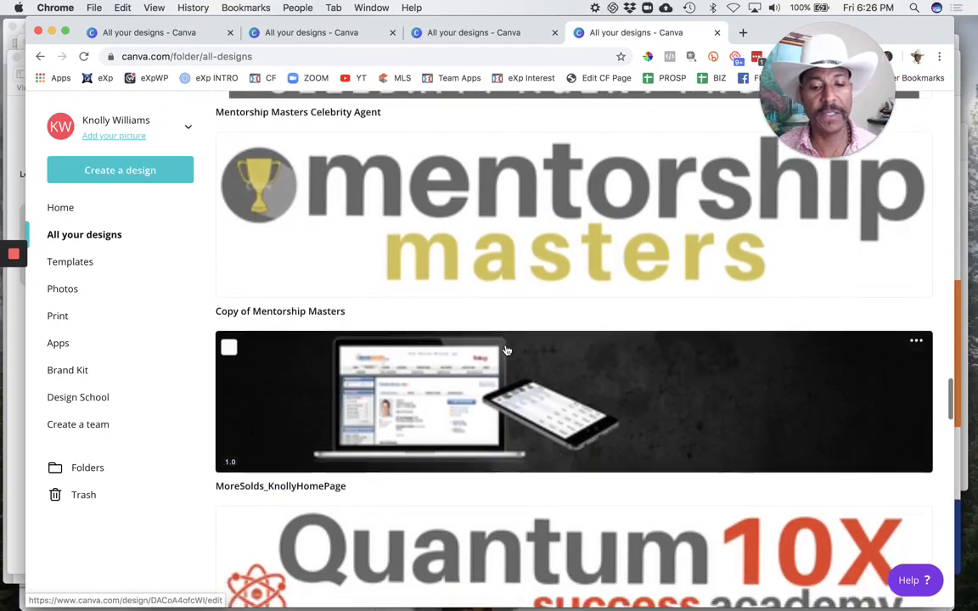
scroll(506, 350, "down", 2)
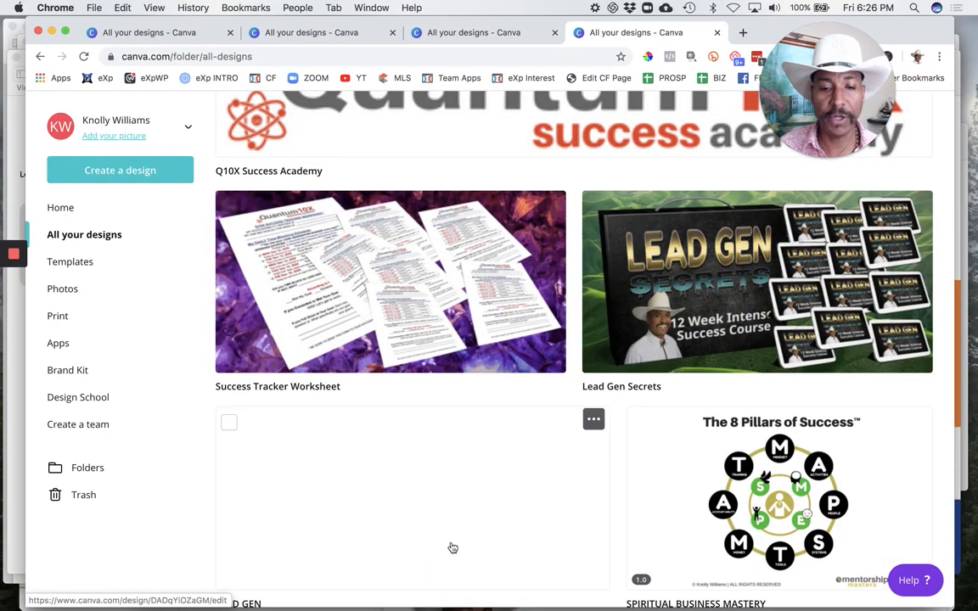
scroll(452, 549, "down", 15)
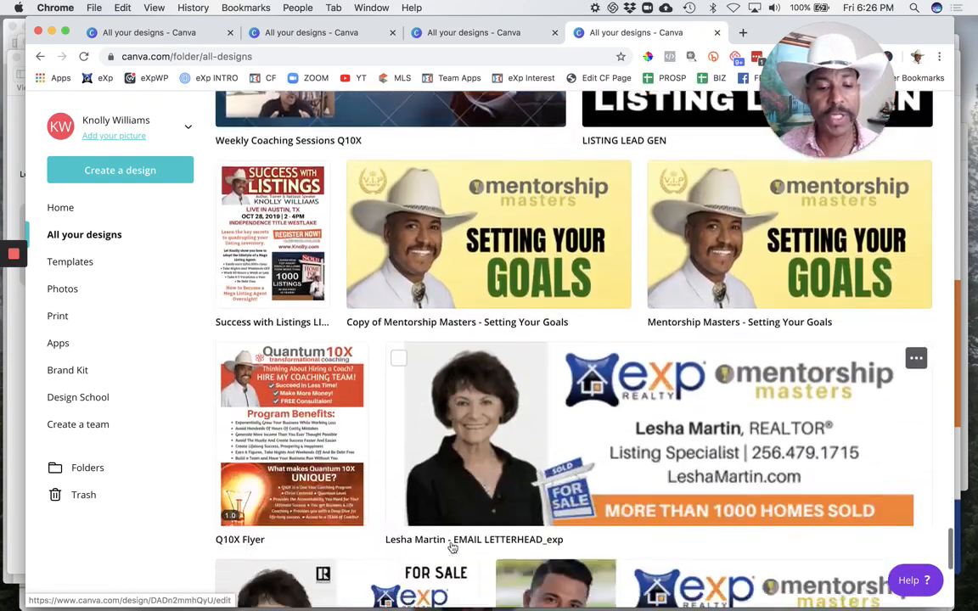
scroll(453, 548, "down", 8)
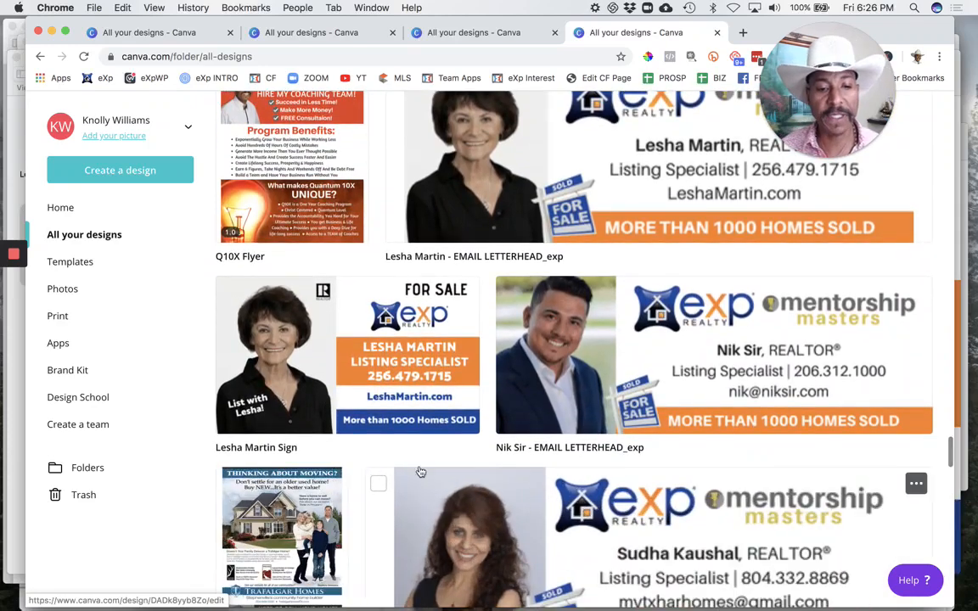
left_click(464, 298)
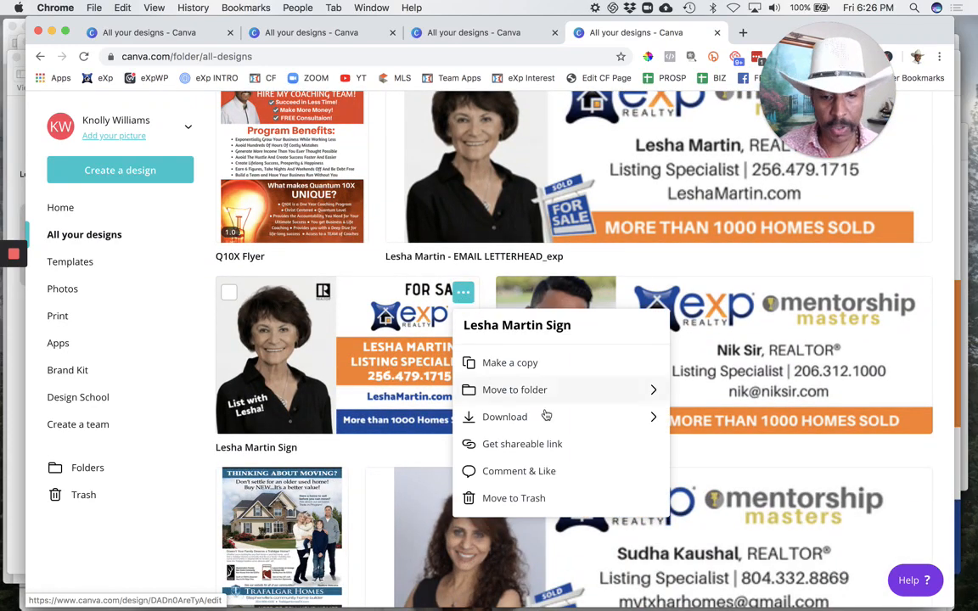
left_click(535, 369)
Step: Rename the copied yard sign to "Sample 2 Yard Sign" followed by the team's name, and open it for editing
scroll(451, 192, "up", 20)
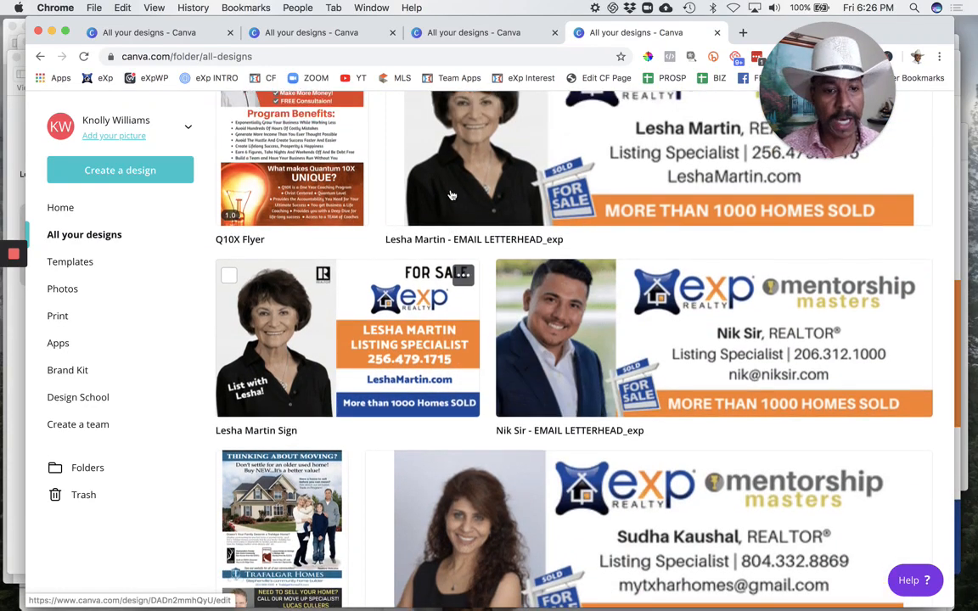
scroll(450, 190, "up", 10)
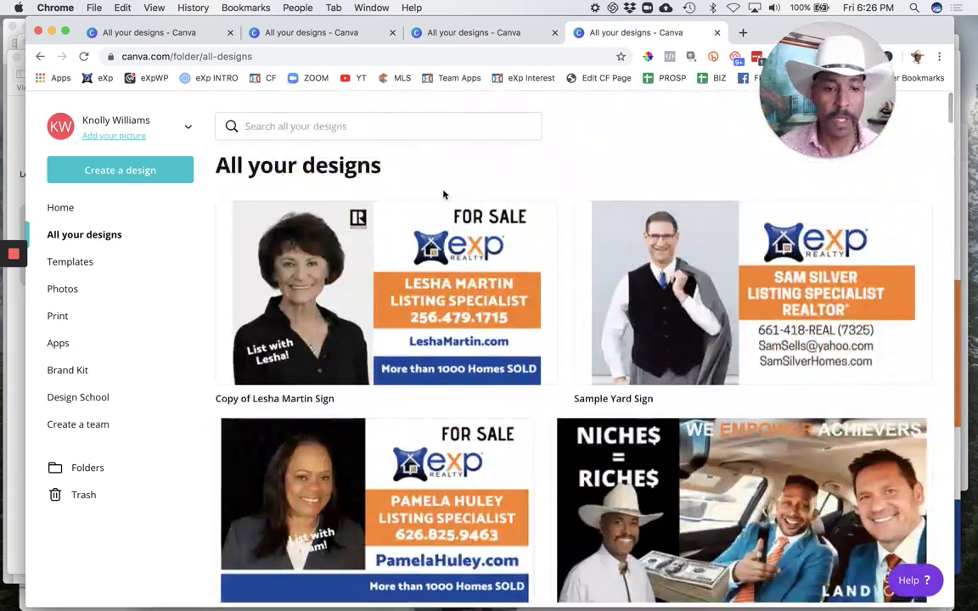
left_click(308, 398)
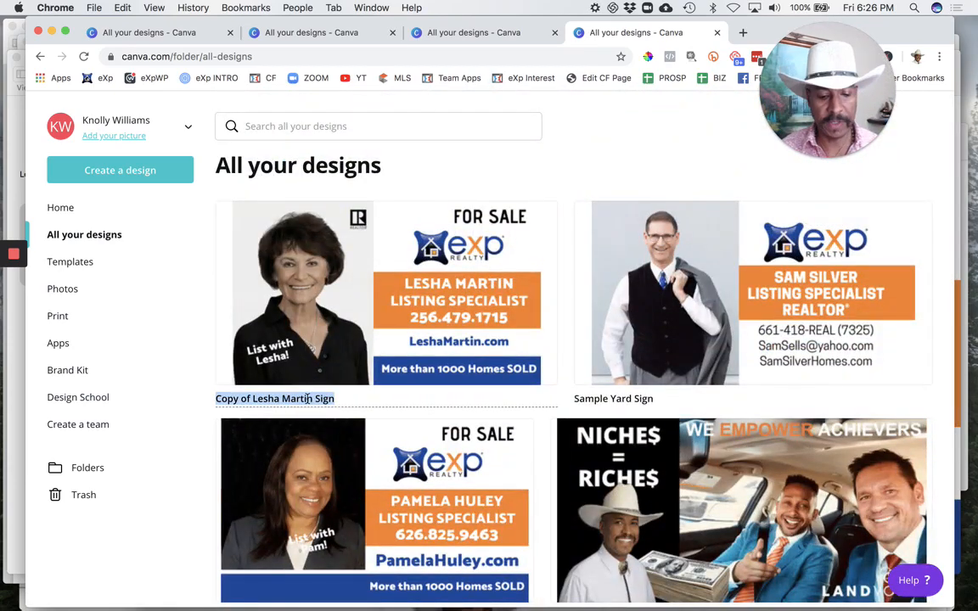
type("Sample 2 Y")
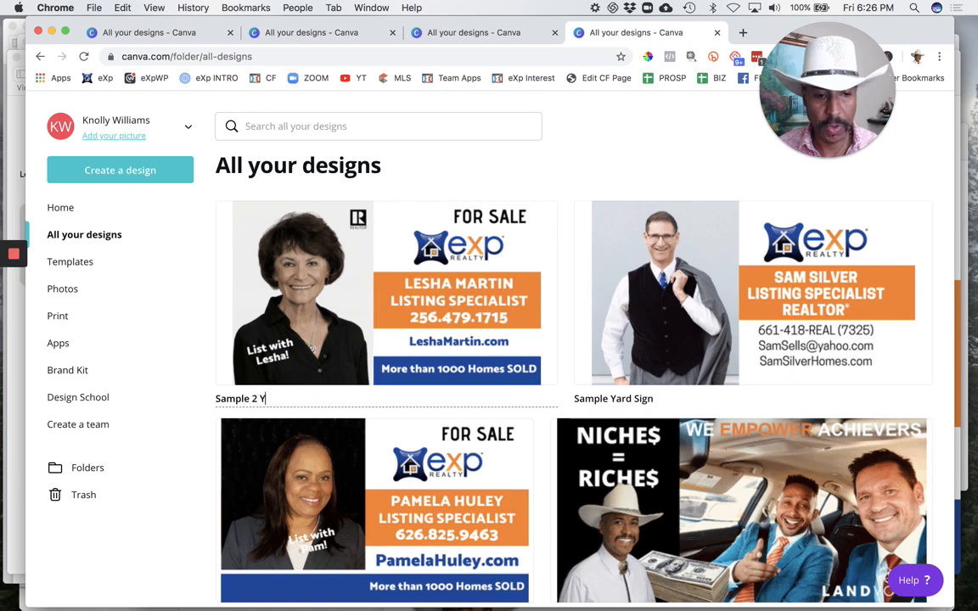
type("ard Sign ")
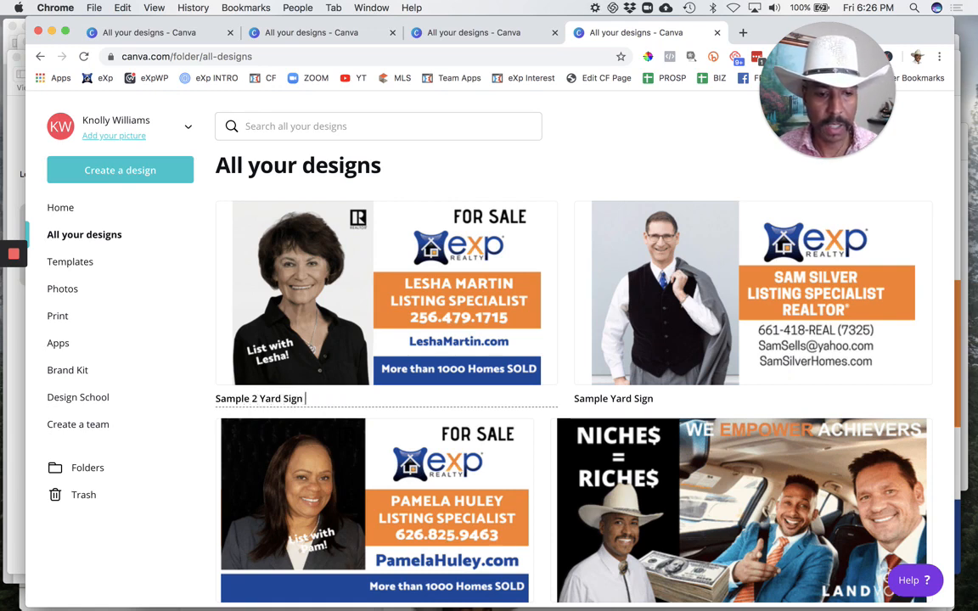
type("Knolly Team")
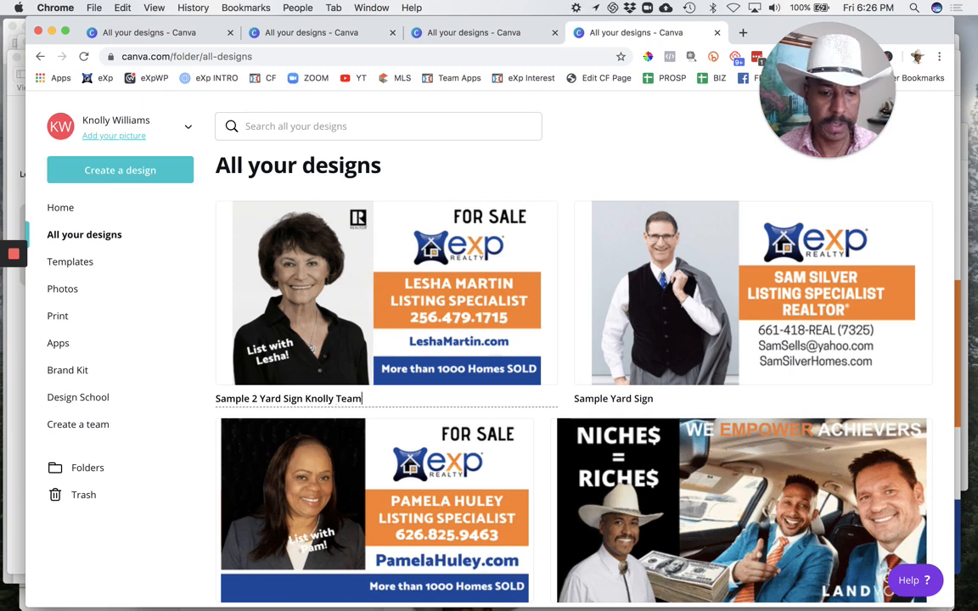
key("Return")
left_click(337, 318)
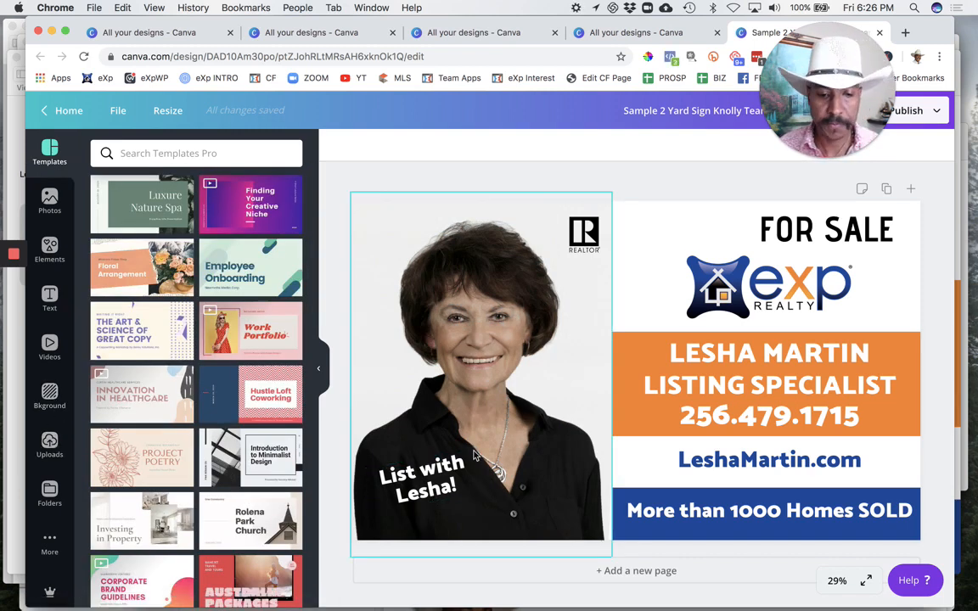
Step: Replace the first name in the tilted "List with" slogan over the portrait with the new agent's first name
left_click(438, 490)
double_click(438, 489)
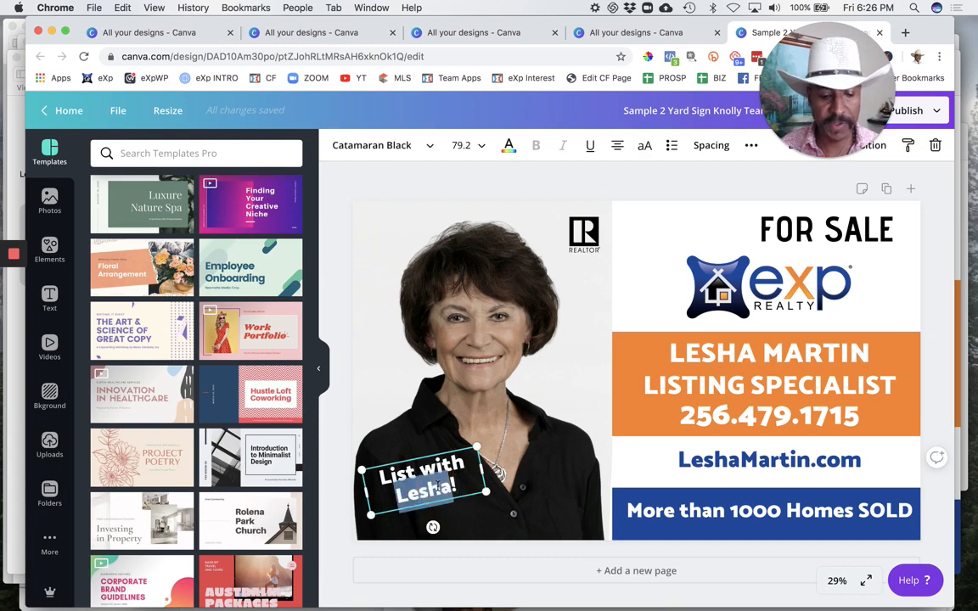
type("Cindy!")
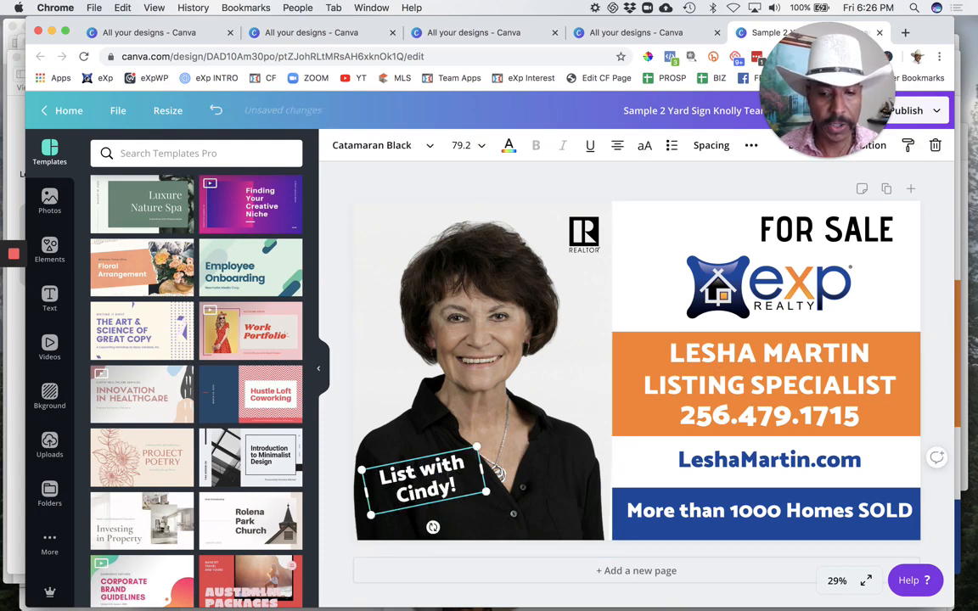
Step: Replace the agent name in the orange band with the new agent's full name in capital letters
left_click(703, 350)
double_click(697, 349)
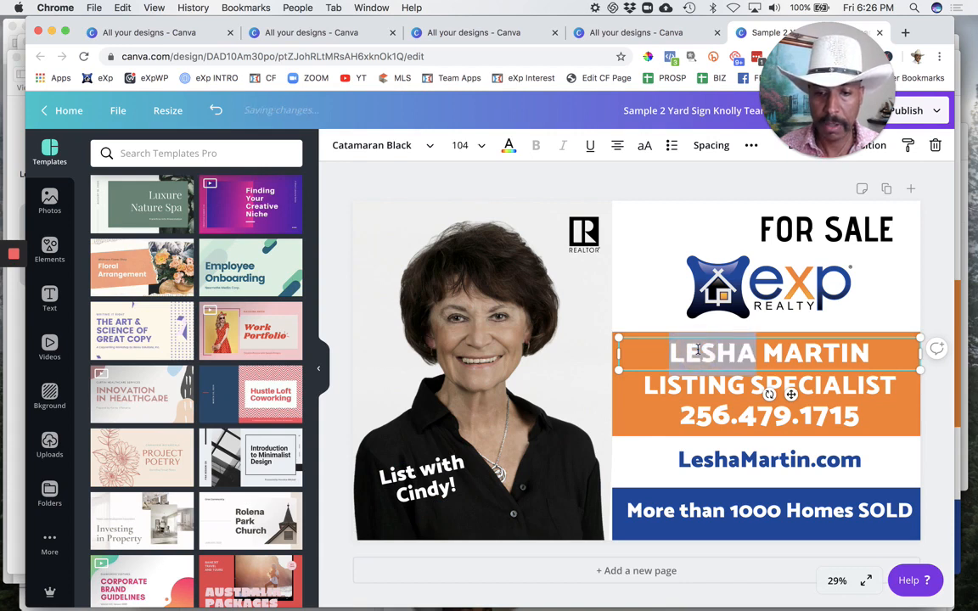
triple_click(697, 350)
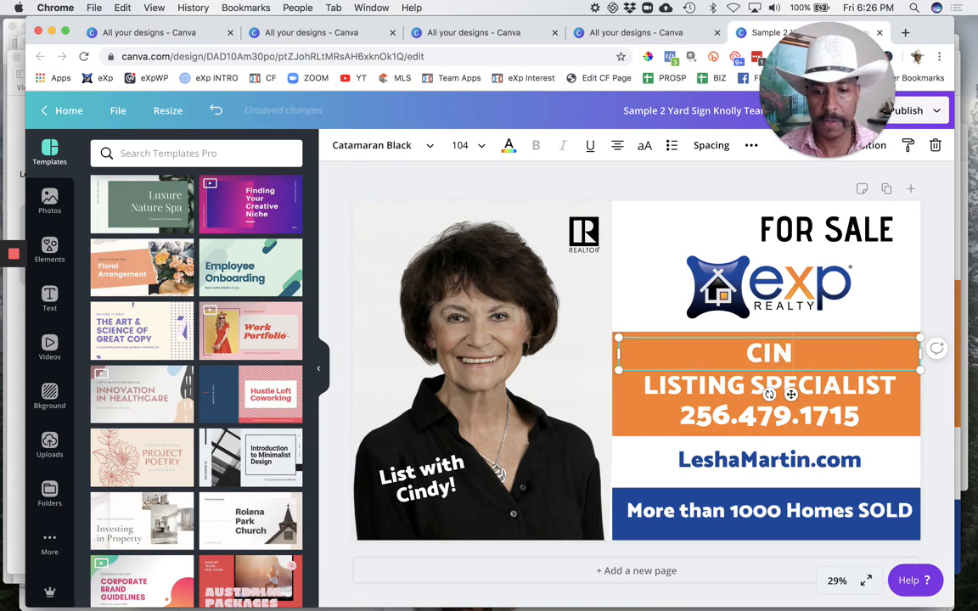
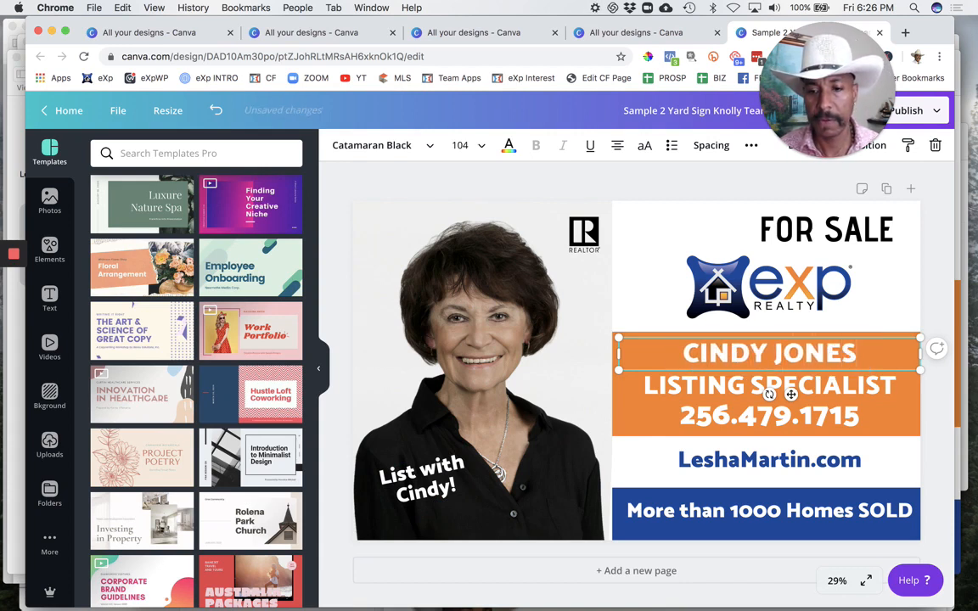
left_click(748, 392)
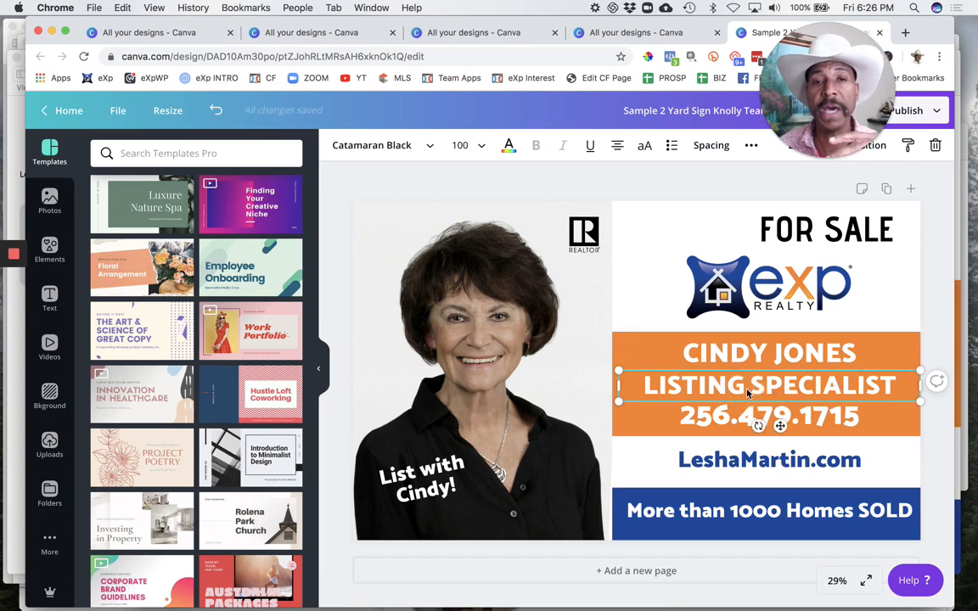
left_click(818, 356)
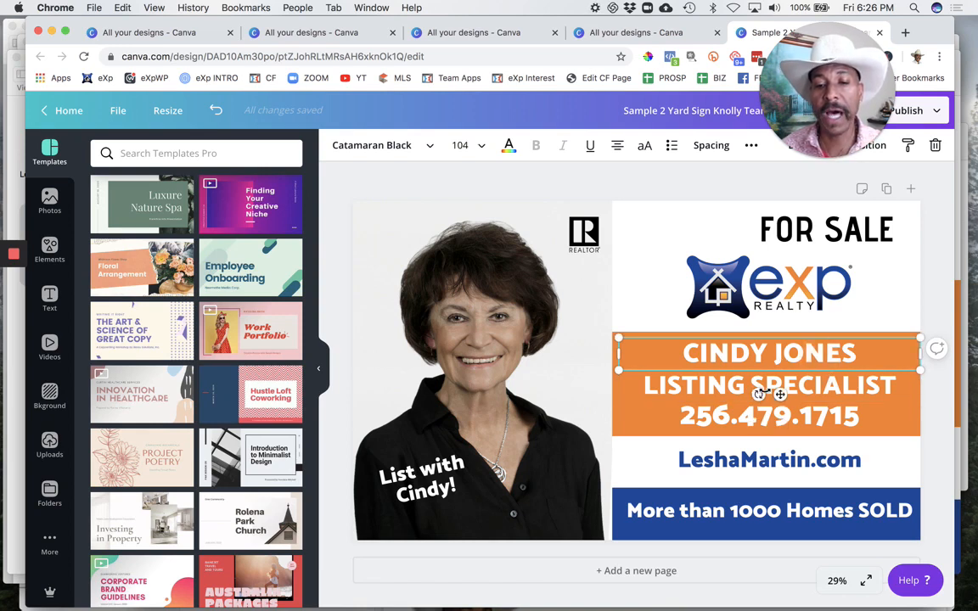
left_click(741, 386)
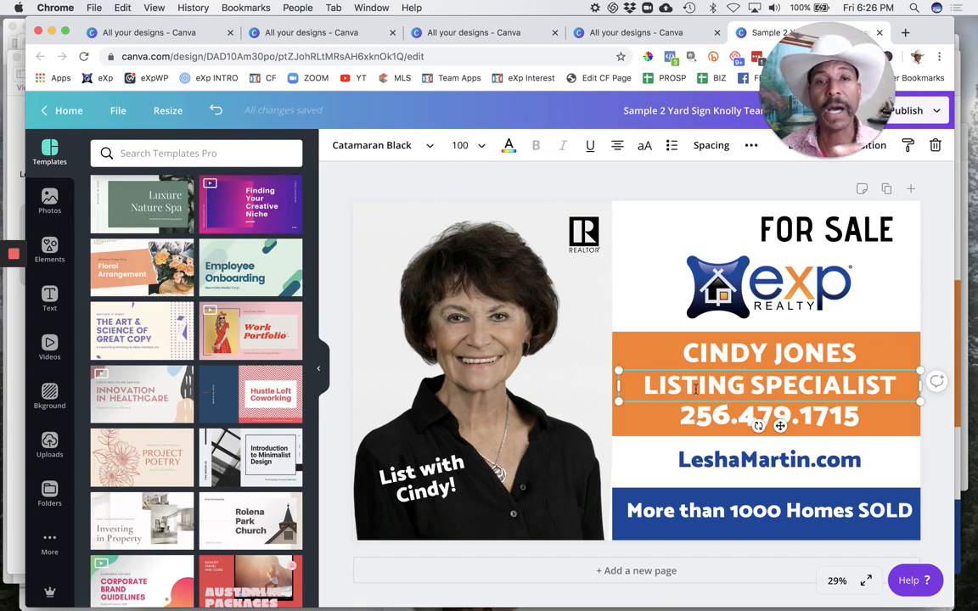
double_click(711, 391)
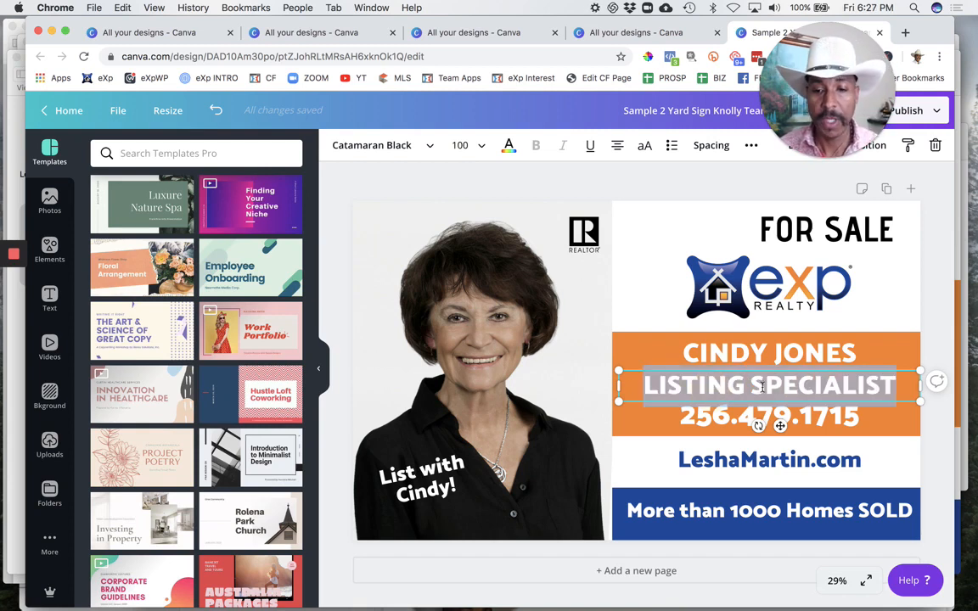
left_click(775, 351)
left_click(744, 384)
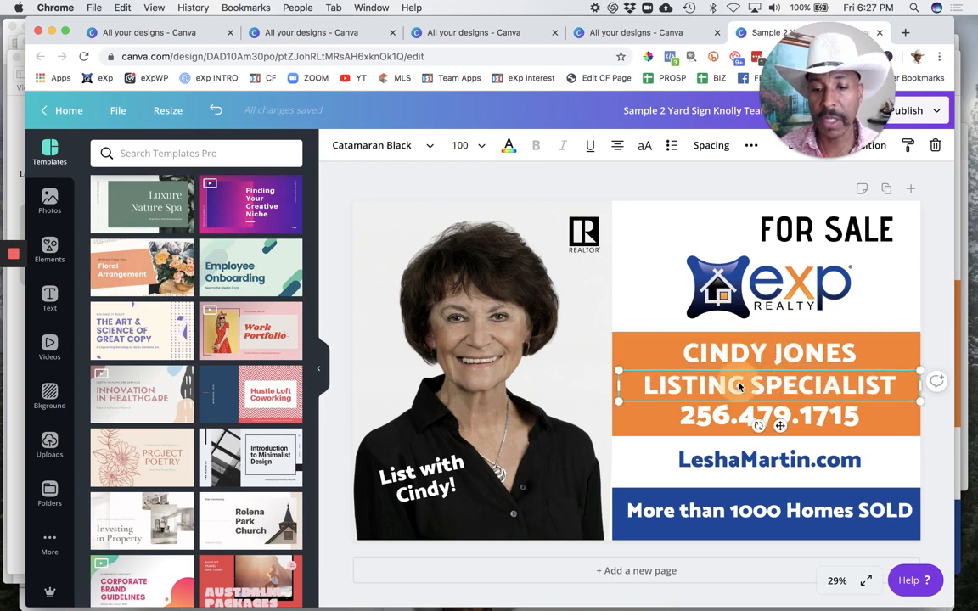
double_click(741, 389)
Step: Replace the phone number in the orange band with the new agent's phone number, separating the digit groups with periods
double_click(733, 416)
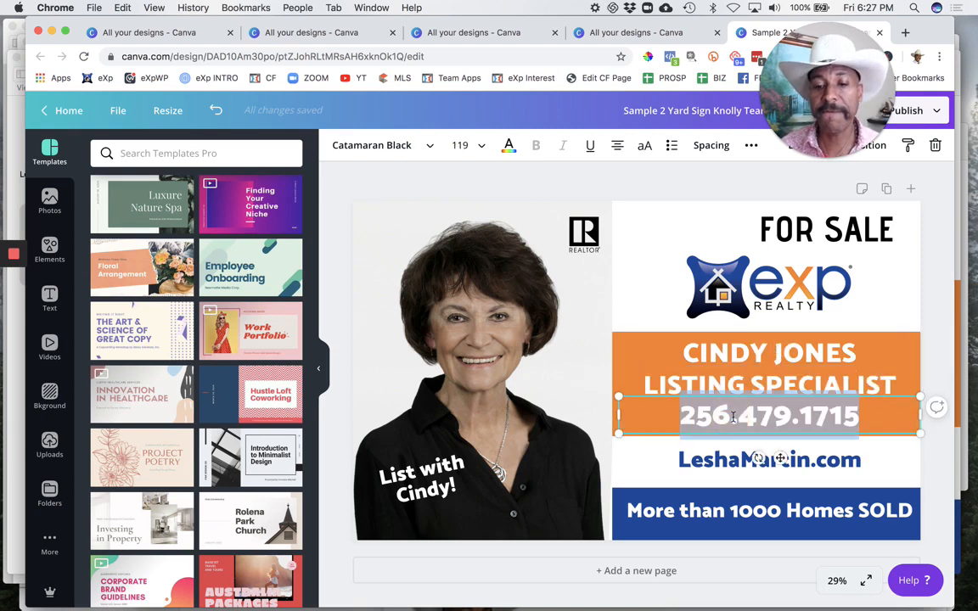
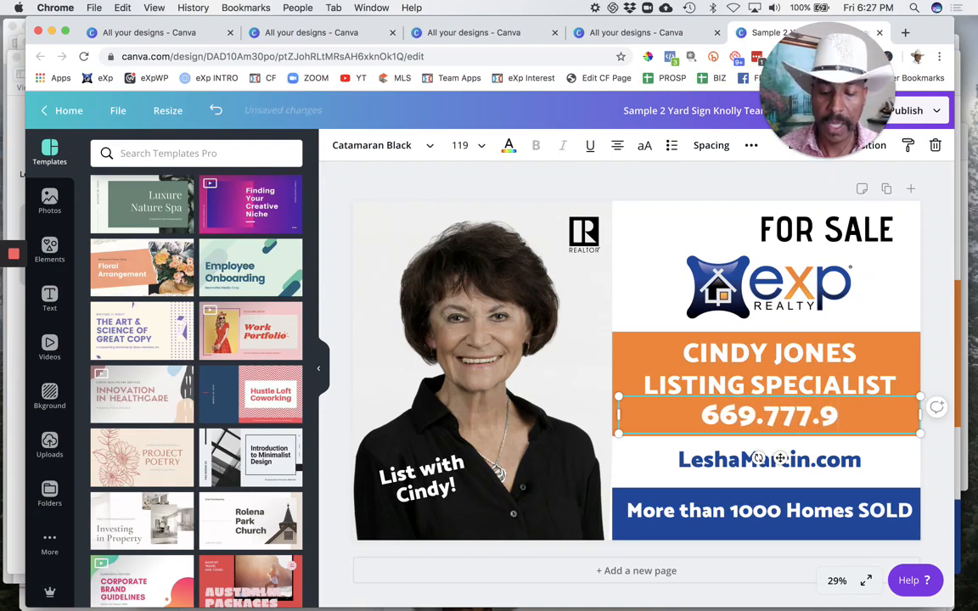
Step: Change the website below the orange band to the new agent's first and last name, capitalizing each and keeping ".com"
left_click(735, 460)
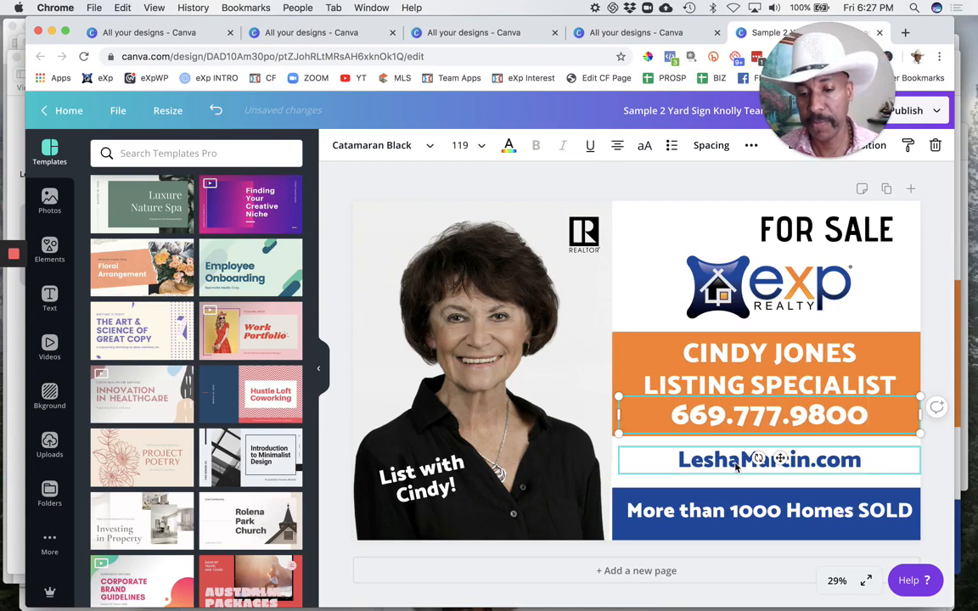
left_click_drag(810, 459, 667, 459)
type("CIND")
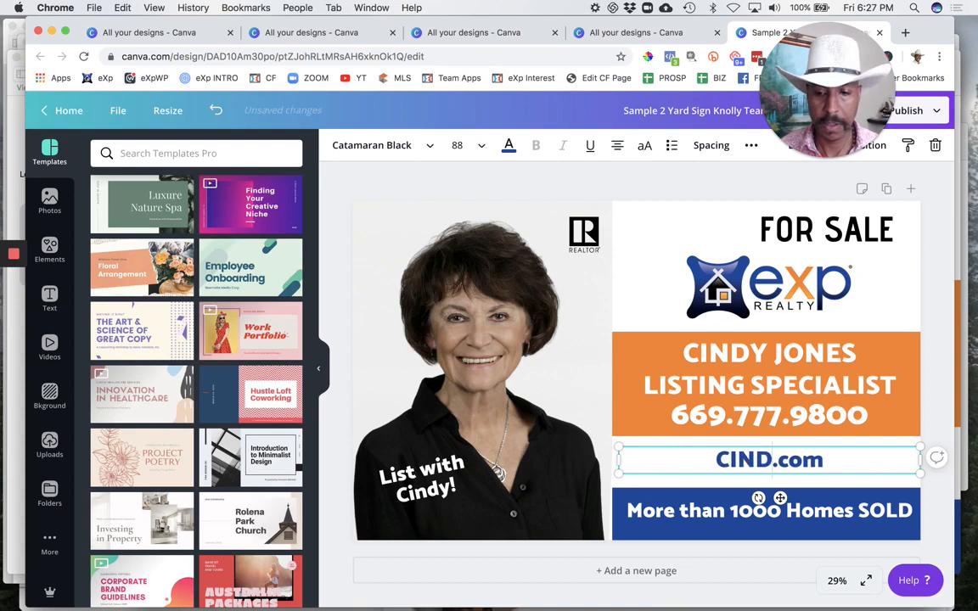
key("BackSpace")
key("BackSpace")
key("BackSpace")
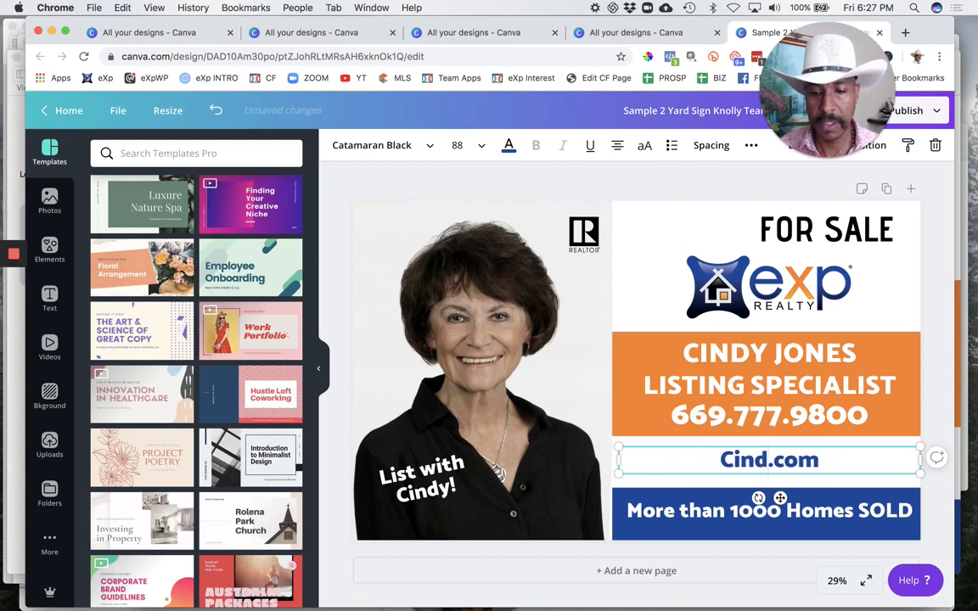
Step: Delete the previous agent's portrait photo from the yard sign
left_click(709, 520)
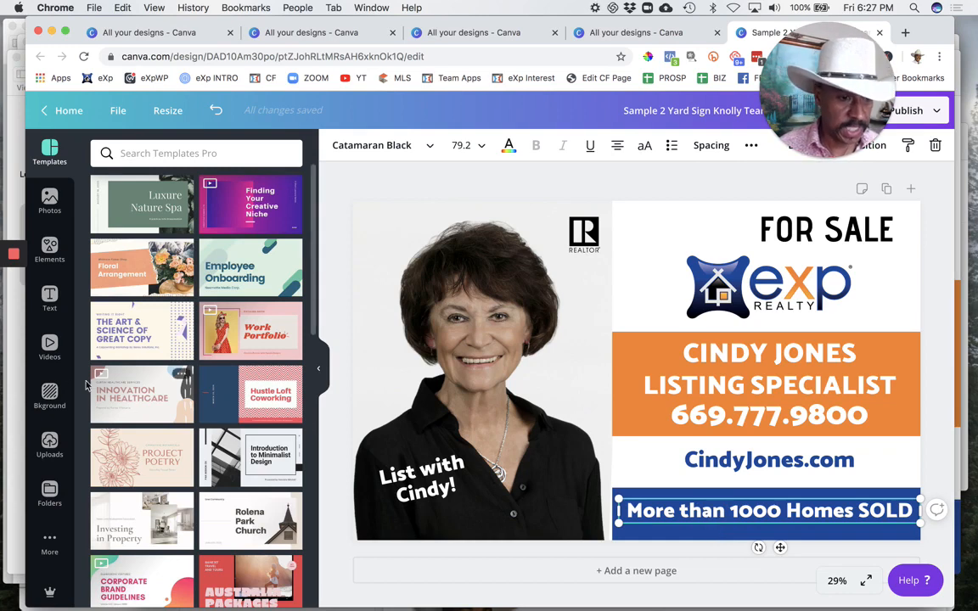
left_click(513, 274)
key("Delete")
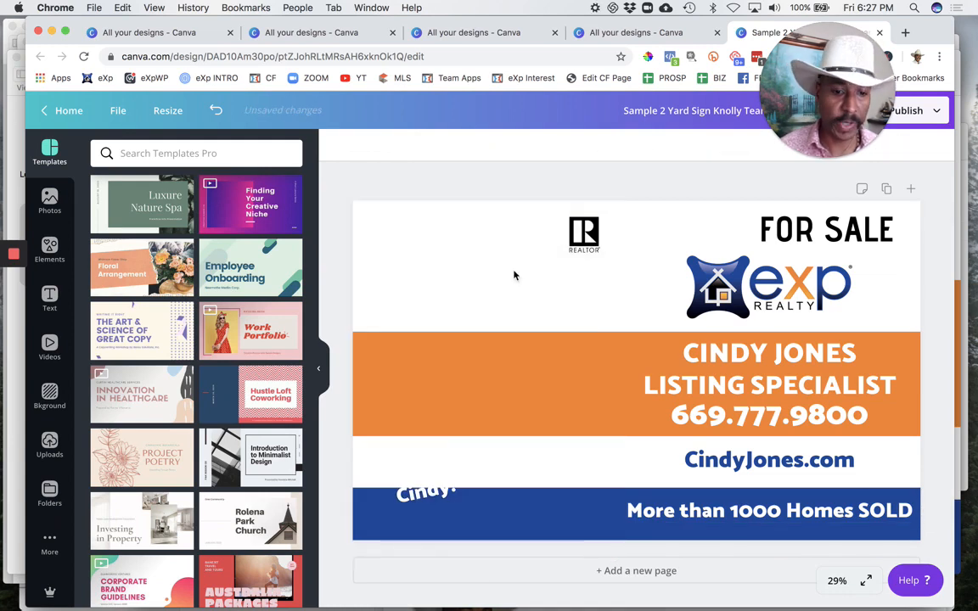
Step: Start an image upload and browse Google Drive to eXp > Mentorship Masters > Member Profiles
left_click(51, 443)
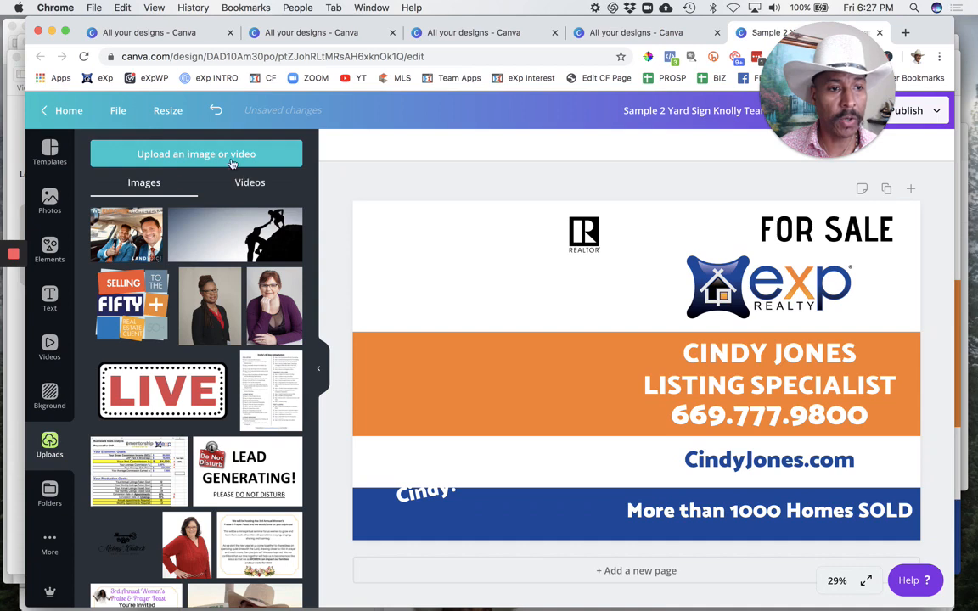
left_click(225, 156)
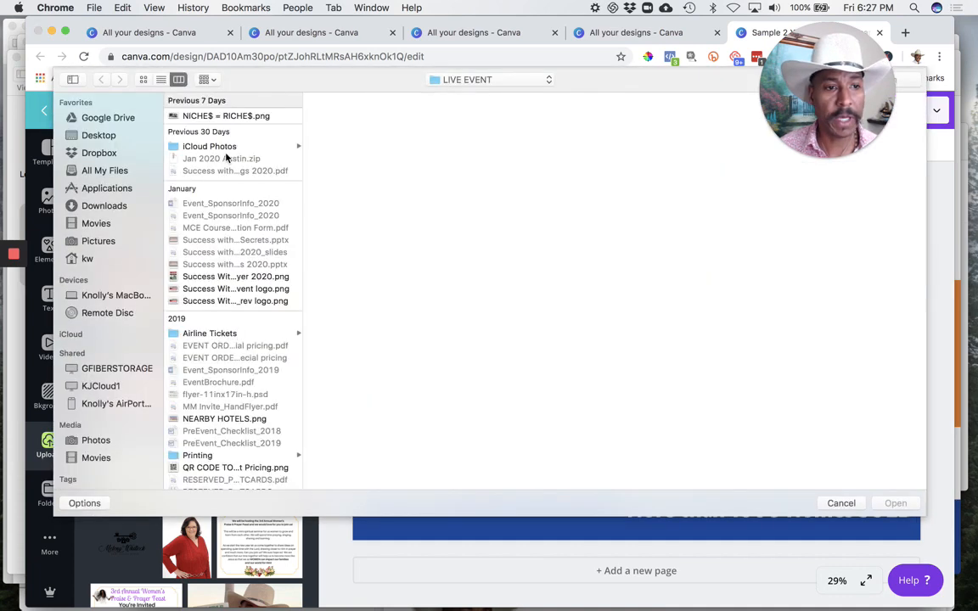
left_click(102, 117)
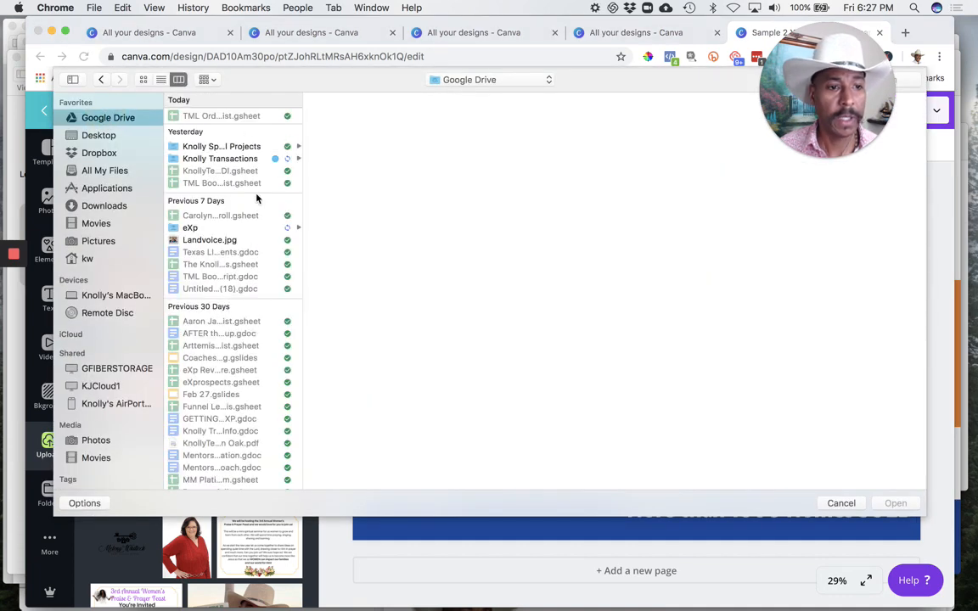
left_click(209, 228)
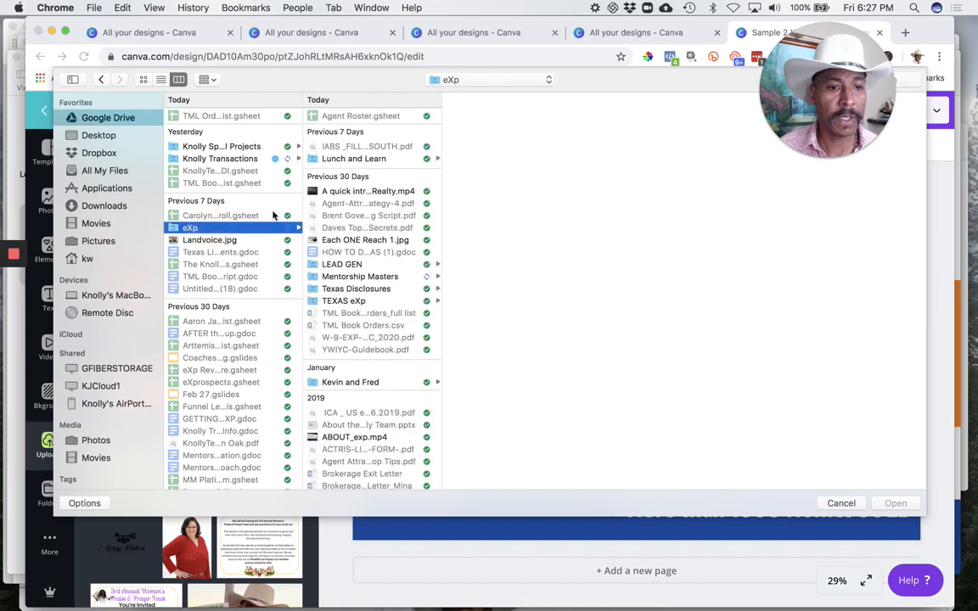
left_click(378, 276)
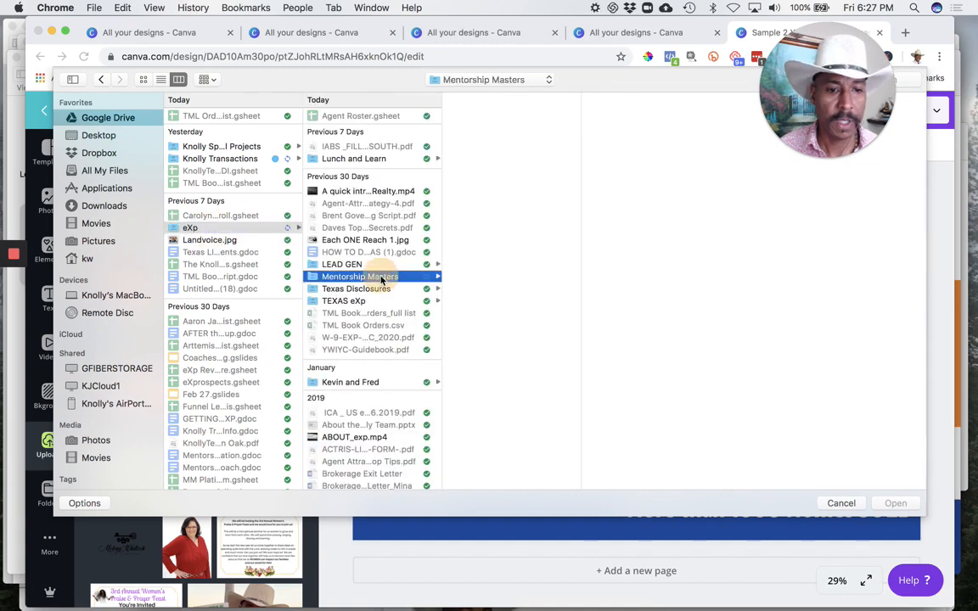
left_click(496, 128)
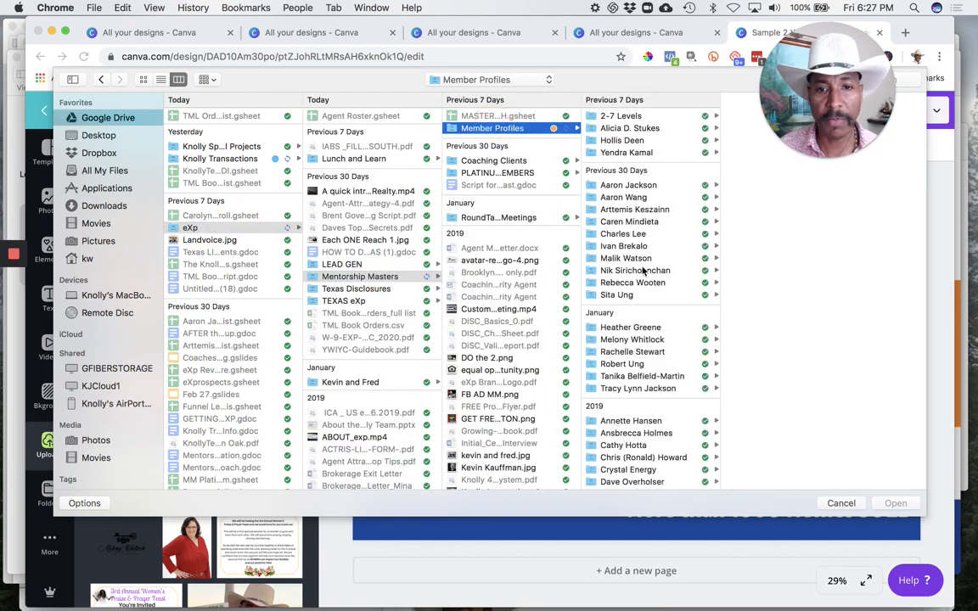
Step: Look through several member profile folders and preview the available headshots for a suitable portrait
left_click(632, 128)
left_click(648, 153)
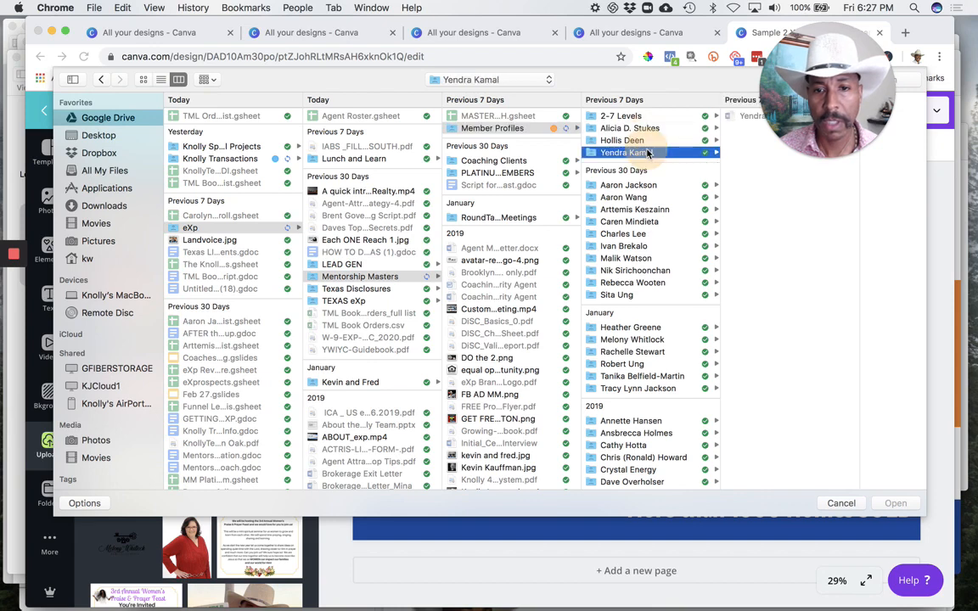
left_click(645, 234)
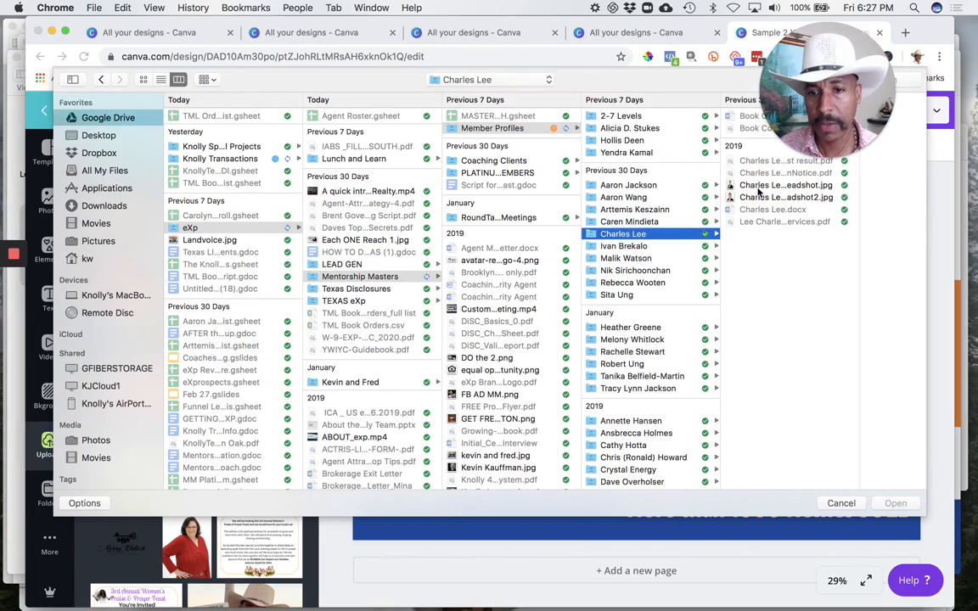
left_click(761, 187)
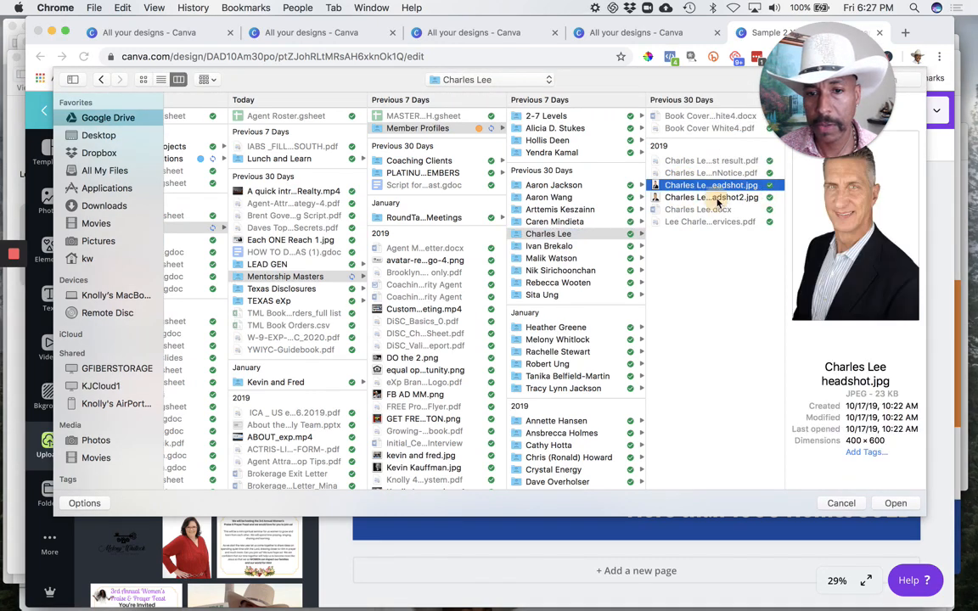
left_click(717, 198)
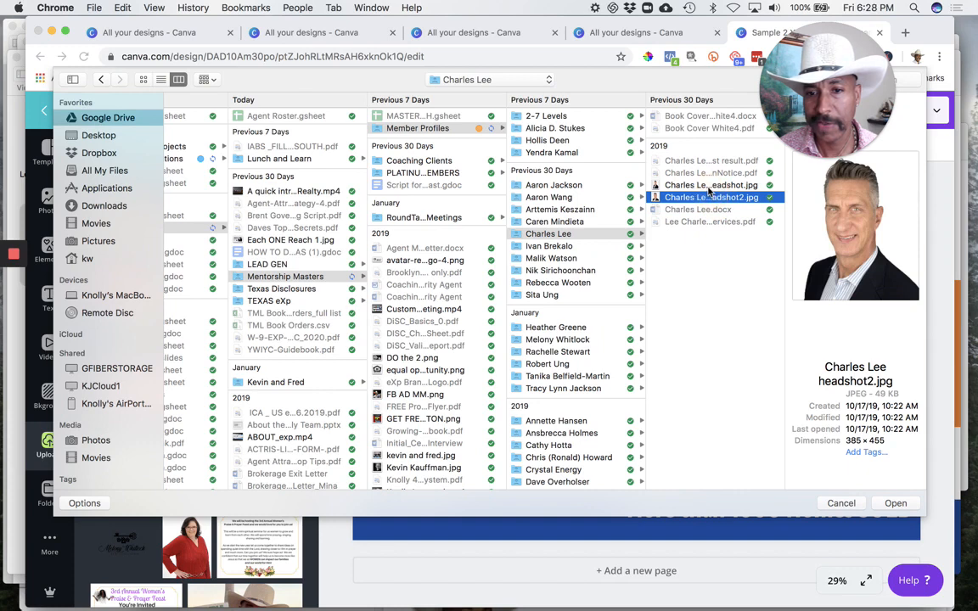
left_click(710, 187)
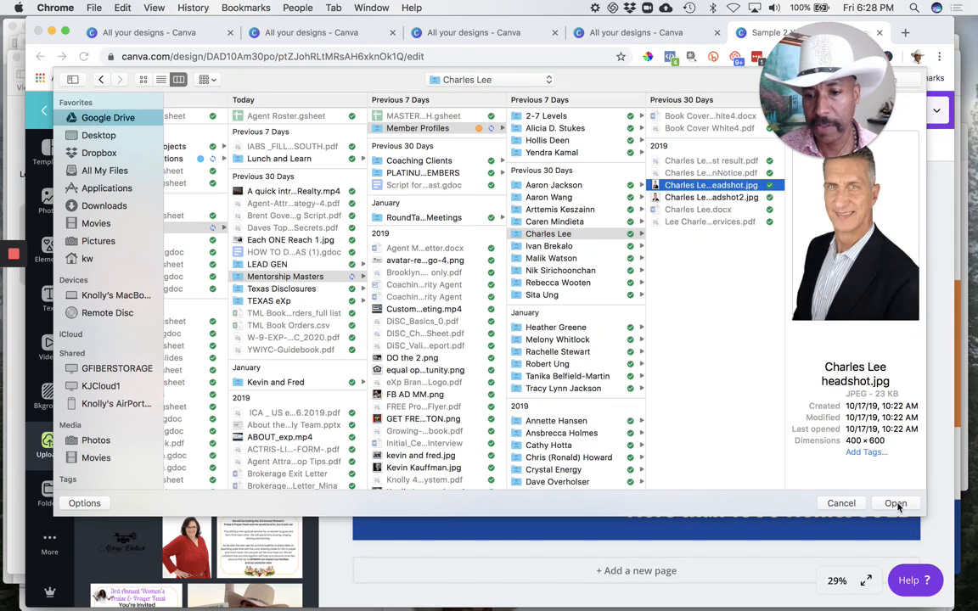
left_click(747, 197)
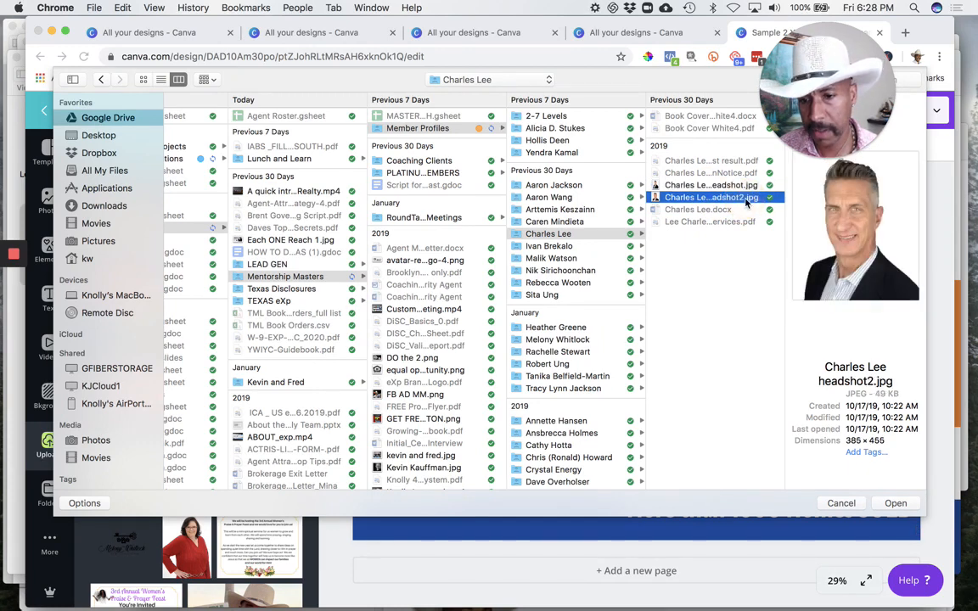
left_click(560, 247)
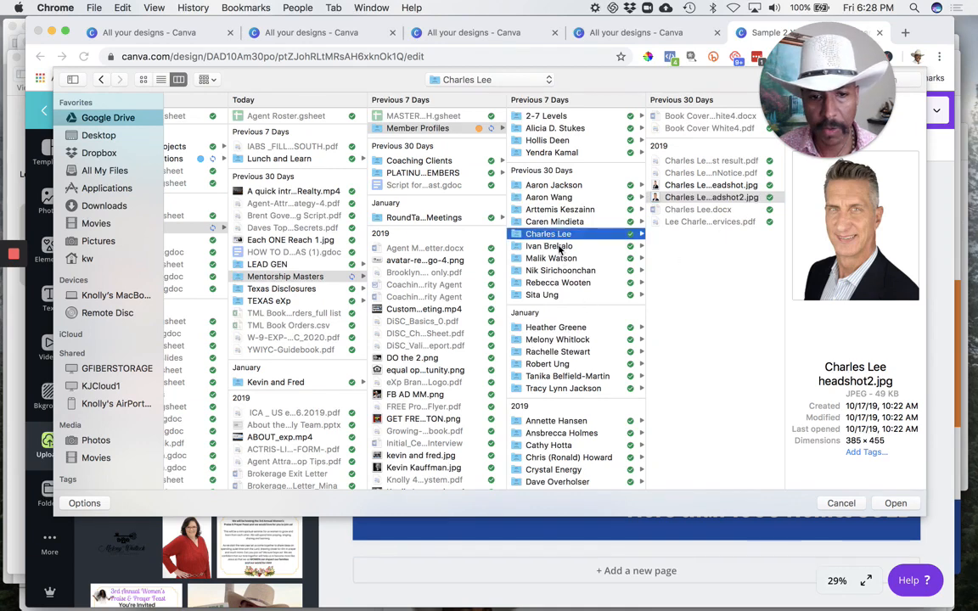
Step: Upload the portrait IMG_1950.JPG from the member profile folder that contains it
left_click(560, 272)
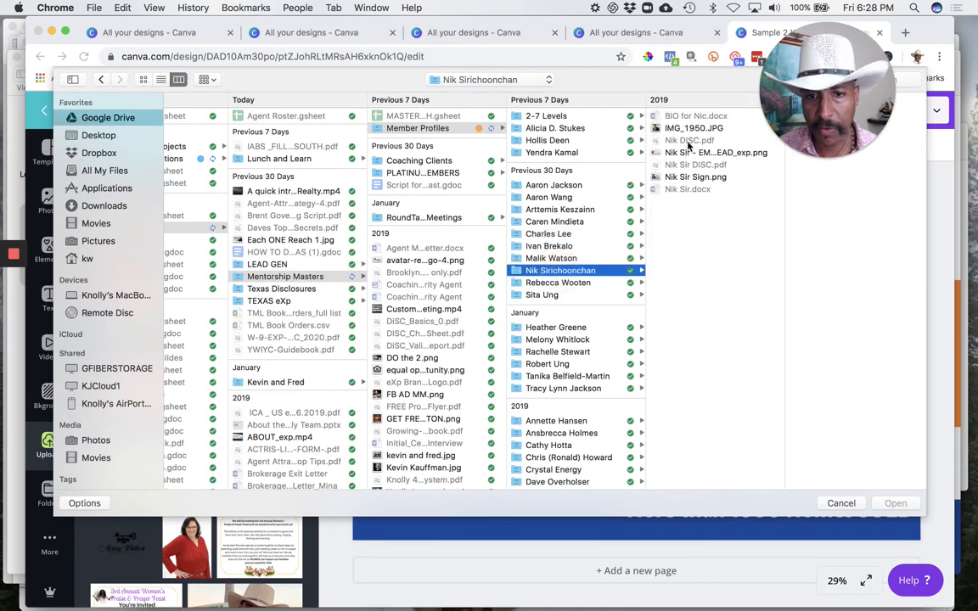
left_click(683, 128)
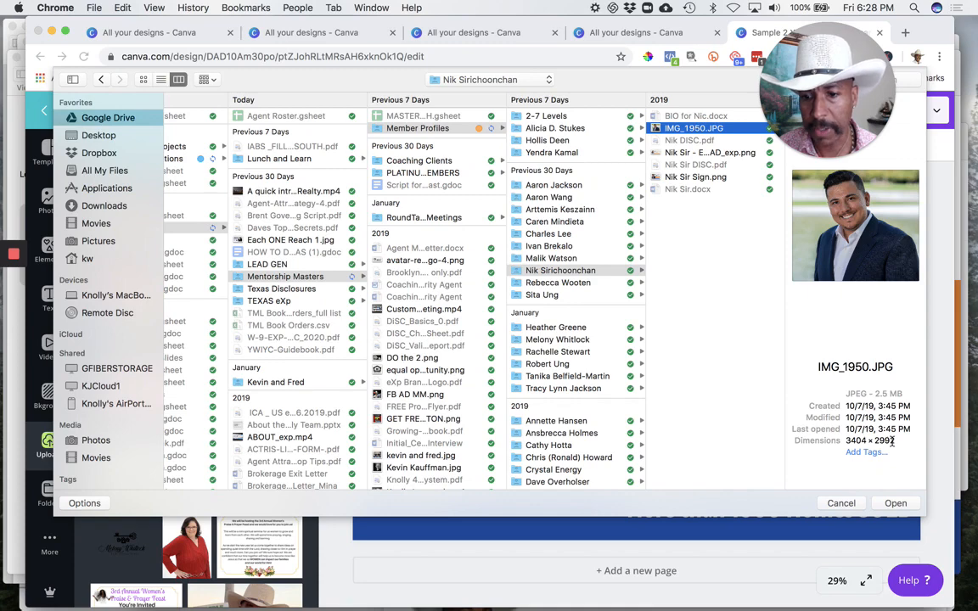
left_click(895, 505)
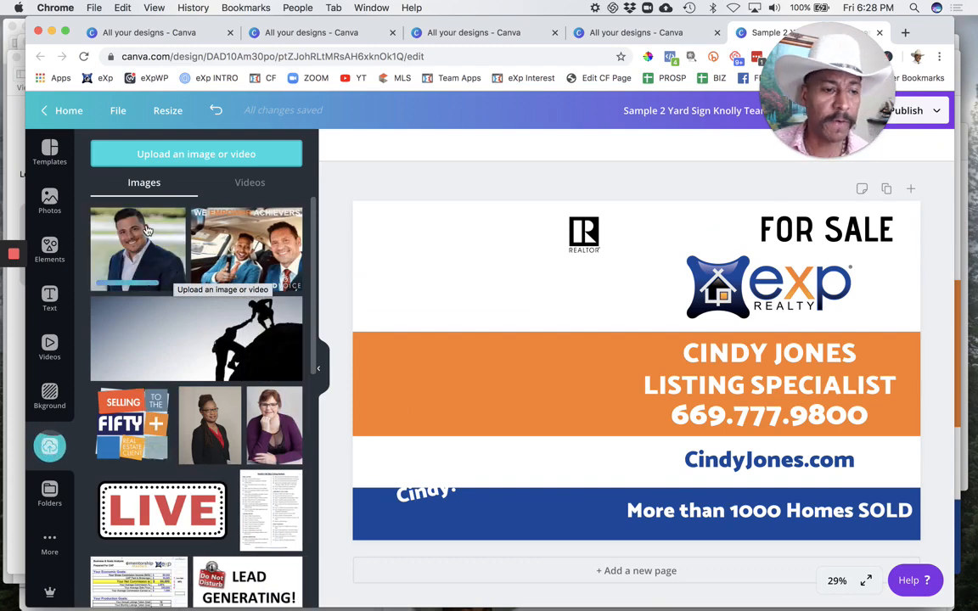
Step: Add the newly uploaded portrait to the yard sign and move it to the sign's upper left corner
scroll(199, 448, "down", 15)
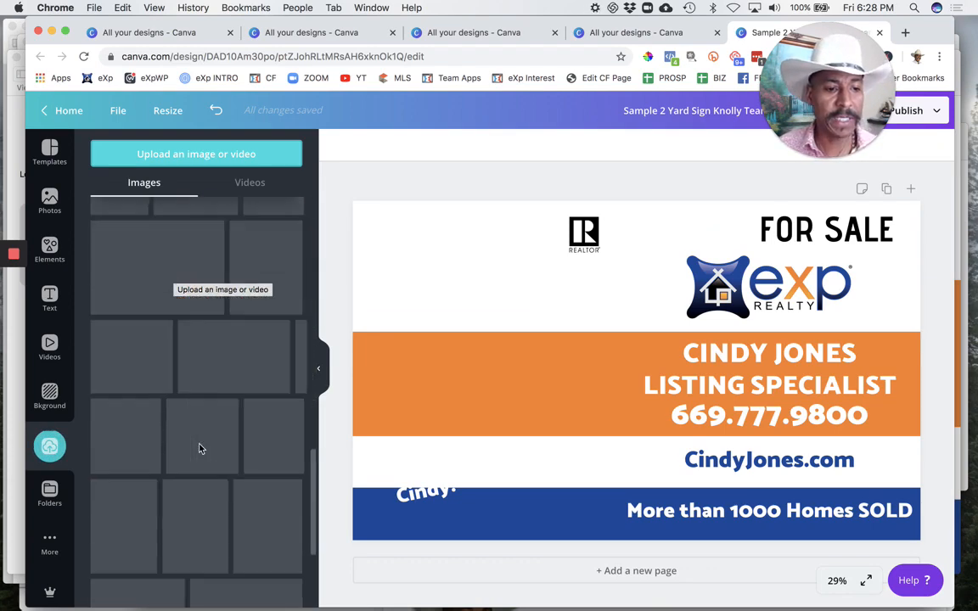
scroll(200, 448, "up", 15)
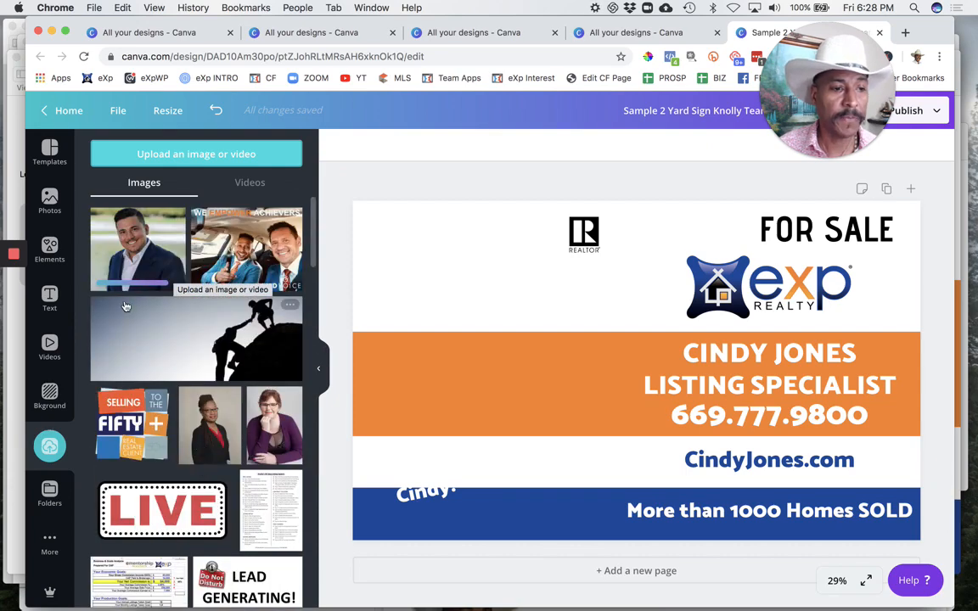
left_click(136, 216)
left_click_drag(574, 263, 515, 244)
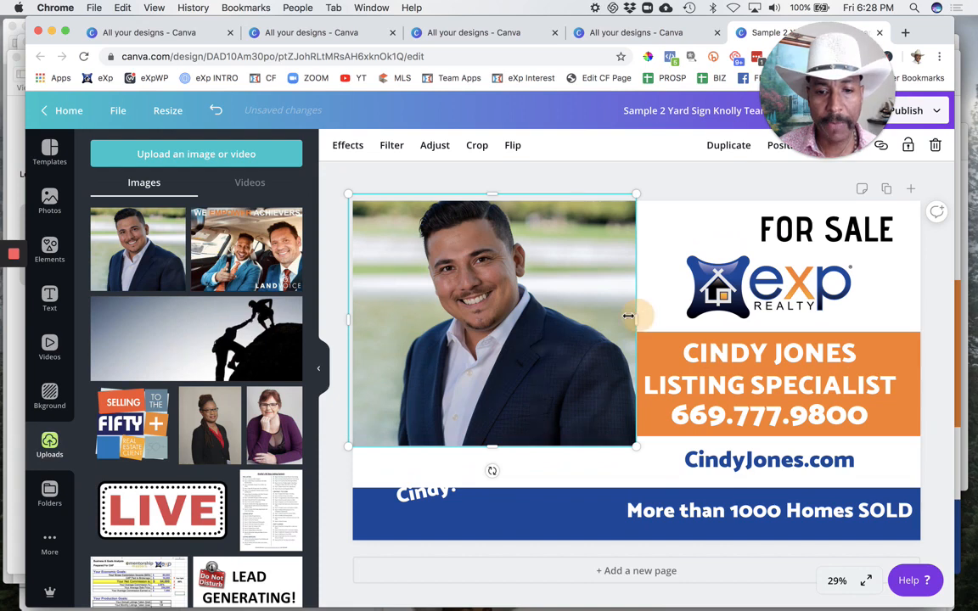
Step: Crop the portrait's right side and enlarge it to fill the left part of the sign at full height
left_click_drag(628, 316, 576, 315)
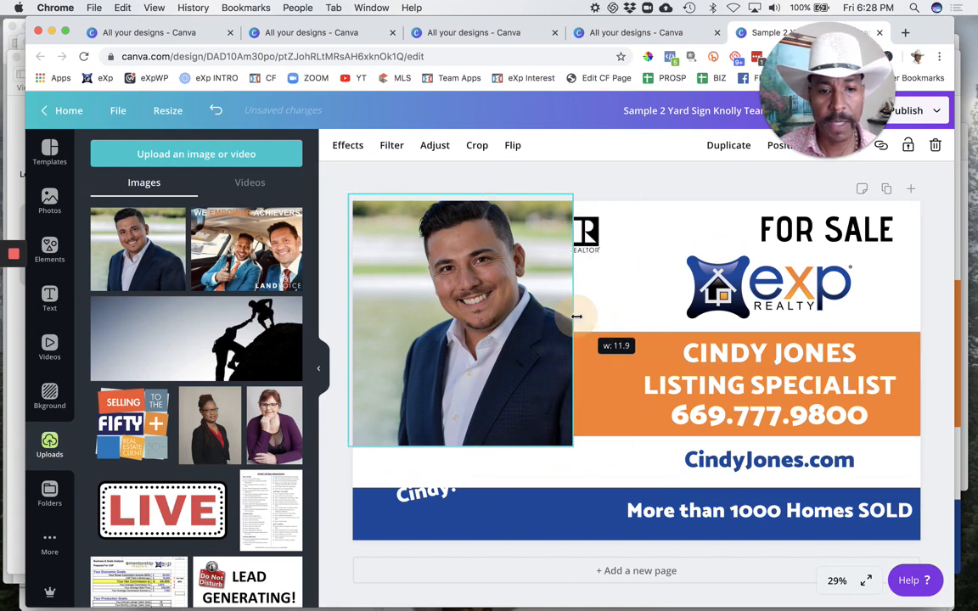
mouse_move(507, 307)
left_mouse_down()
mouse_move(500, 325)
mouse_move(501, 304)
left_mouse_up()
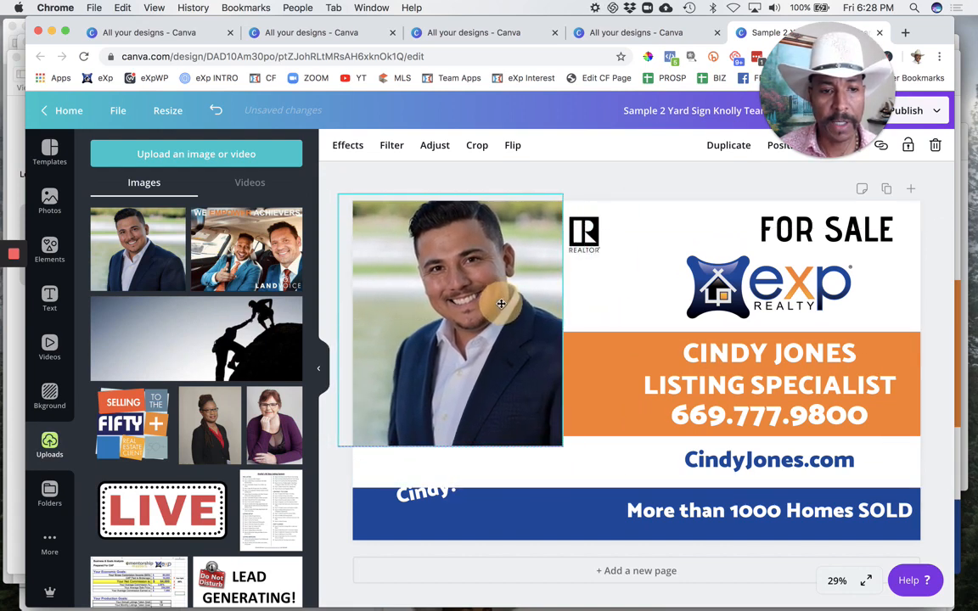
left_click_drag(563, 448, 630, 563)
left_click_drag(609, 440, 567, 442)
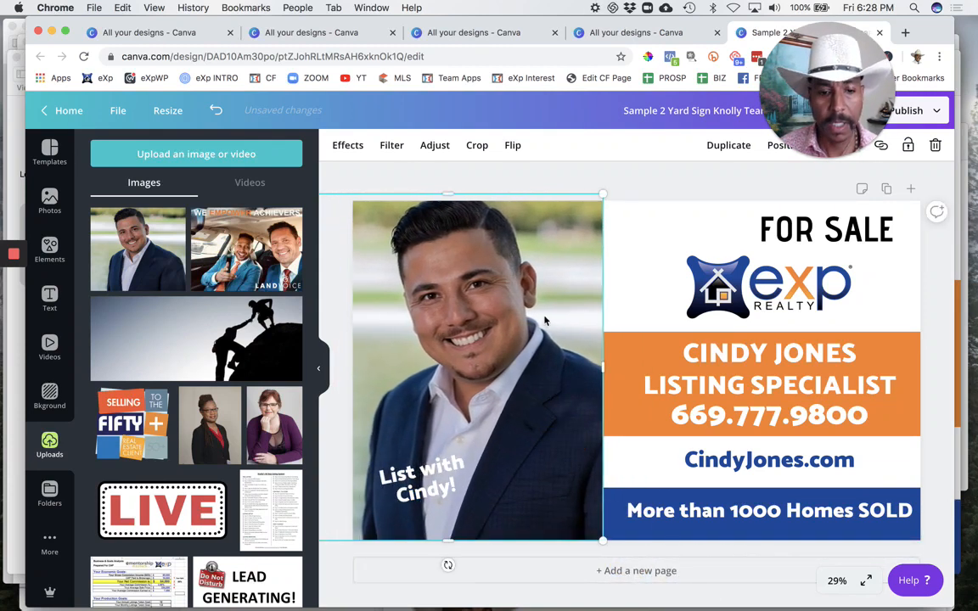
mouse_move(545, 325)
left_mouse_down()
mouse_move(549, 343)
mouse_move(553, 315)
left_mouse_up()
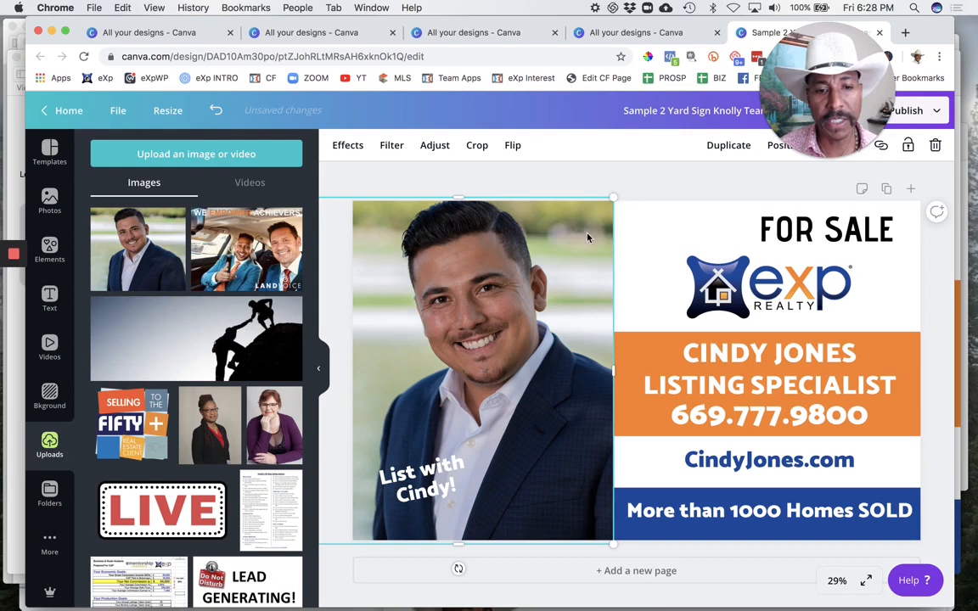
Step: Arrange the portrait's layer order so it sits behind the REALTOR logo and slogan but in front of the blue band
right_click(553, 287)
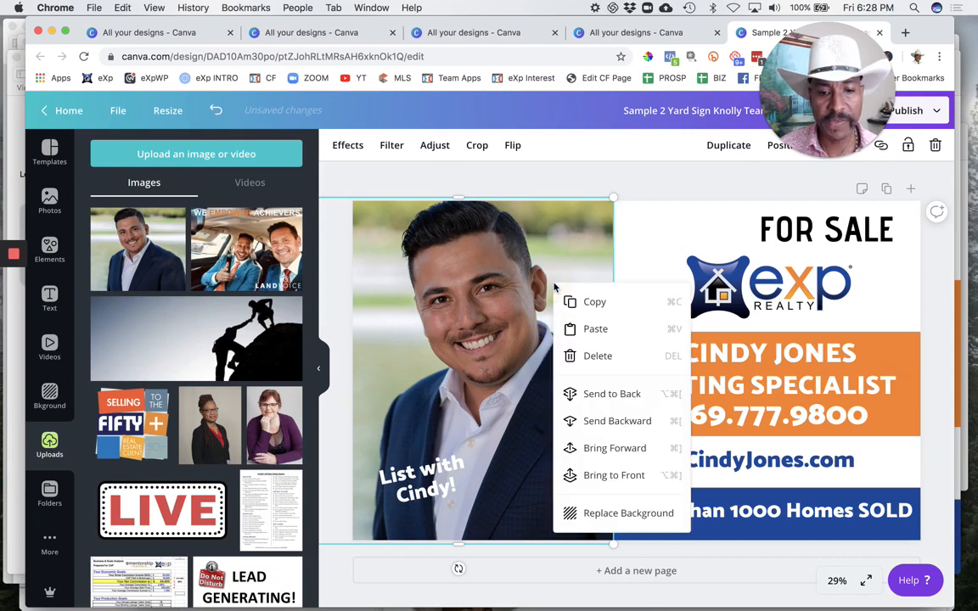
left_click(631, 422)
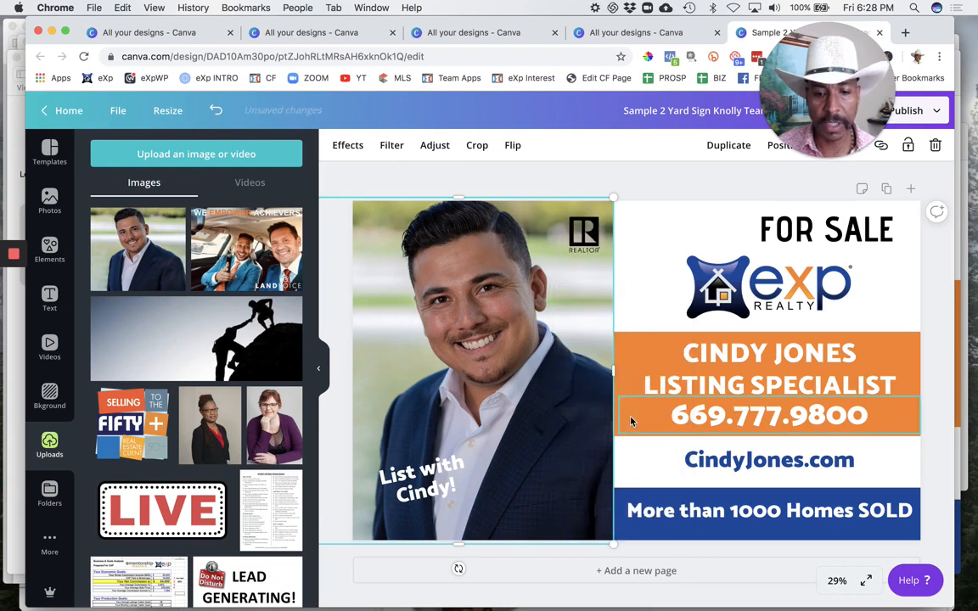
right_click(535, 361)
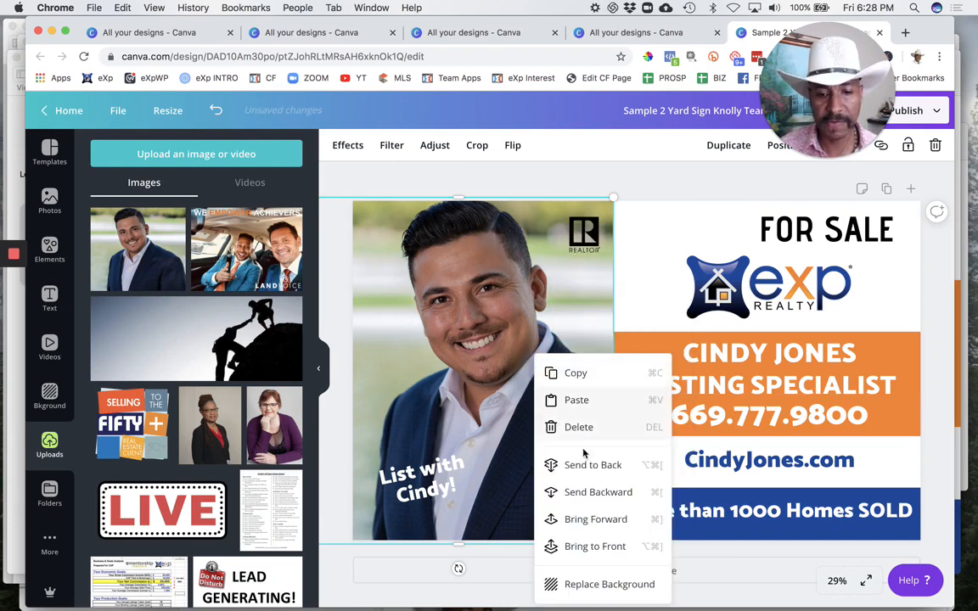
left_click(597, 494)
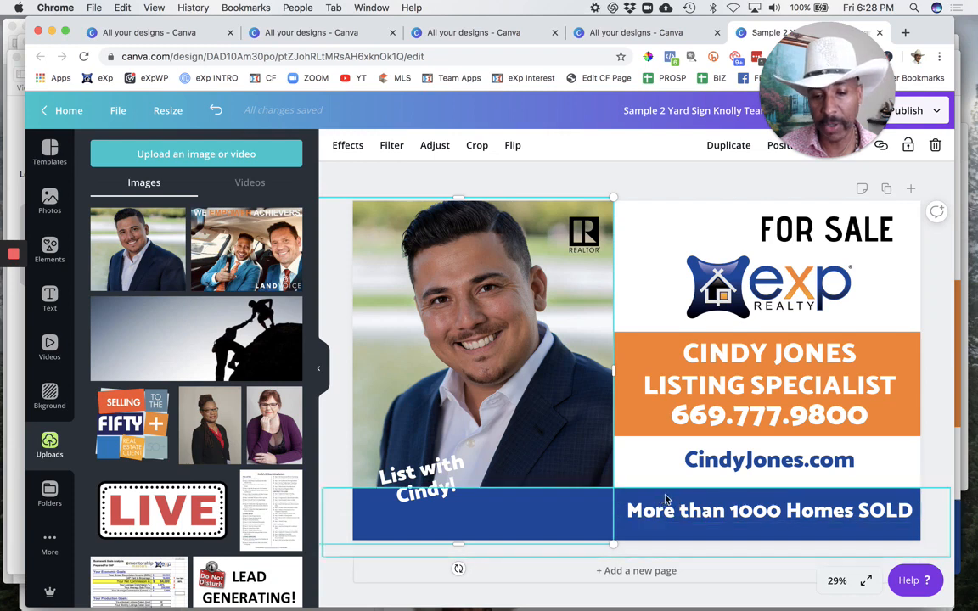
right_click(552, 419)
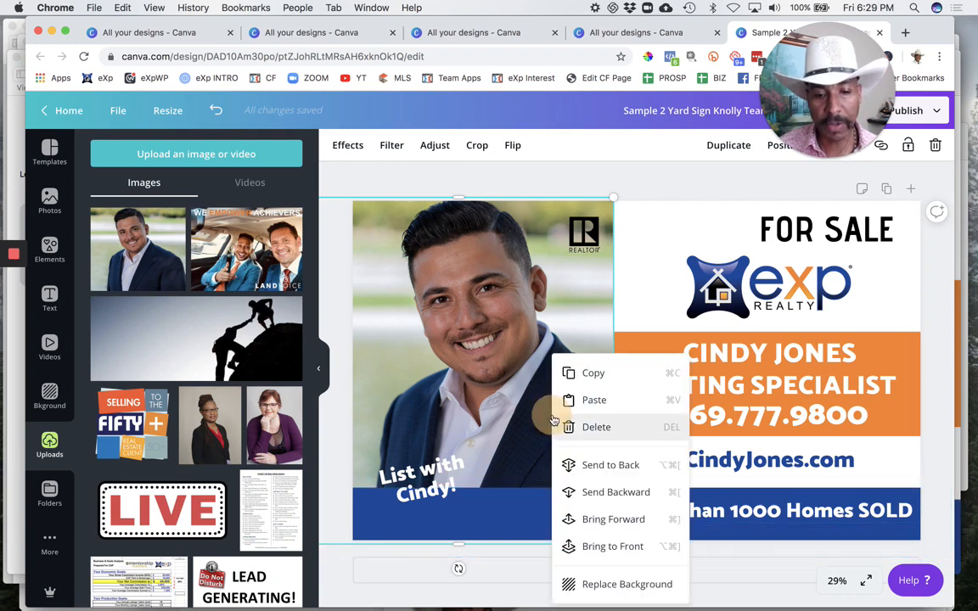
left_click(614, 519)
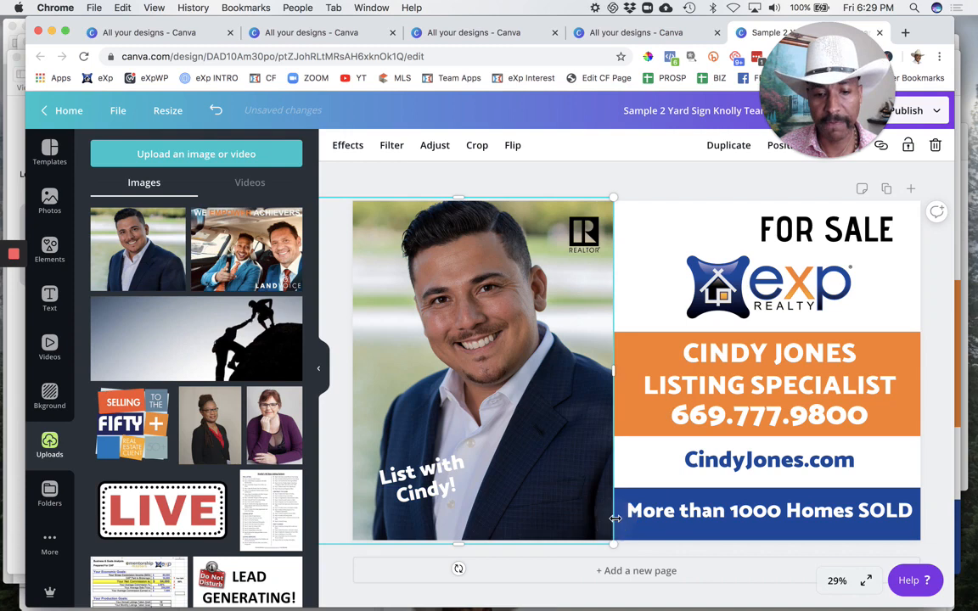
Step: Move the tilted slogan text to the lower right area of the portrait, over the dark jacket
left_click(447, 482)
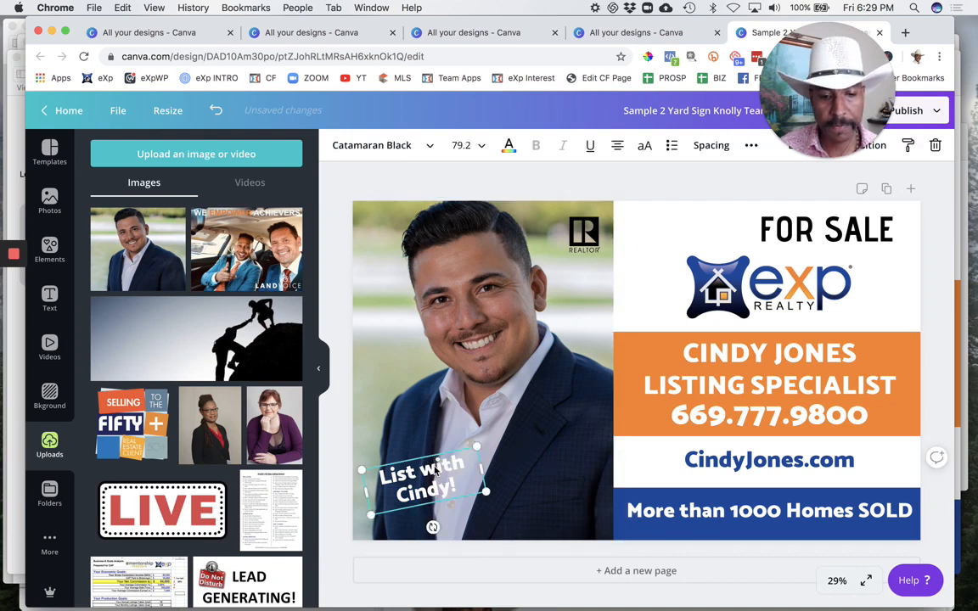
left_click_drag(435, 471, 579, 459)
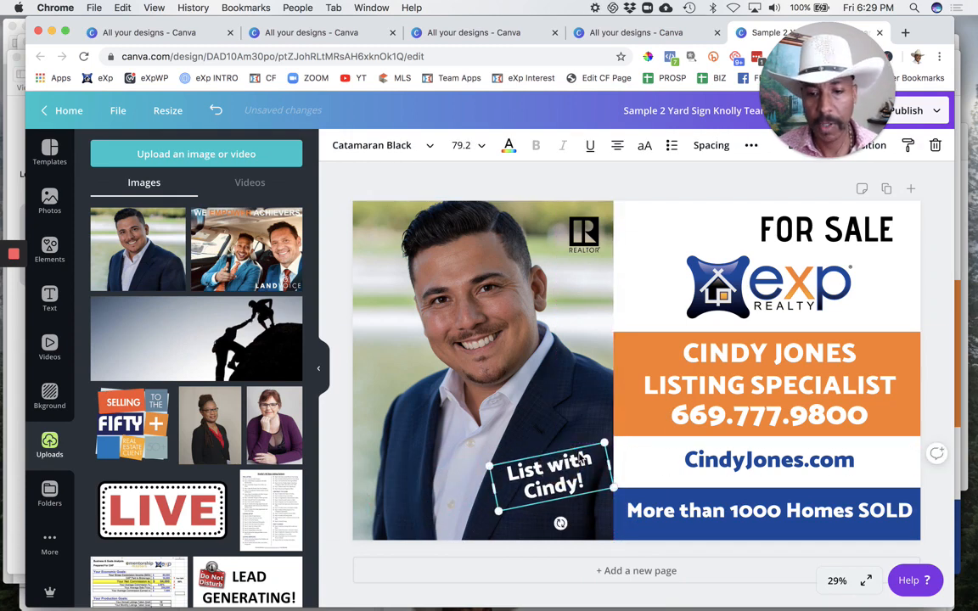
Step: Replace the name in the orange band with the new agent's full name in capital letters
double_click(748, 351)
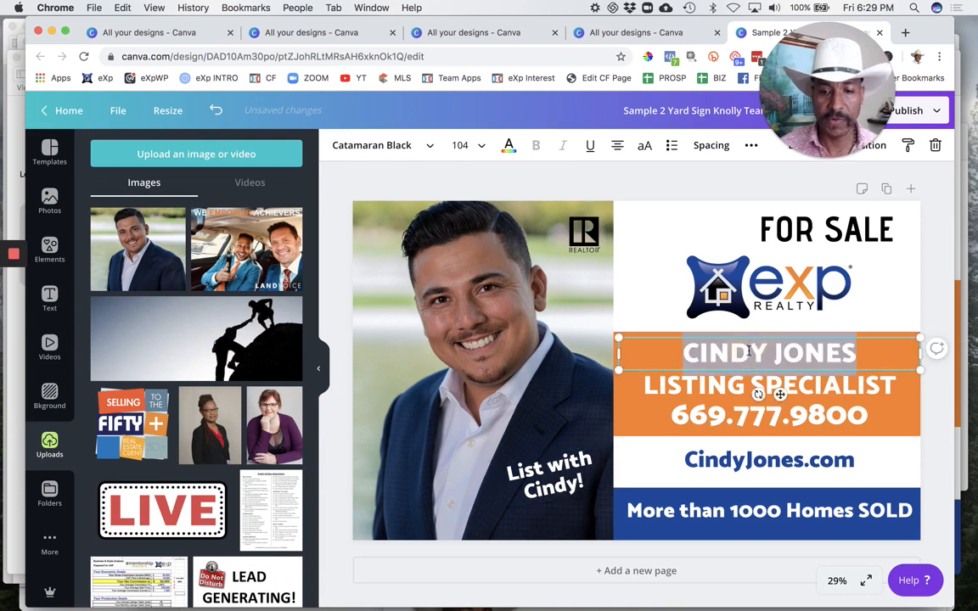
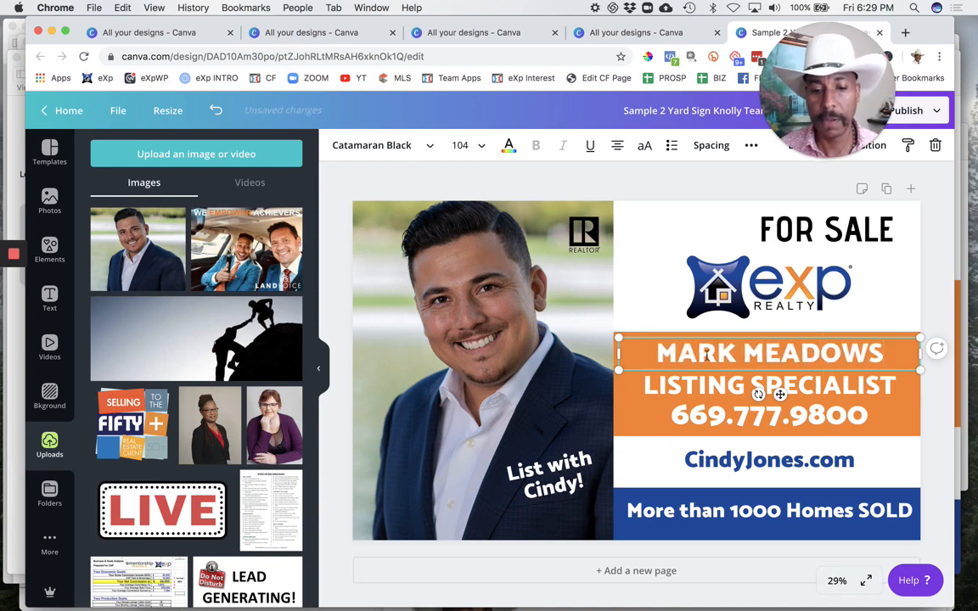
Step: Replace the name in the tilted slogan on the portrait with the new agent's first name
left_click(564, 483)
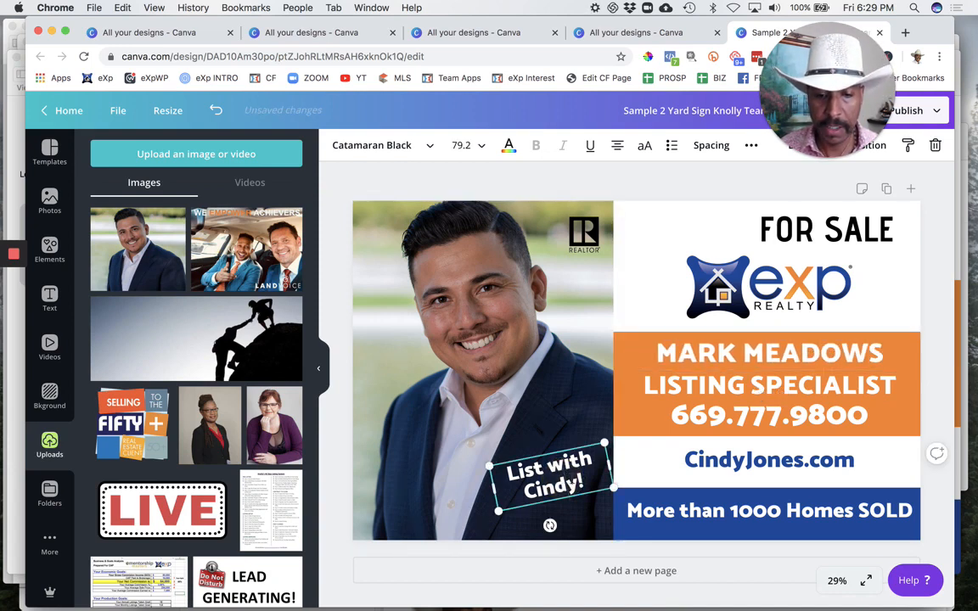
double_click(526, 491)
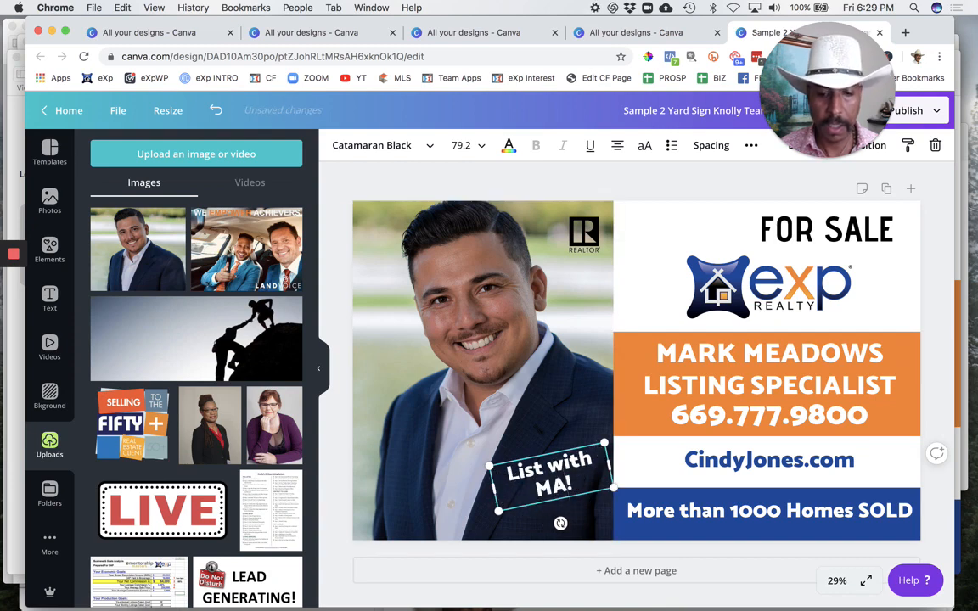
type("MAR")
key("BackSpace")
key("BackSpace")
type("ark")
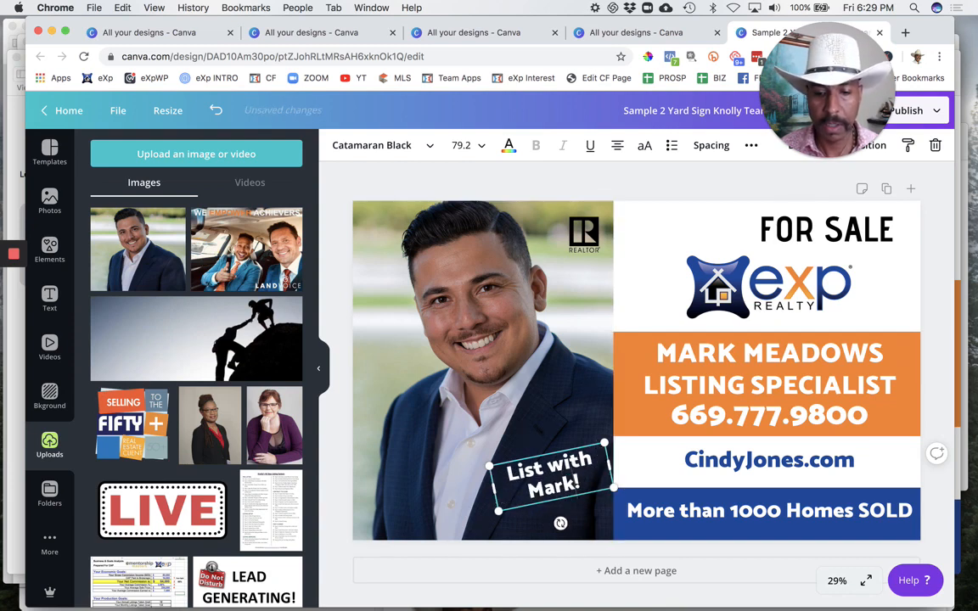
Step: Replace the website address below the orange band with the new agent's own .com domain and extend its text box slightly toward the portrait
left_click(755, 458)
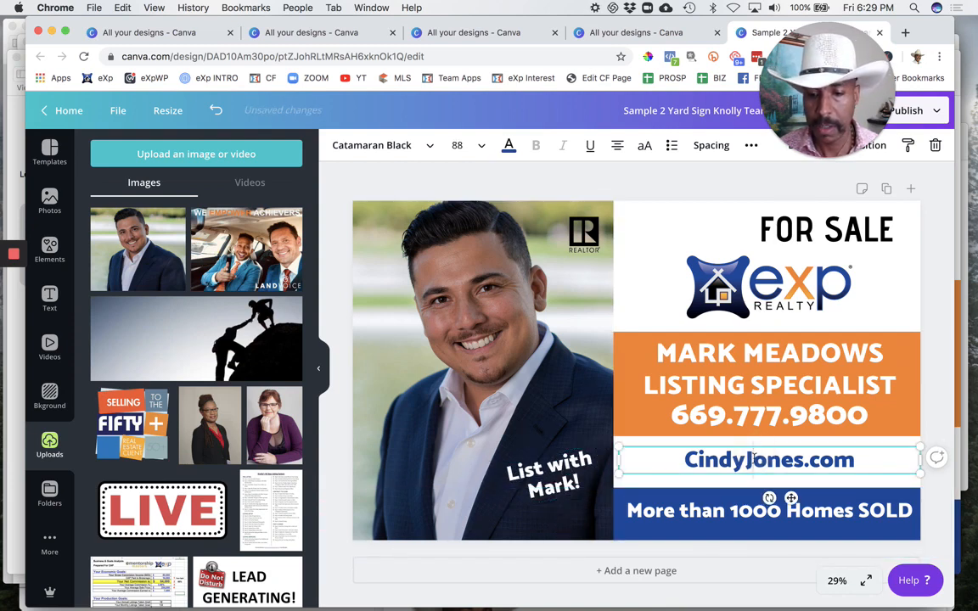
double_click(752, 459)
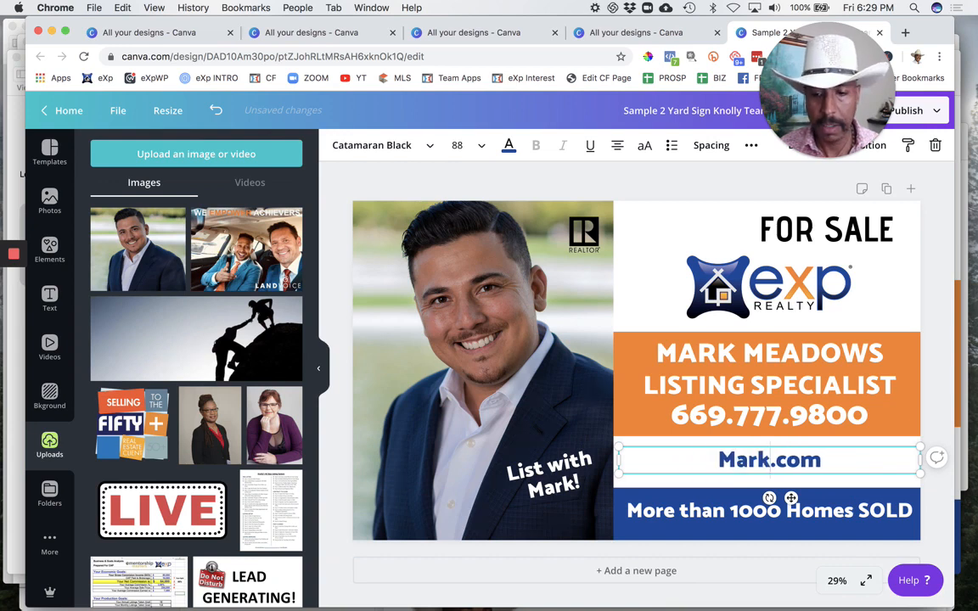
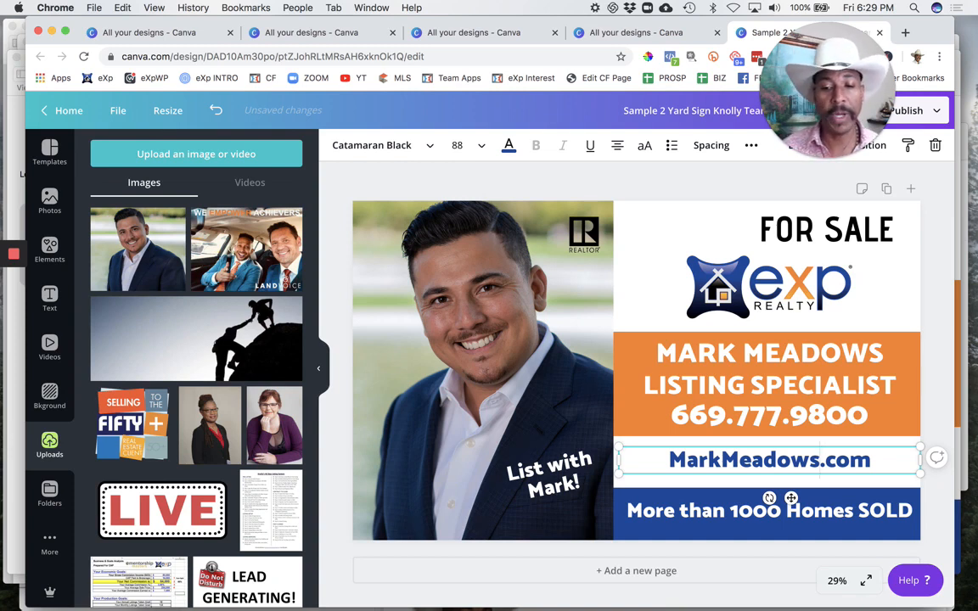
double_click(701, 460)
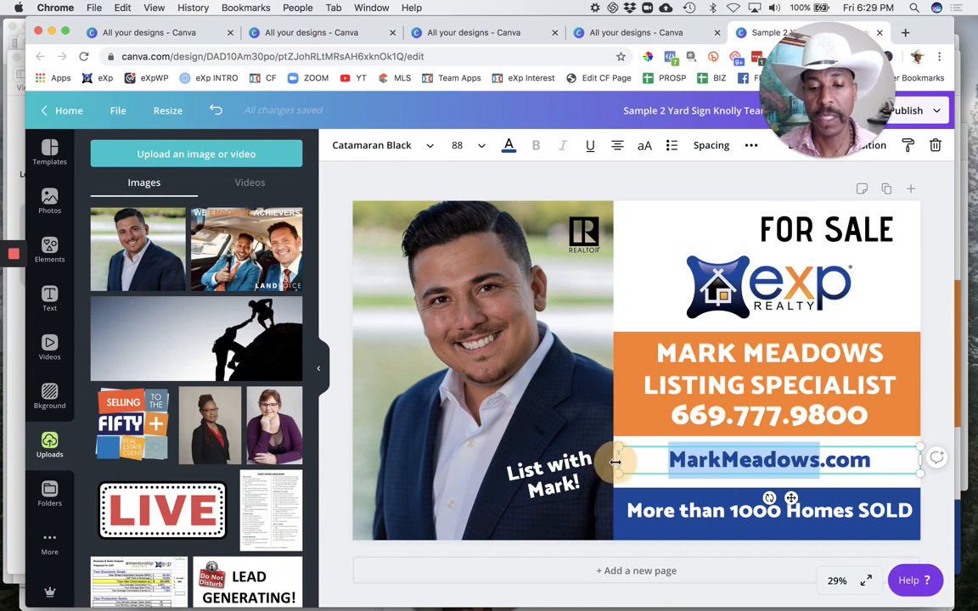
left_click_drag(615, 462, 611, 461)
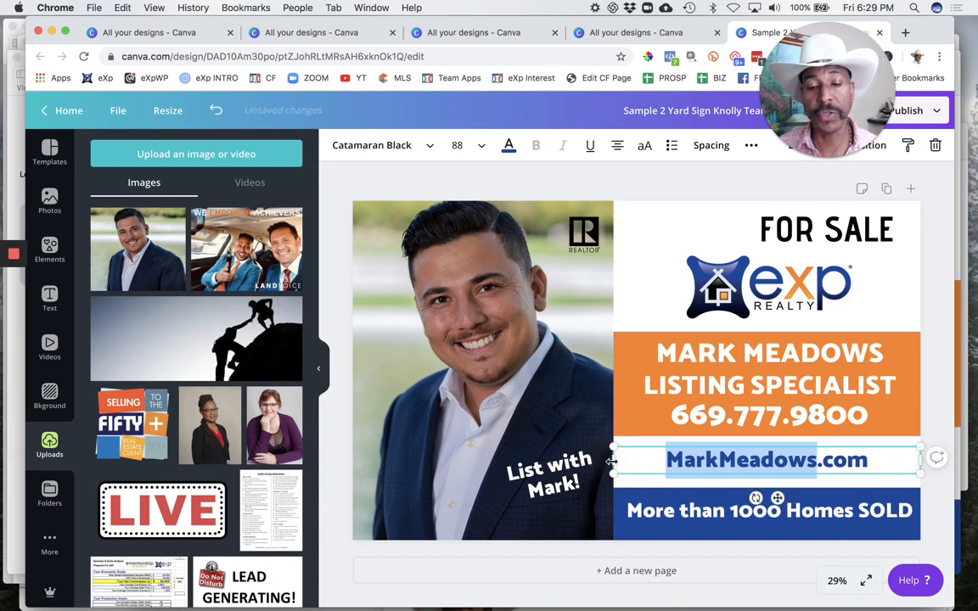
left_click(813, 447)
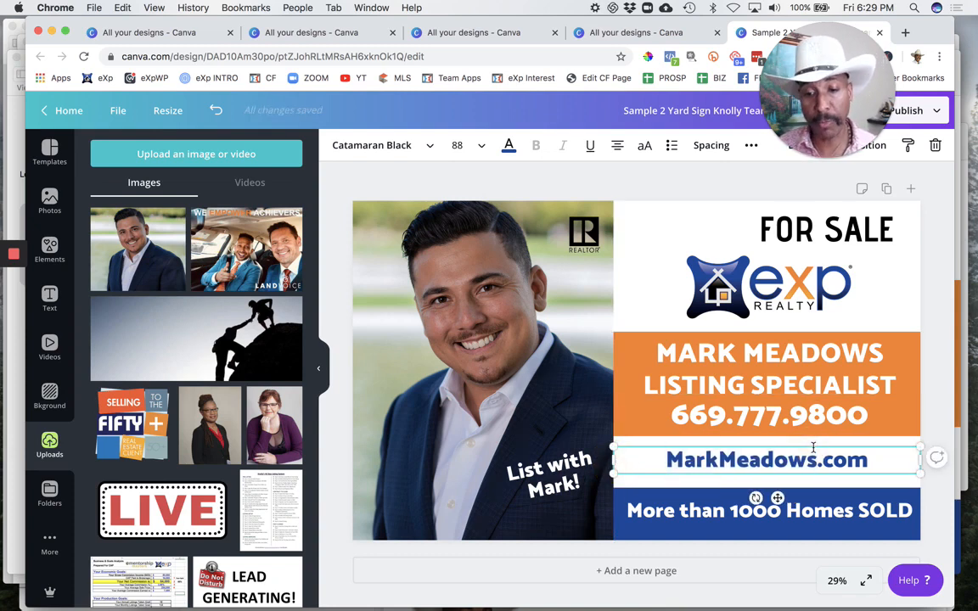
left_click(807, 357)
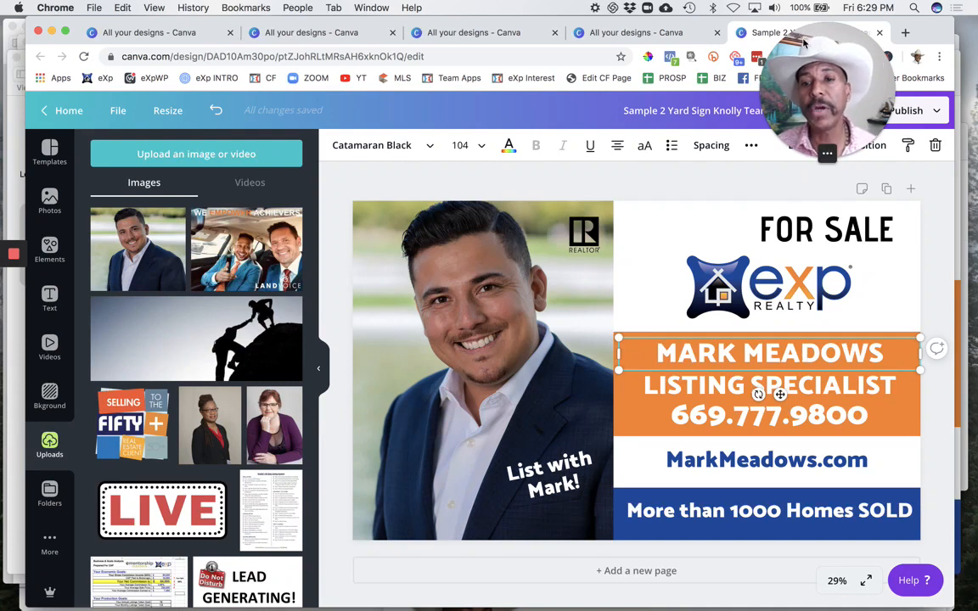
left_click_drag(828, 67, 236, 264)
left_click(235, 263)
left_click_drag(256, 150, 195, 181)
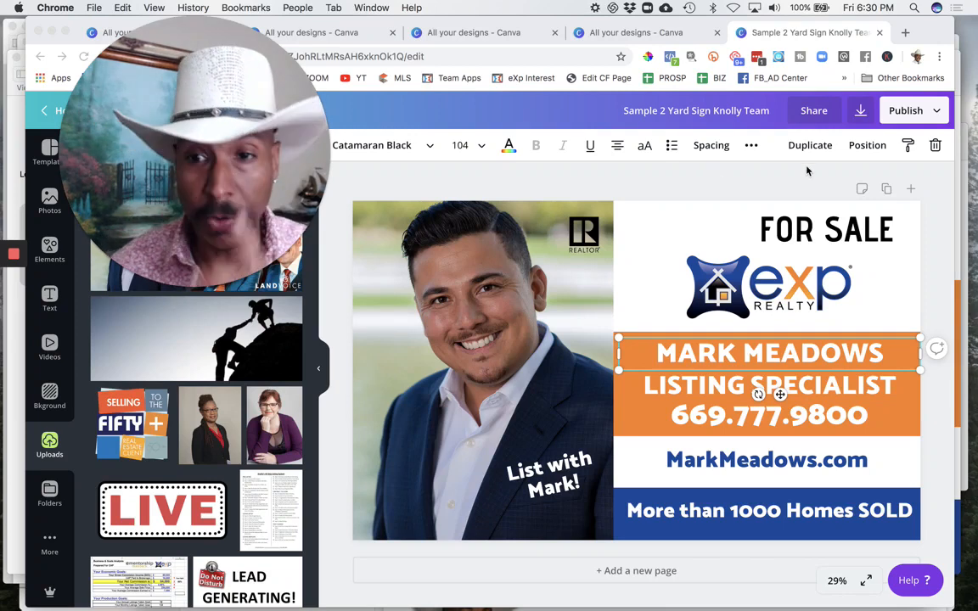
Step: Download the yard sign as a PNG, save it under the suggested file name, and dismiss the publishing confirmation
left_click(864, 115)
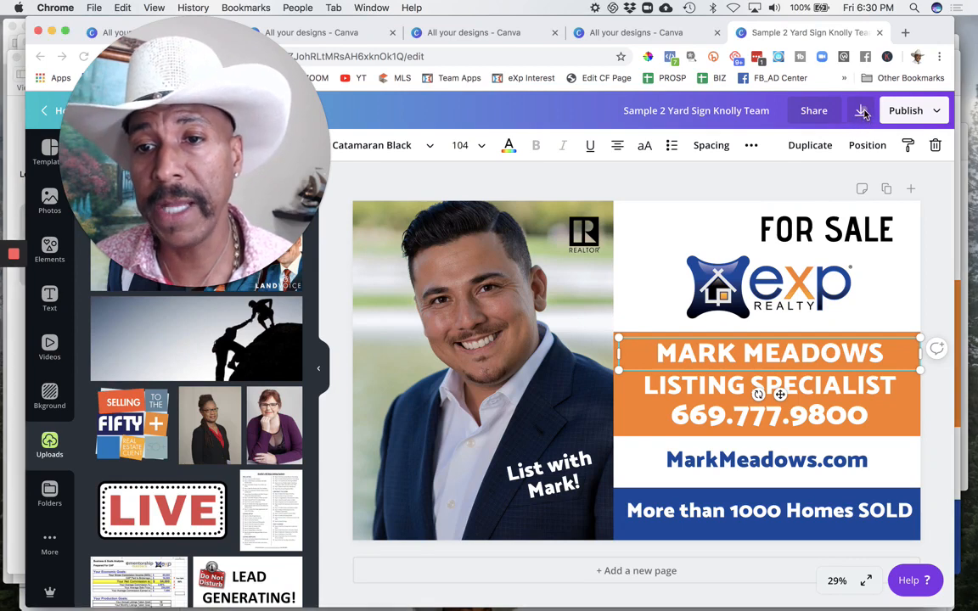
left_click(861, 113)
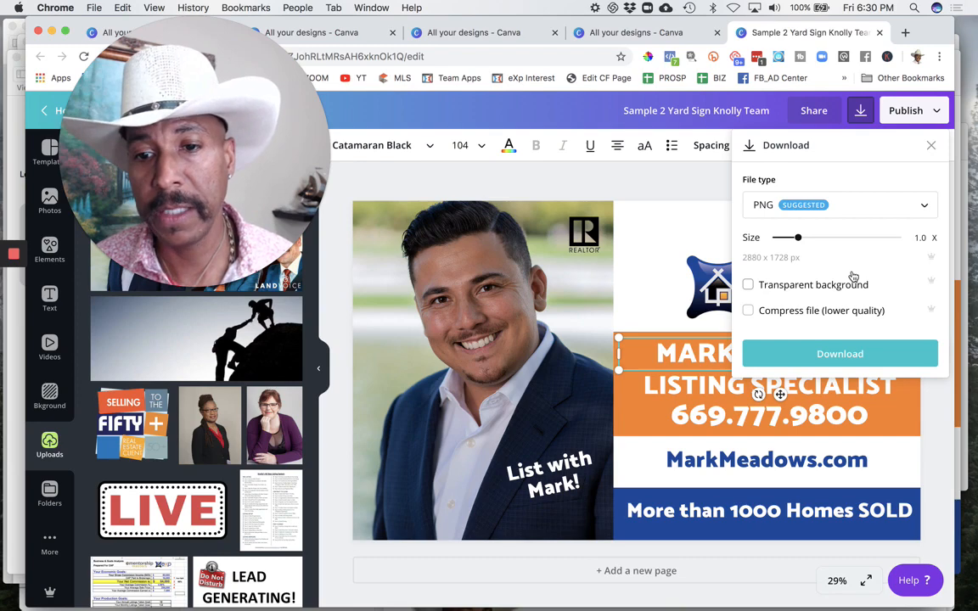
left_click(843, 354)
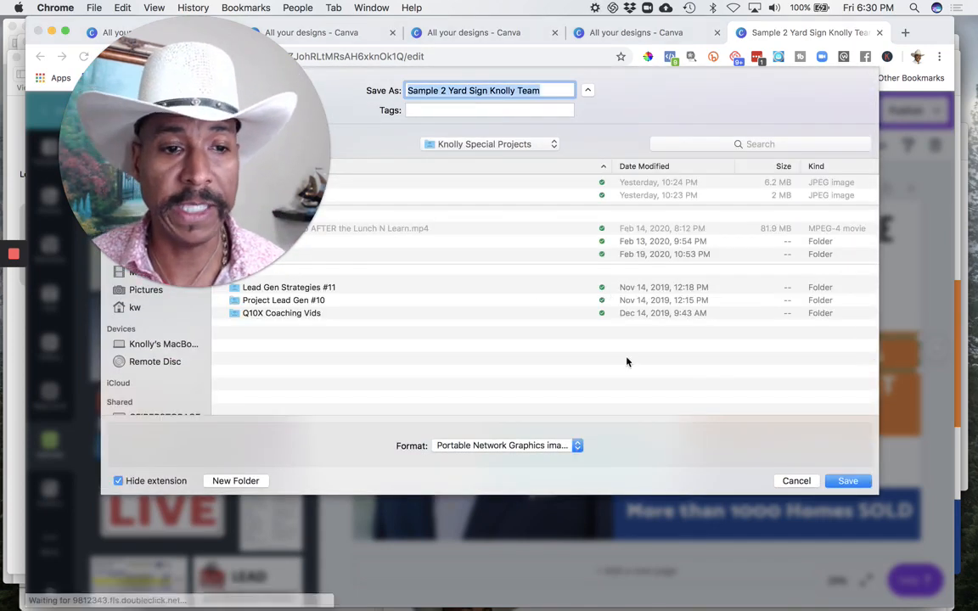
left_click(847, 481)
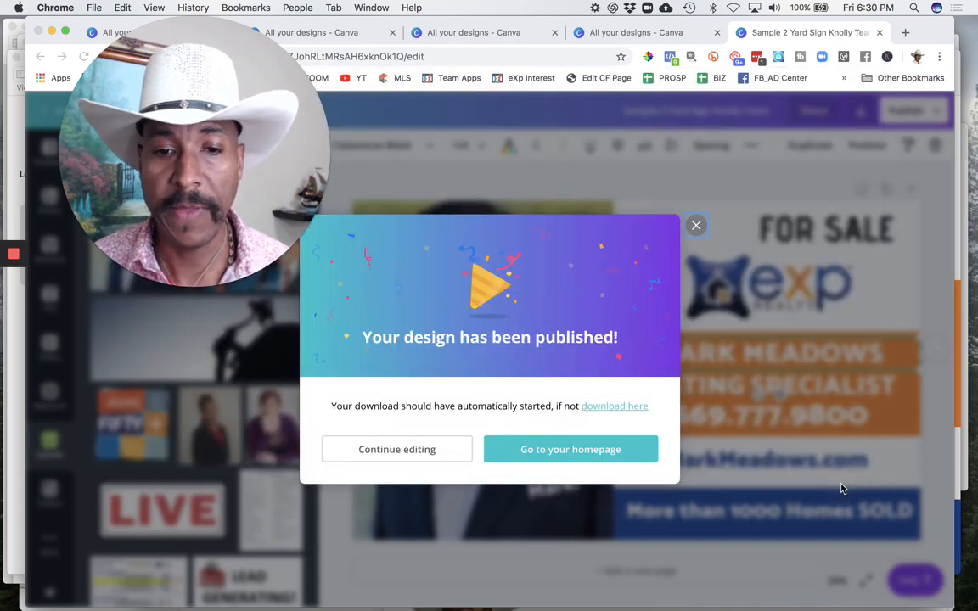
left_click(696, 225)
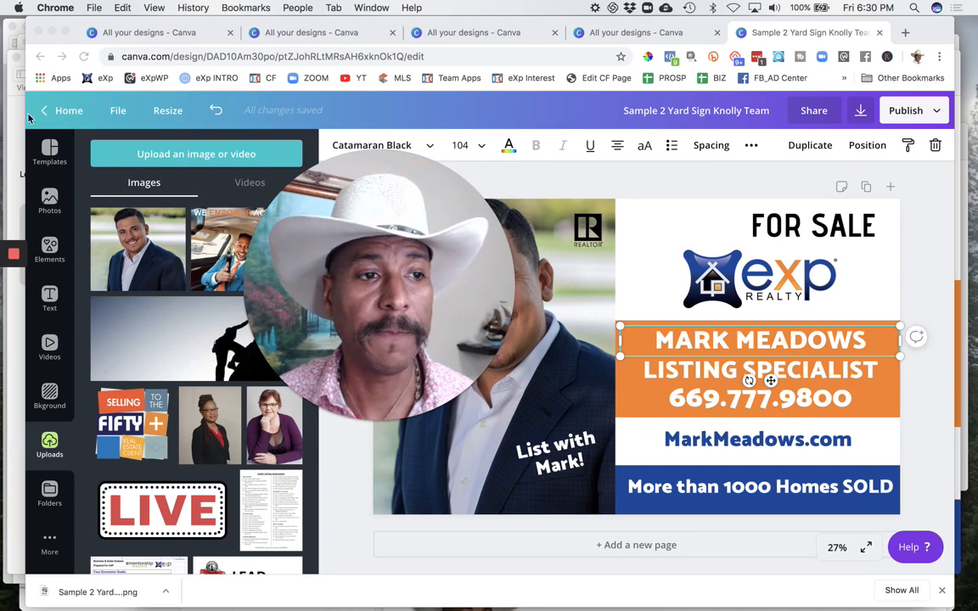
Step: Leave the yard sign for the home page and open the list of all designs
left_click(59, 111)
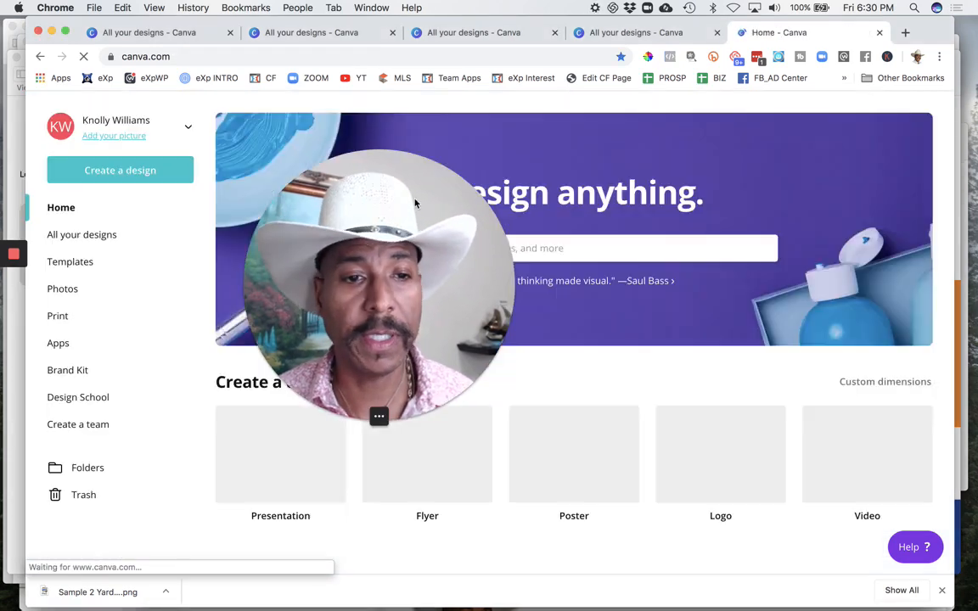
left_click_drag(416, 203, 127, 156)
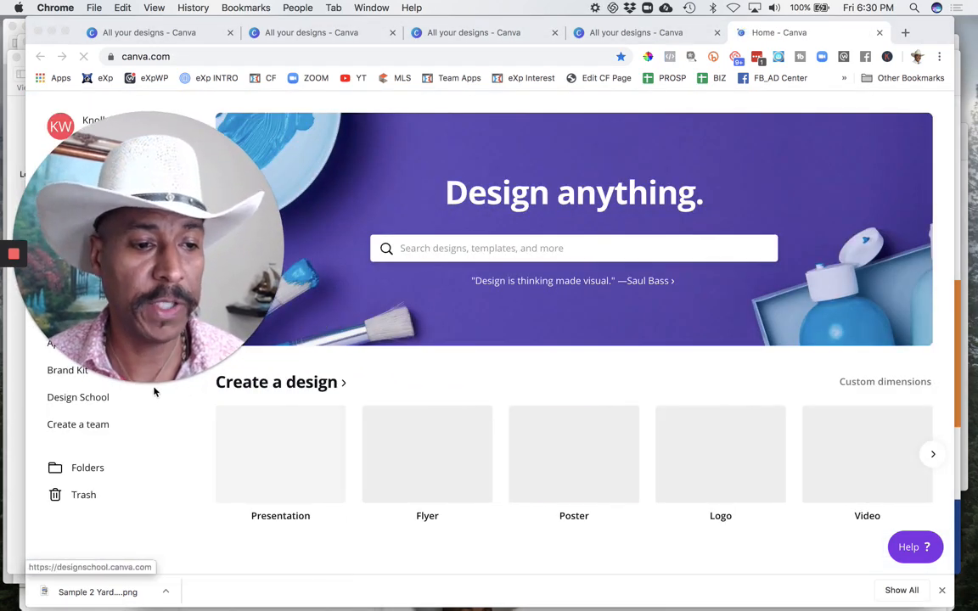
left_click(130, 378)
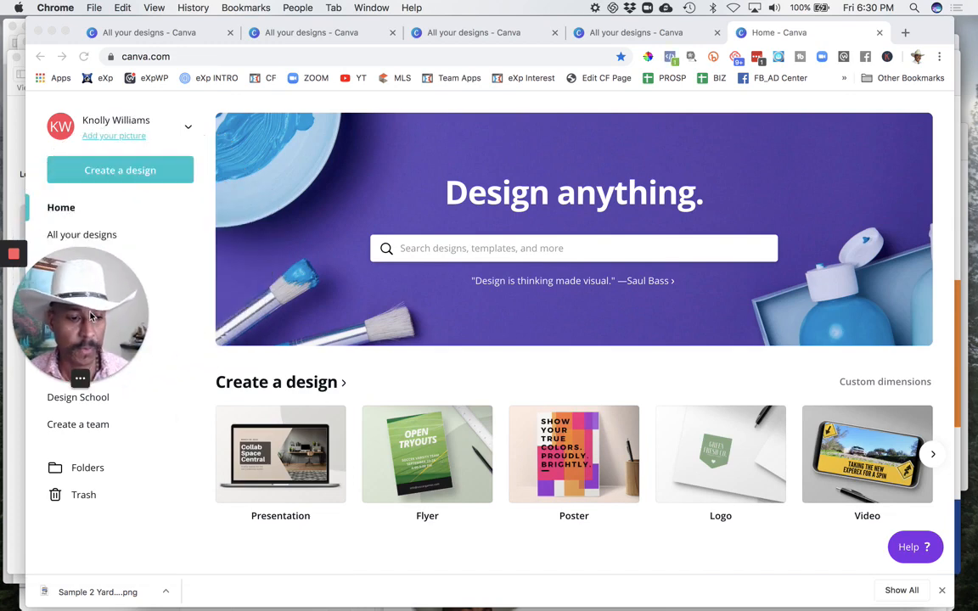
left_click_drag(90, 308, 891, 183)
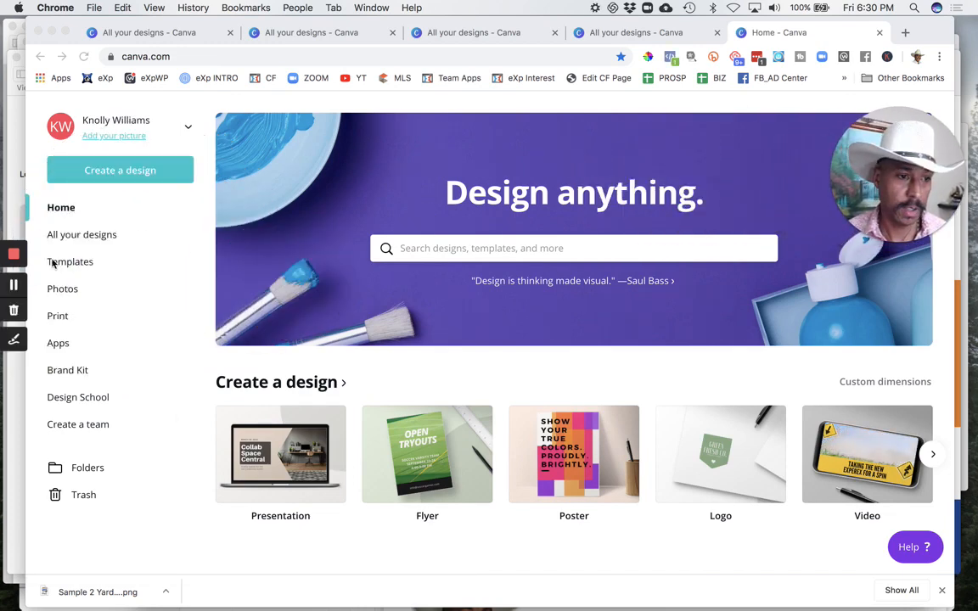
left_click(78, 235)
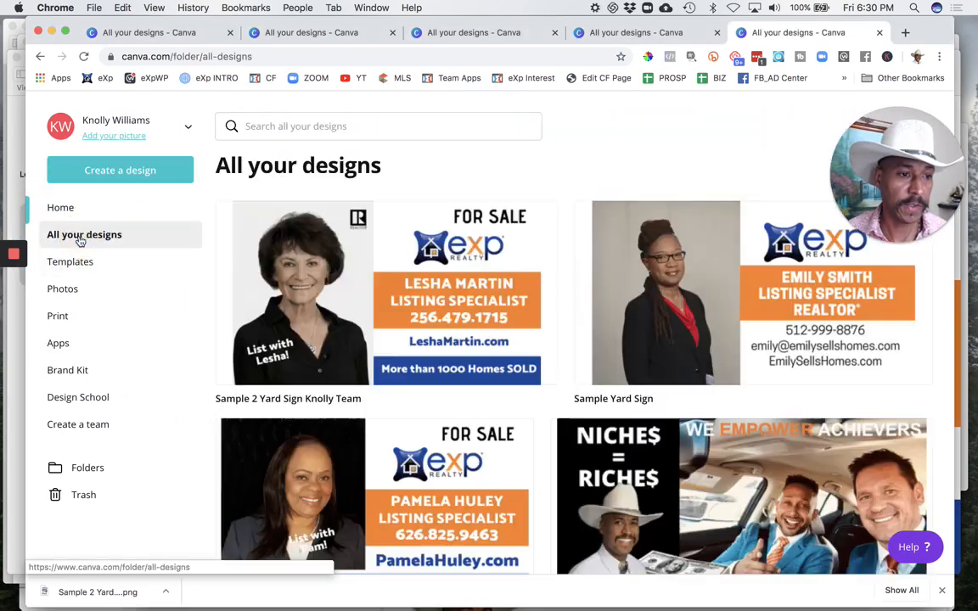
Step: Find the EMAIL LETTERHEAD_exp design beside the Q10X Flyer in the design list and open it for editing
scroll(309, 440, "down", 15)
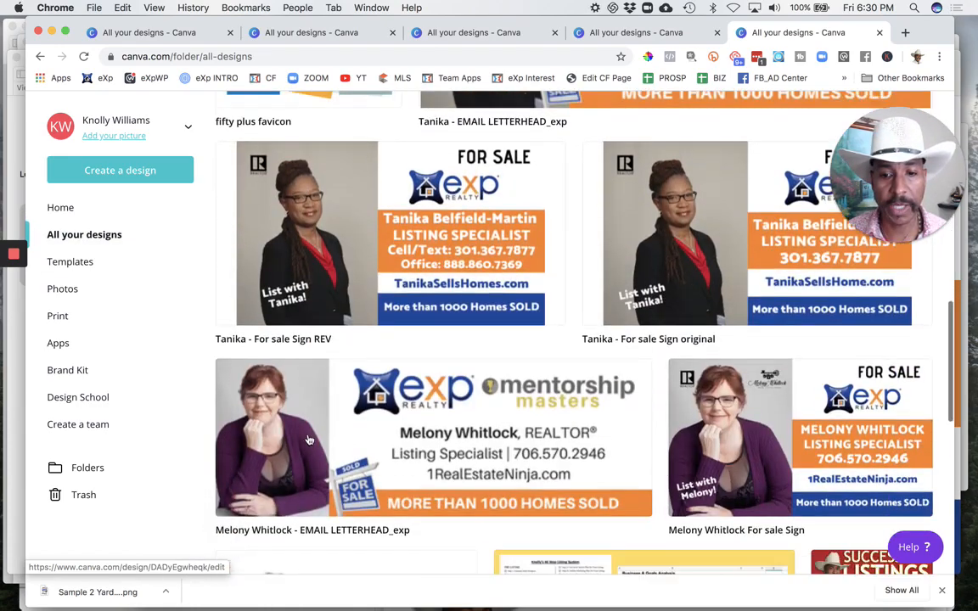
scroll(309, 439, "up", 1)
scroll(309, 436, "up", 1)
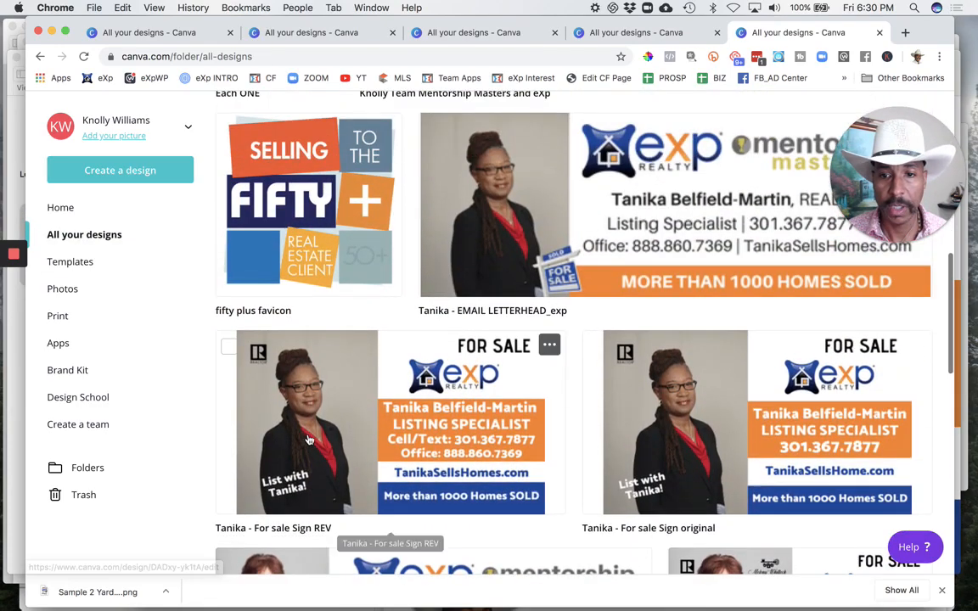
scroll(309, 437, "down", 10)
scroll(309, 439, "down", 12)
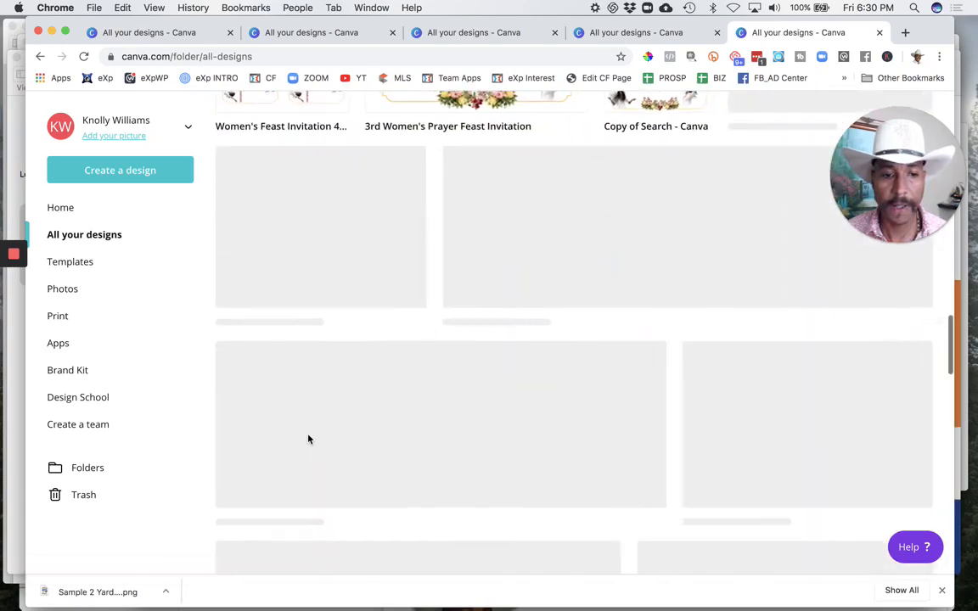
scroll(309, 439, "down", 12)
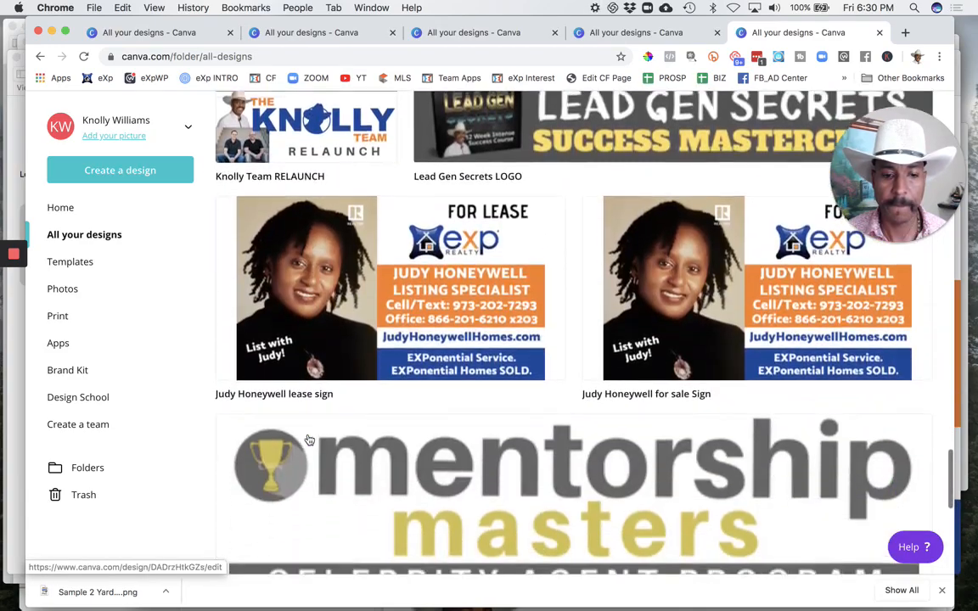
scroll(309, 440, "down", 12)
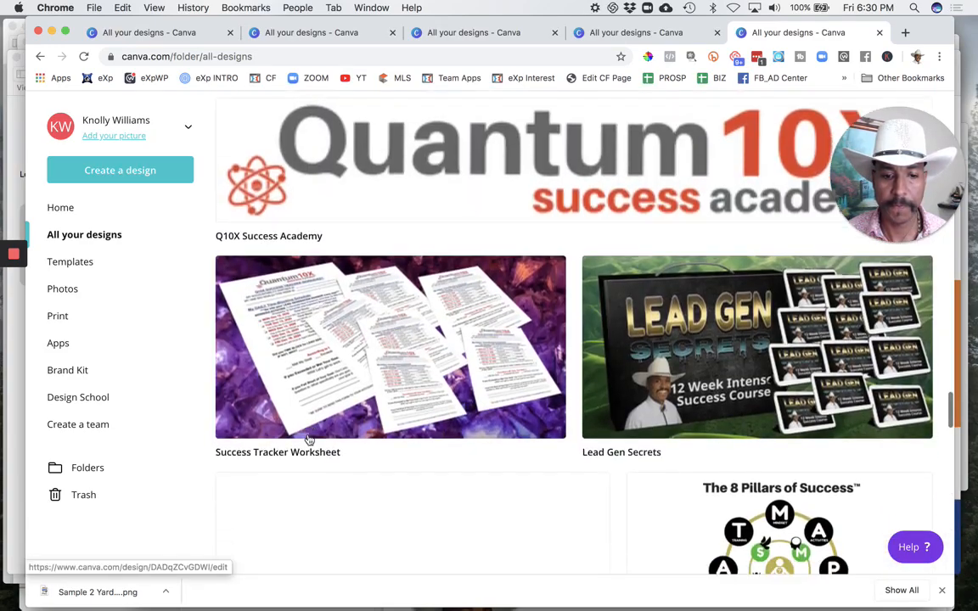
scroll(309, 439, "down", 10)
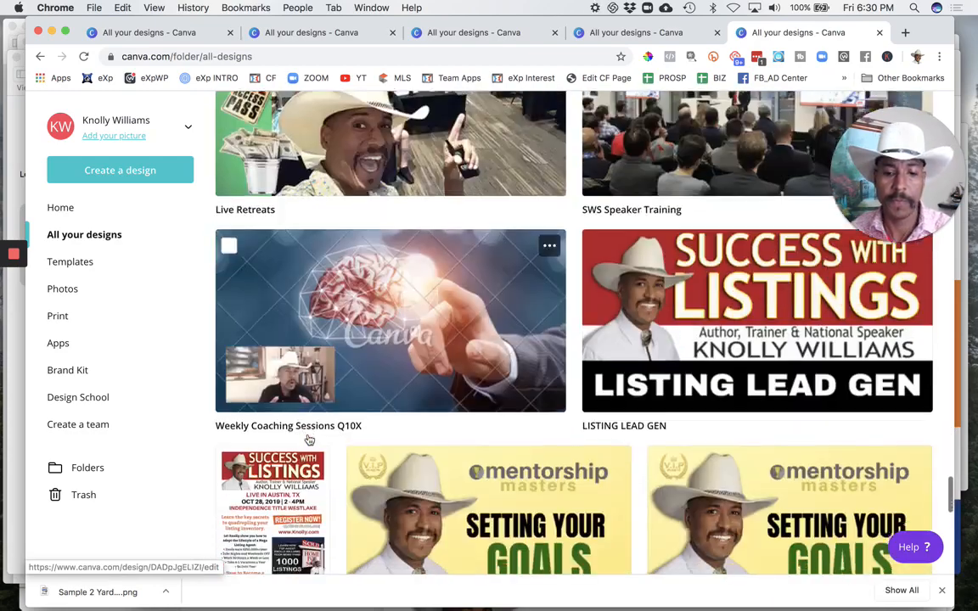
scroll(309, 440, "up", 3)
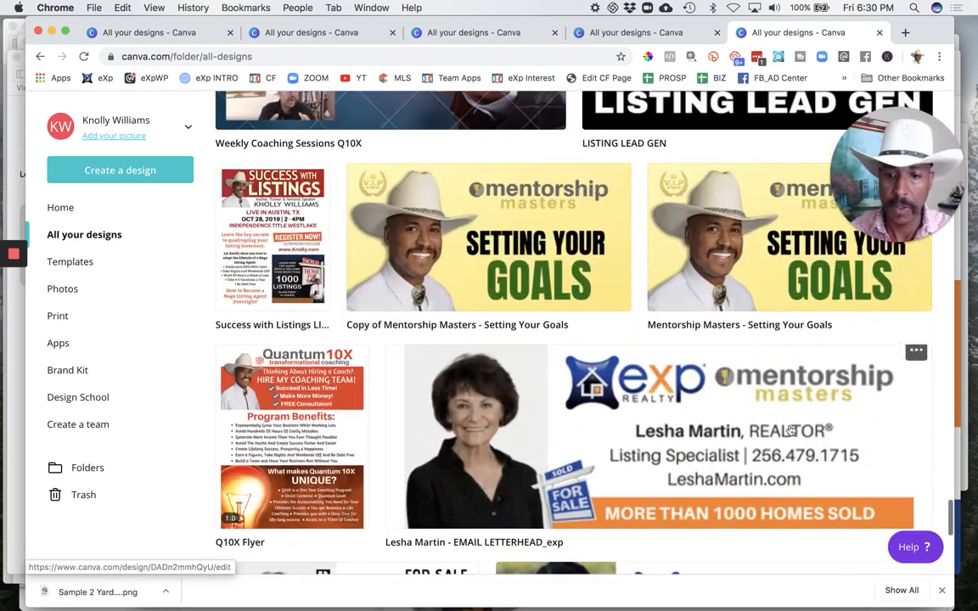
left_click(919, 363)
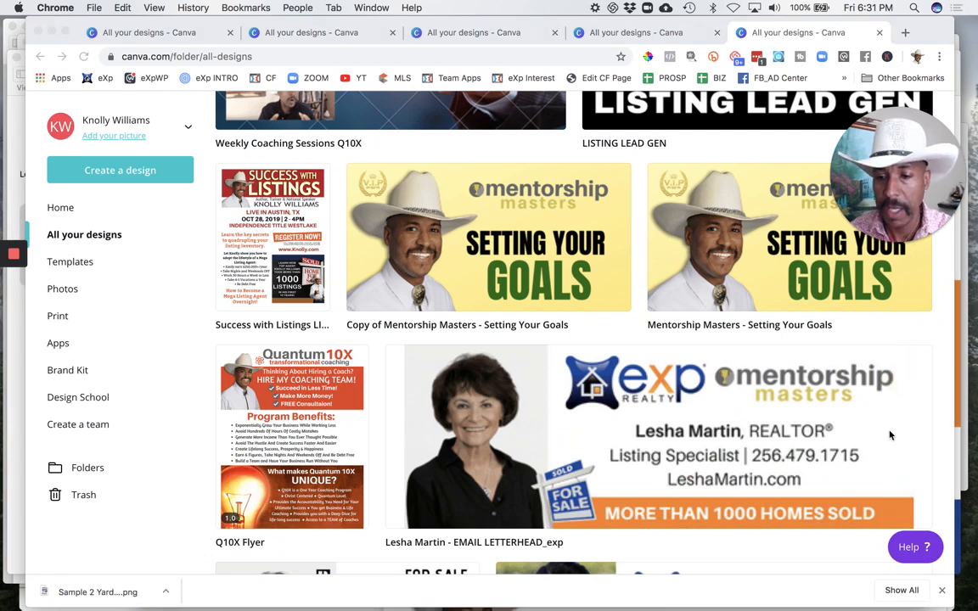
left_click(914, 355)
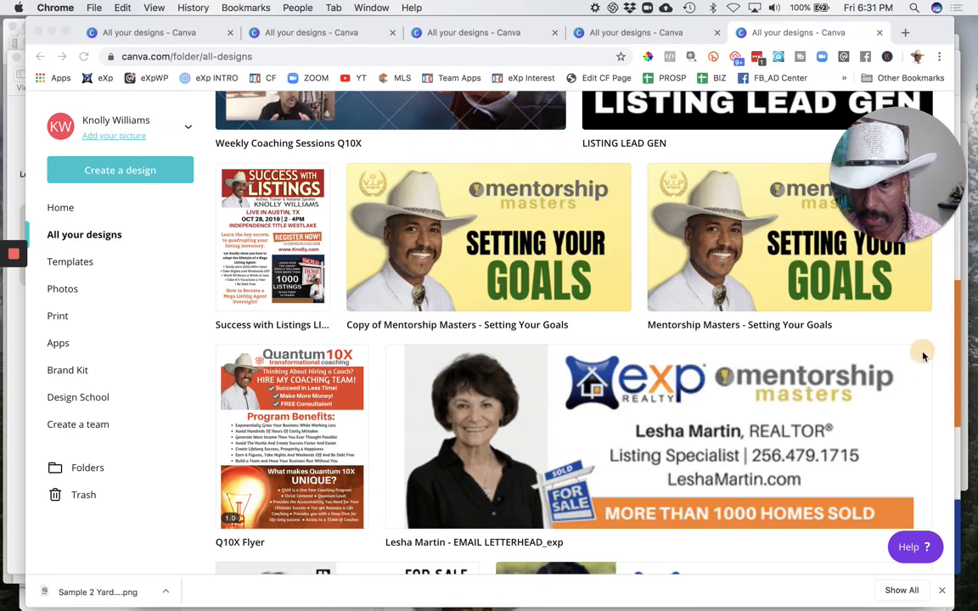
left_click(905, 376)
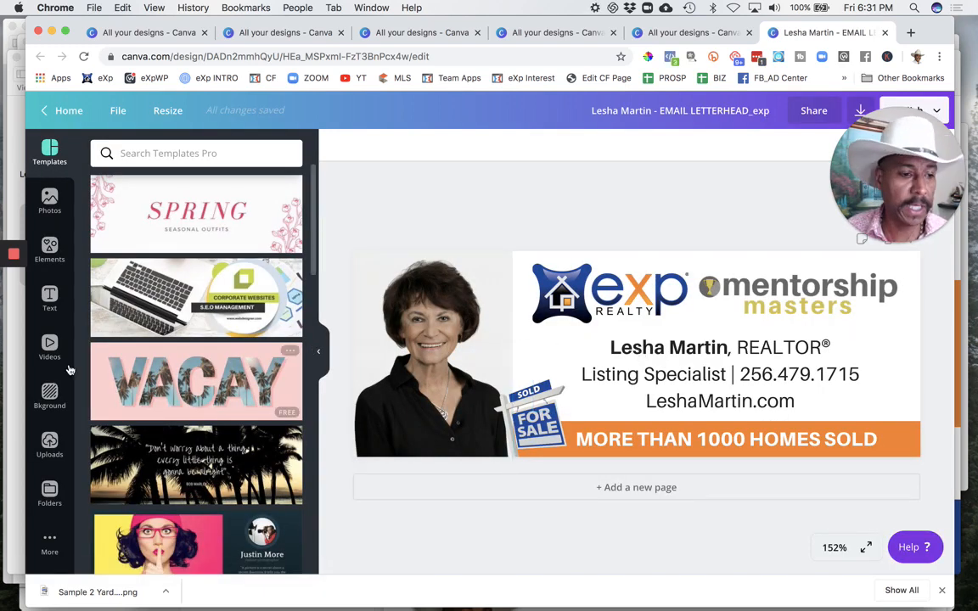
Step: Place the uploaded portrait of the man in the navy jacket on the letterhead and delete the old agent's portrait
left_click(49, 447)
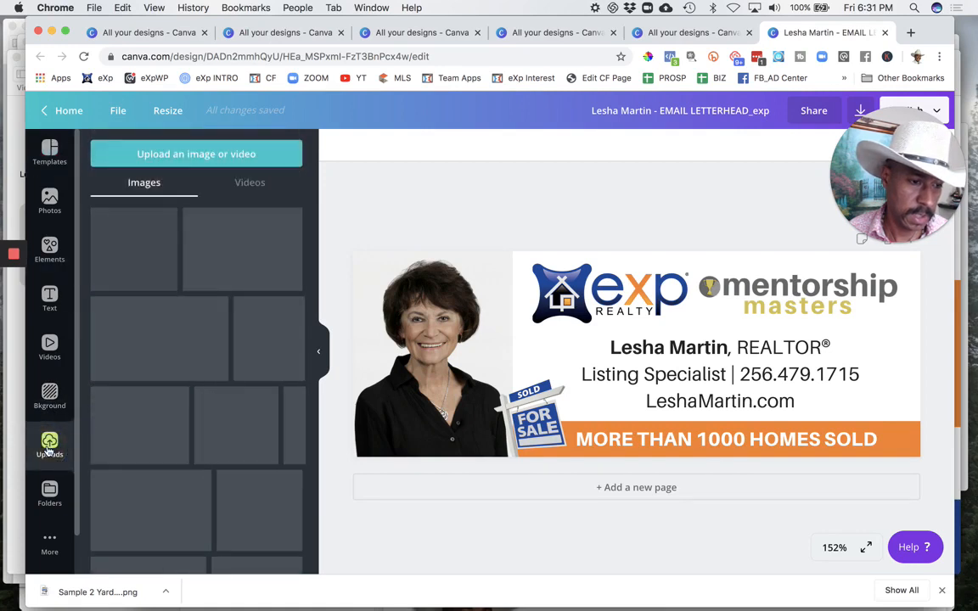
left_click_drag(136, 243, 428, 321)
left_click(443, 434)
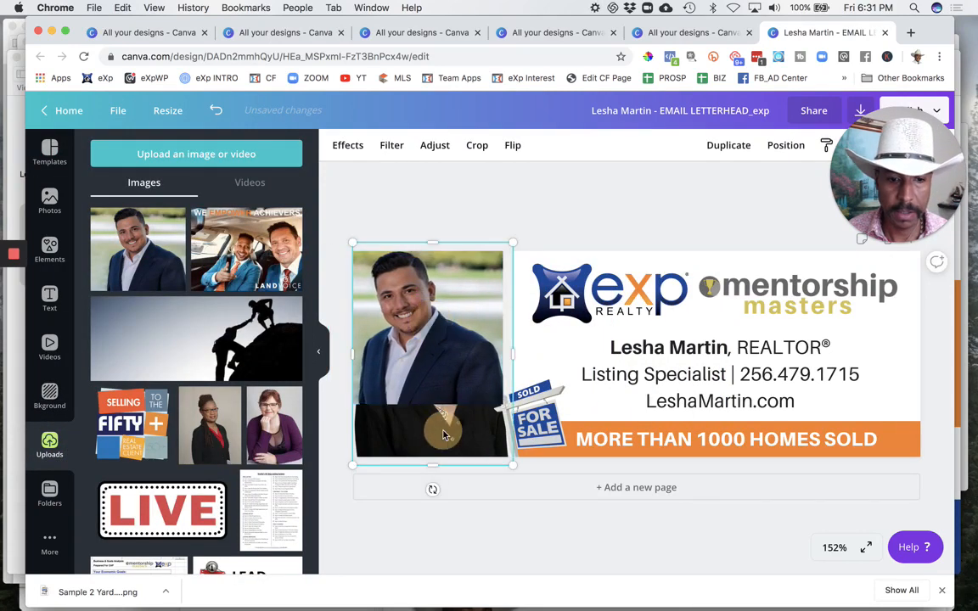
key("Delete")
Step: Trim the new portrait's inner edge, enlarge it to the letterhead's full height and shift it slightly toward the contact text
left_click(460, 370)
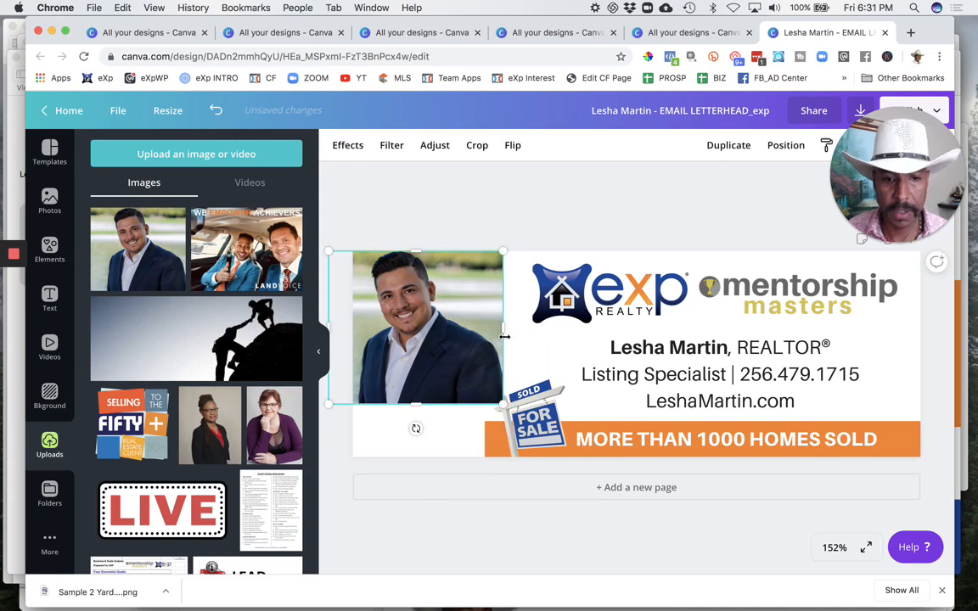
left_click_drag(502, 328, 463, 326)
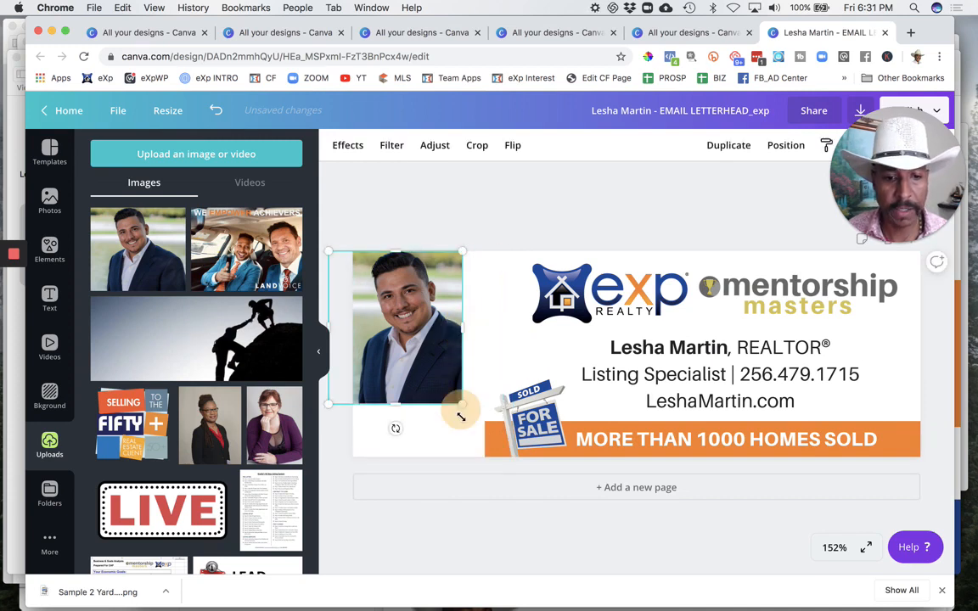
left_click_drag(460, 416, 497, 496)
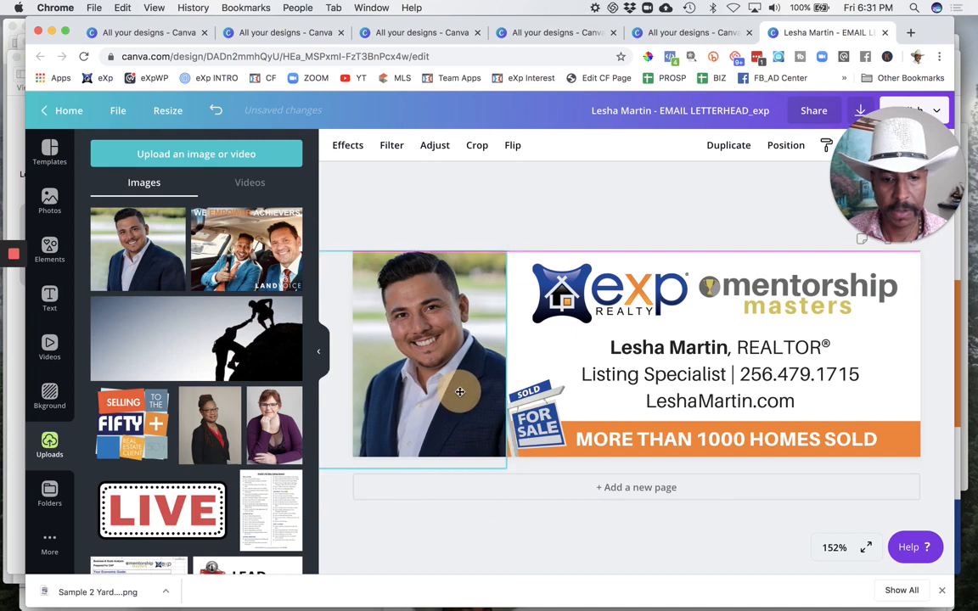
left_click_drag(459, 392, 467, 390)
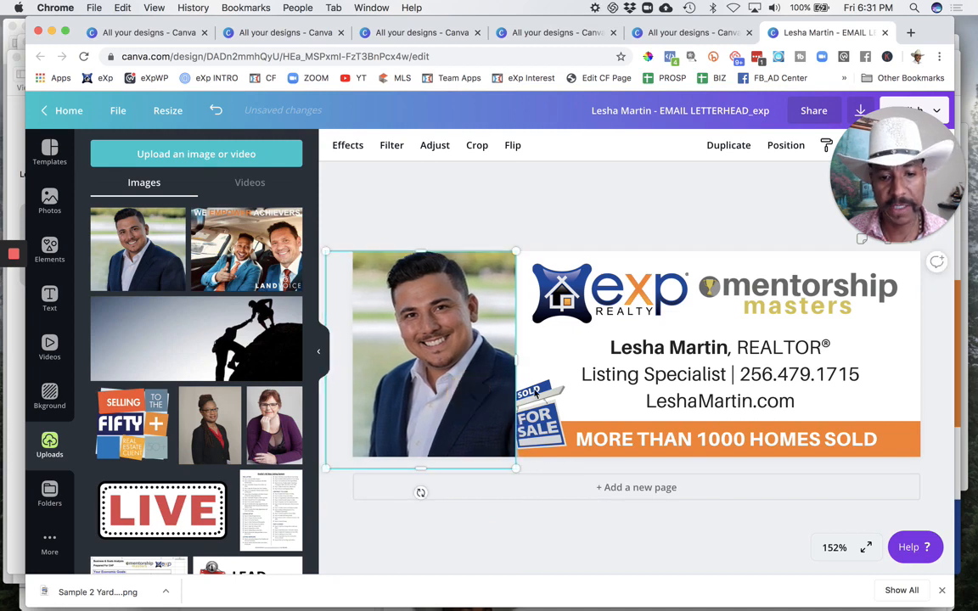
Step: Bring the SOLD / FOR SALE sign graphic forward so it overlaps the portrait
left_click(542, 408)
right_click(540, 408)
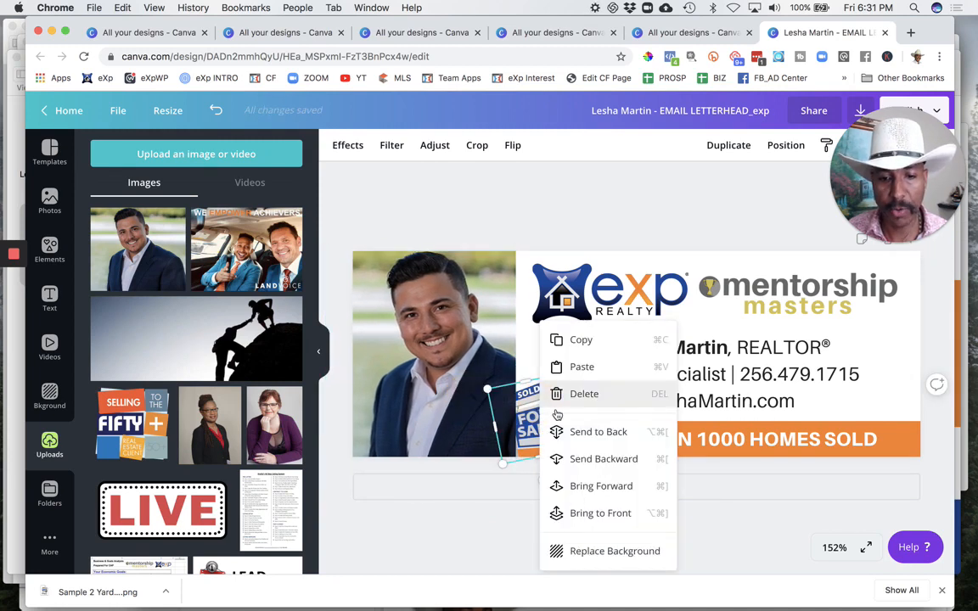
left_click(600, 486)
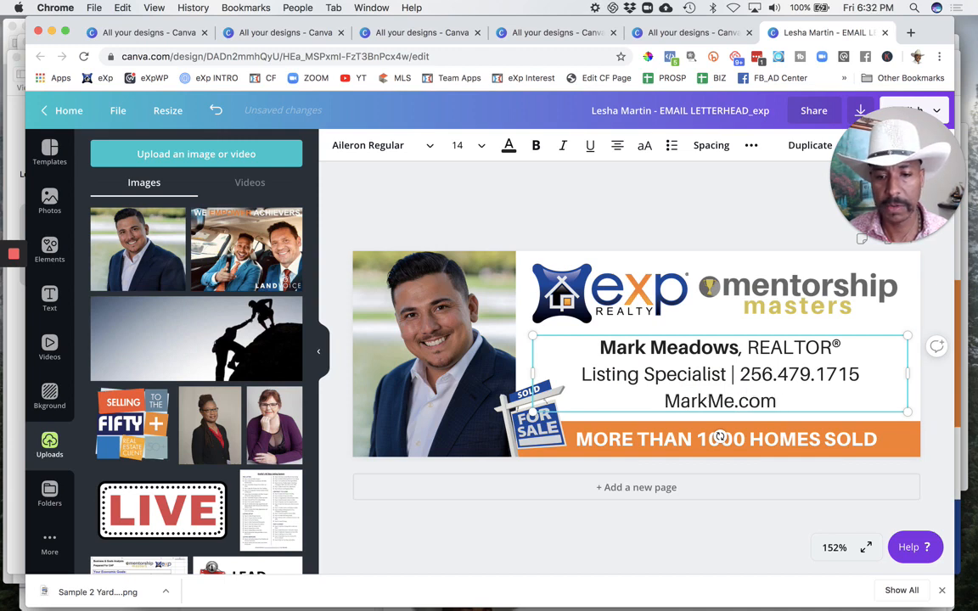
Step: Complete the new agent's website address and replace the phone number after Listing Specialist with the new agent's number
type("ows")
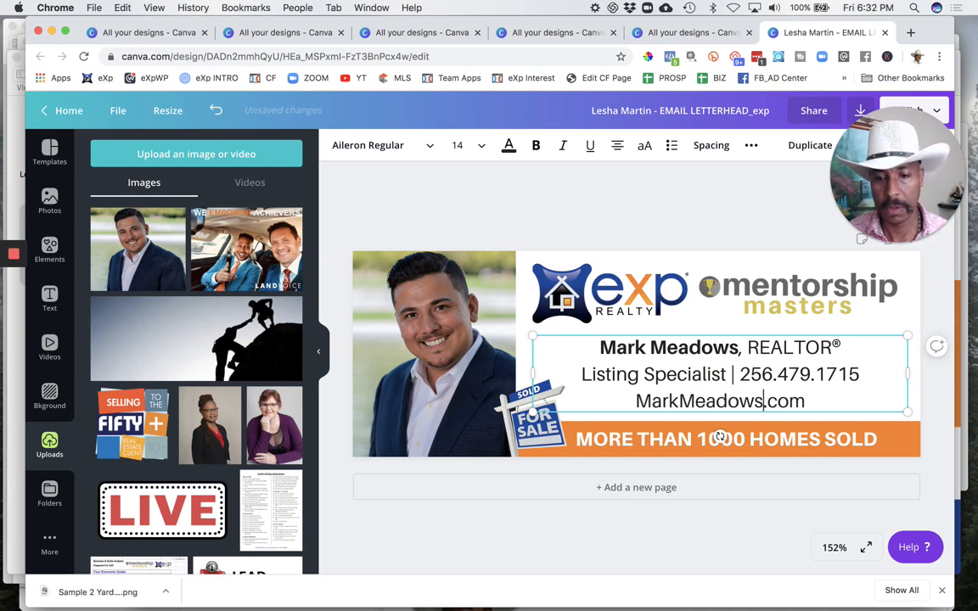
key("BackSpace")
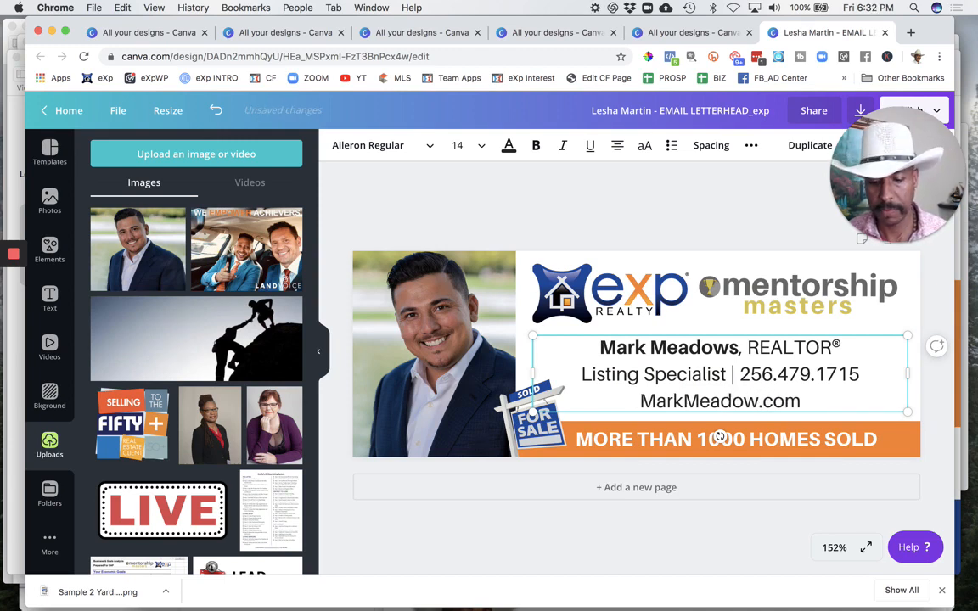
double_click(772, 376)
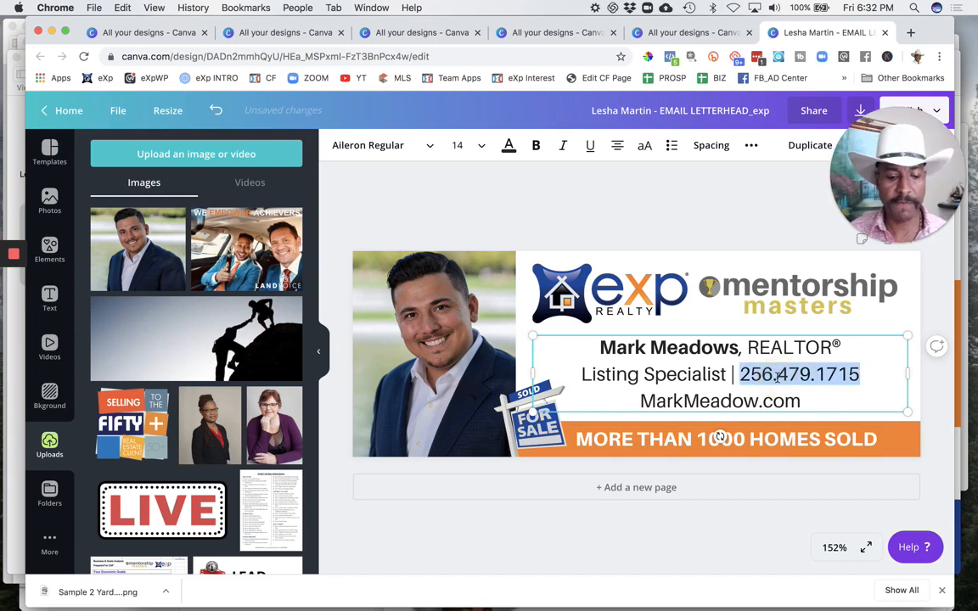
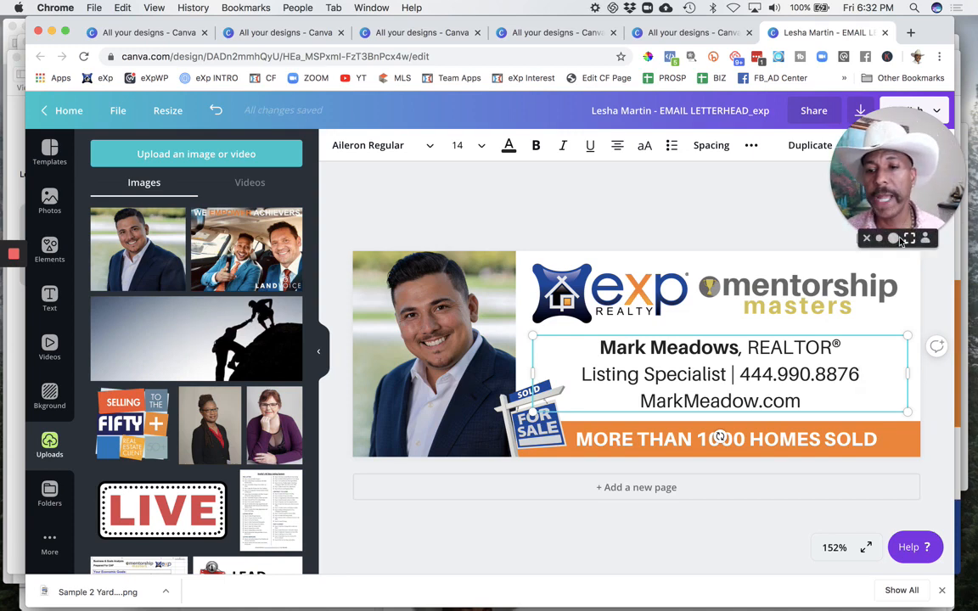
Step: Download the email letterhead as a PNG, save it under the suggested file name, and dismiss the publishing confirmation
left_click_drag(877, 214, 477, 183)
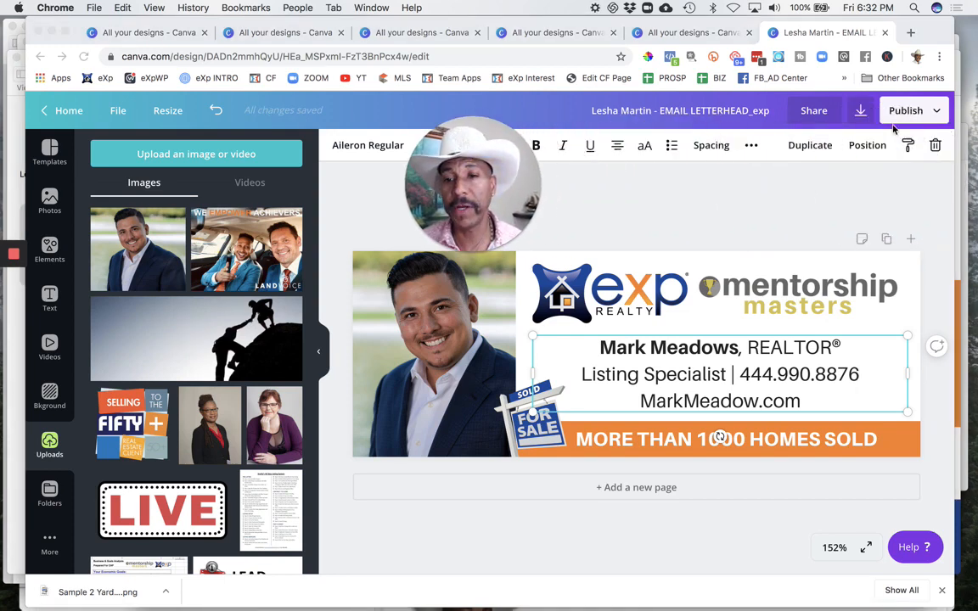
left_click(860, 111)
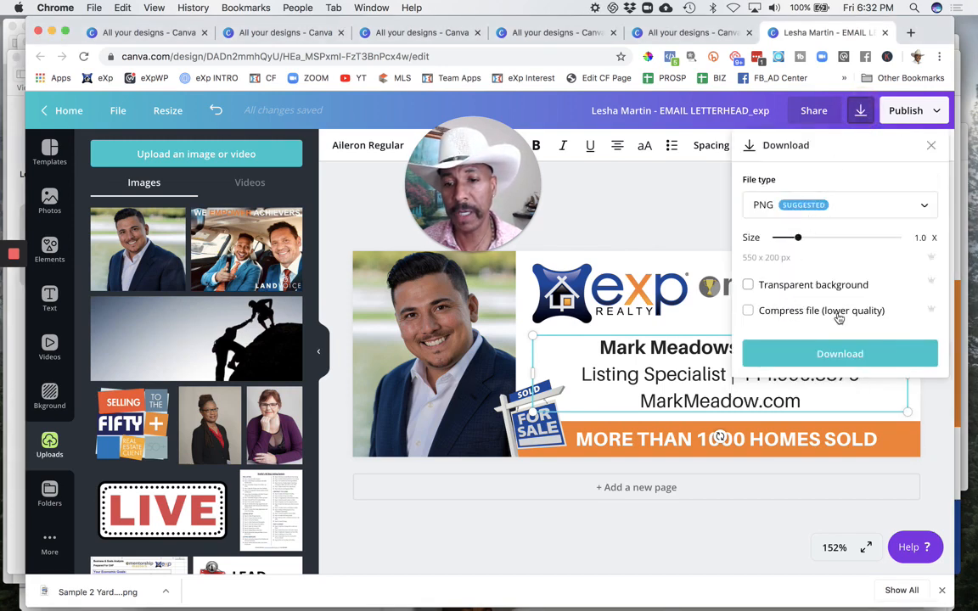
left_click(823, 357)
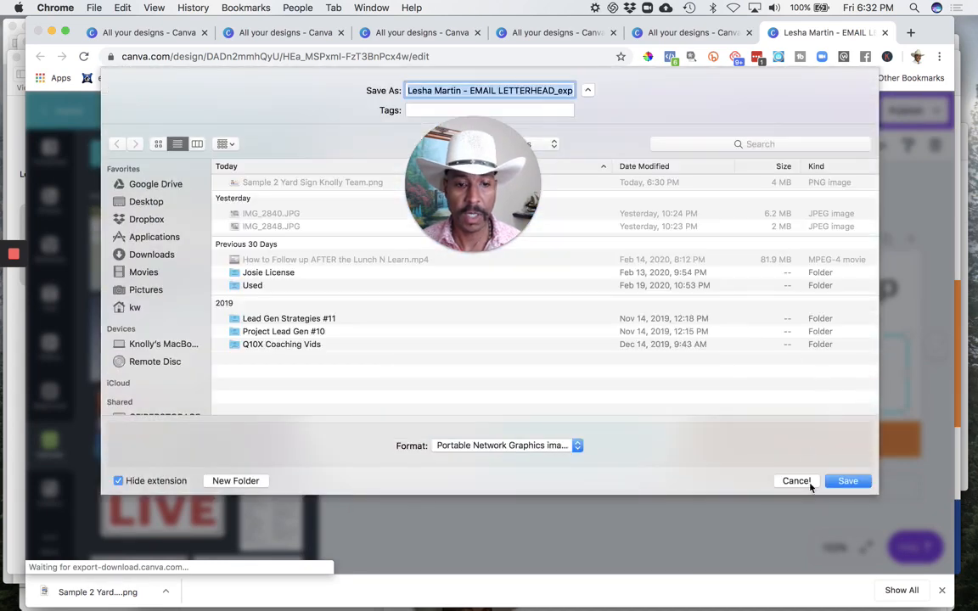
left_click(842, 481)
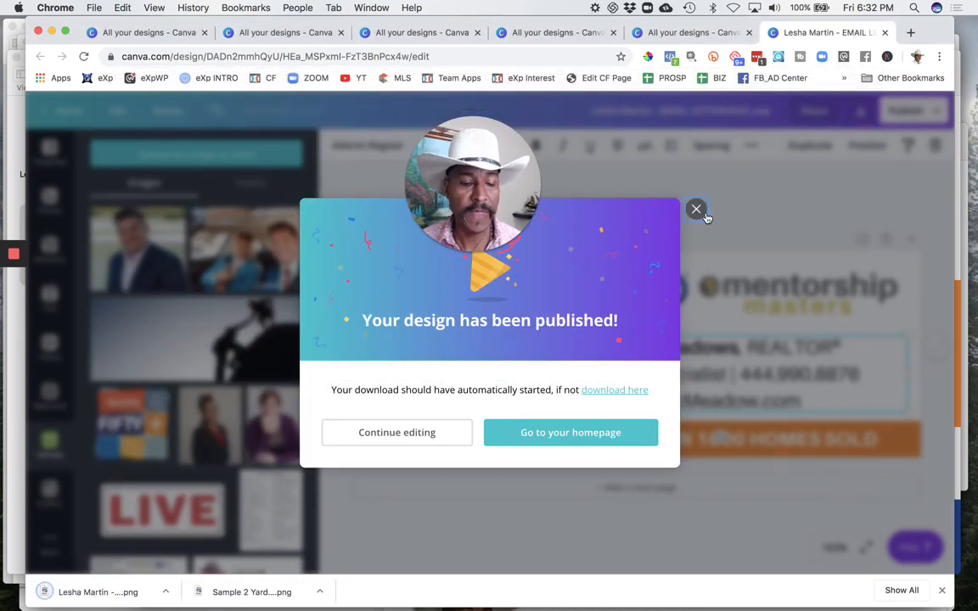
left_click(696, 211)
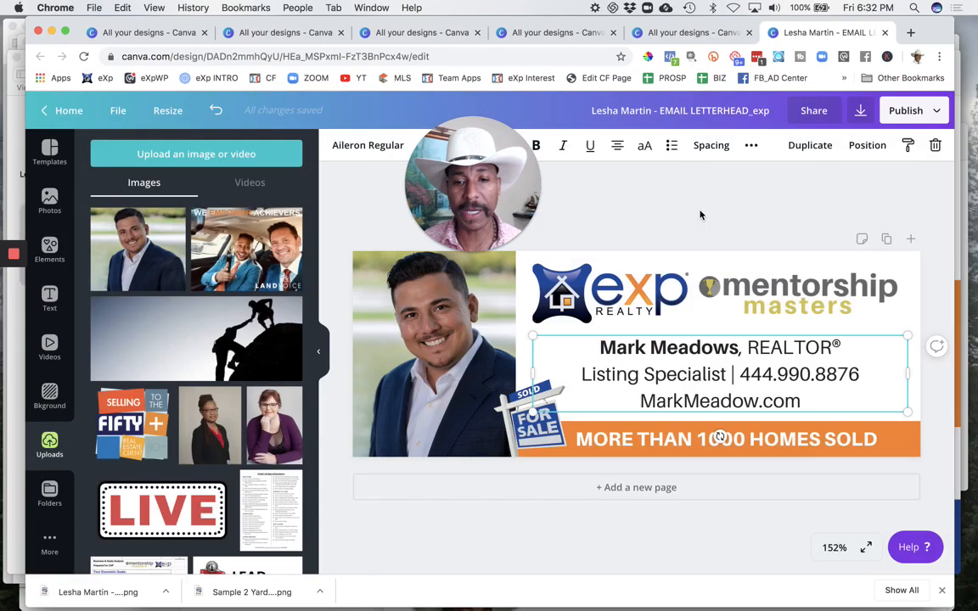
left_click_drag(492, 148, 93, 268)
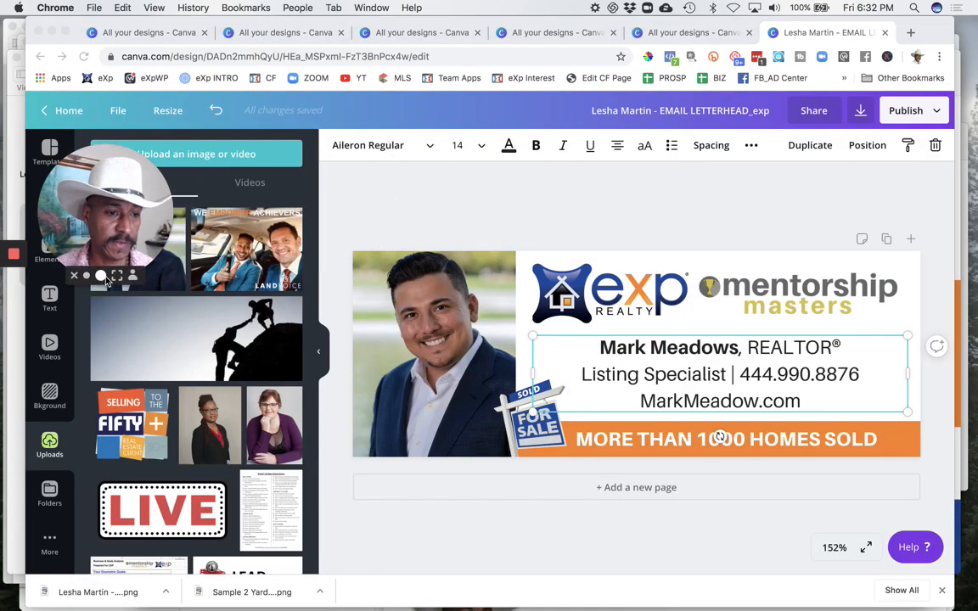
left_click(101, 276)
left_click_drag(194, 177, 212, 362)
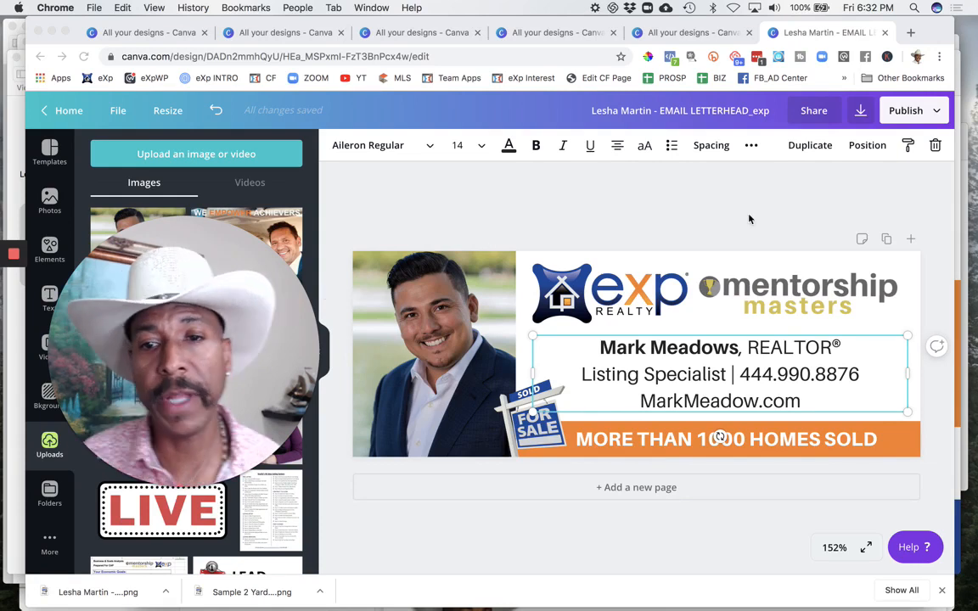
Step: Open the letterhead's sharing options and copy the link that lets others edit the design
left_click(813, 111)
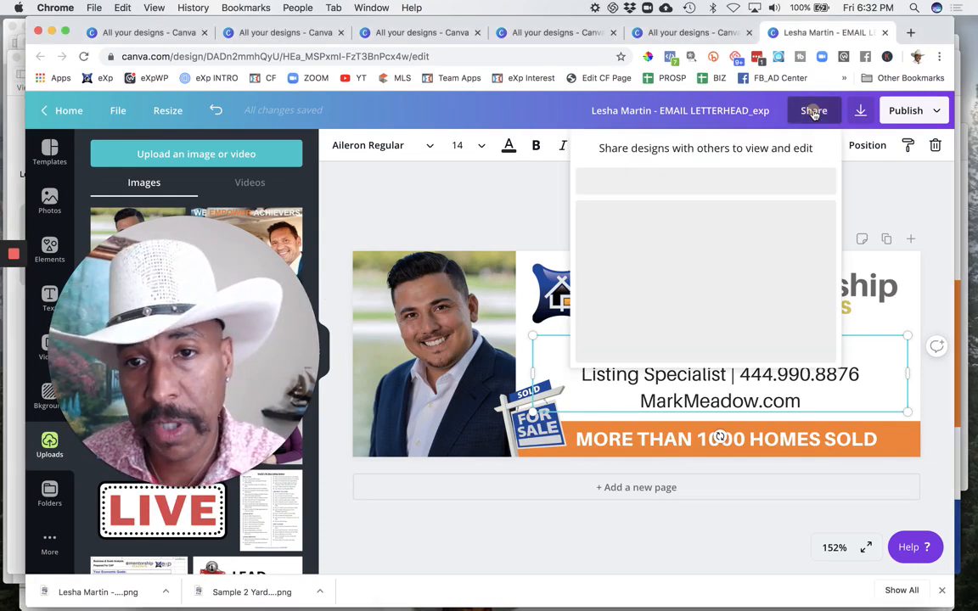
left_click(813, 111)
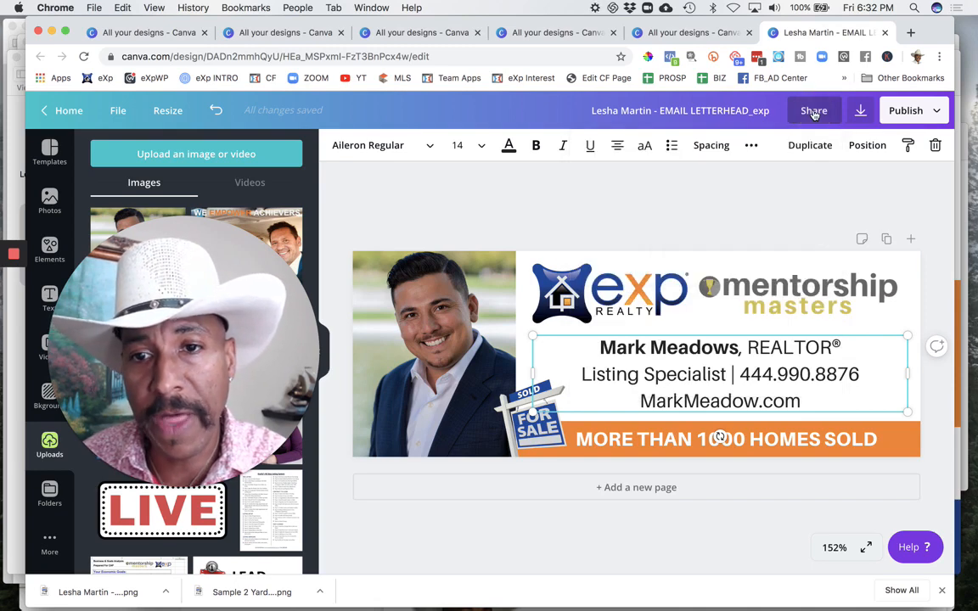
left_click(813, 111)
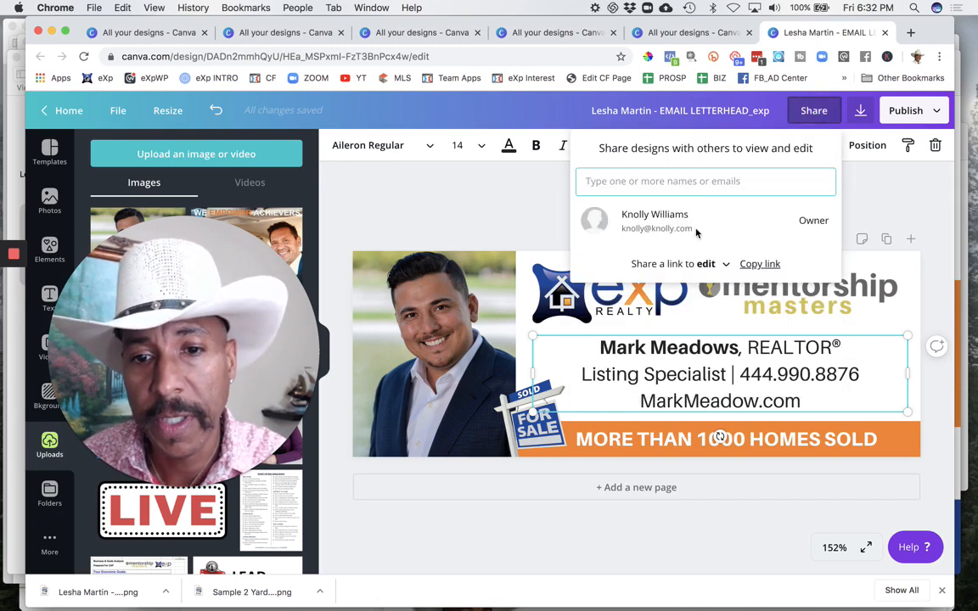
left_click(759, 266)
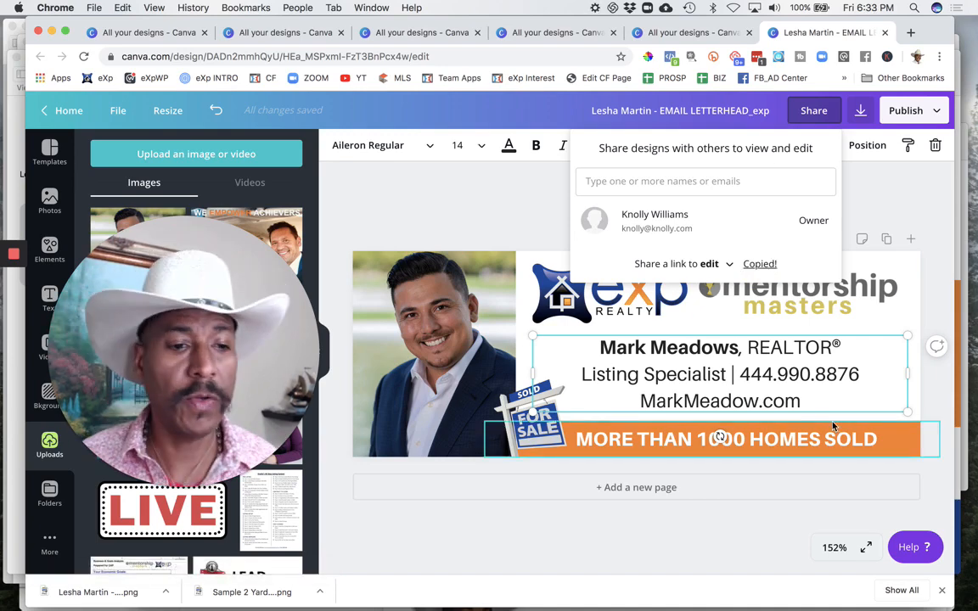
left_click(192, 484)
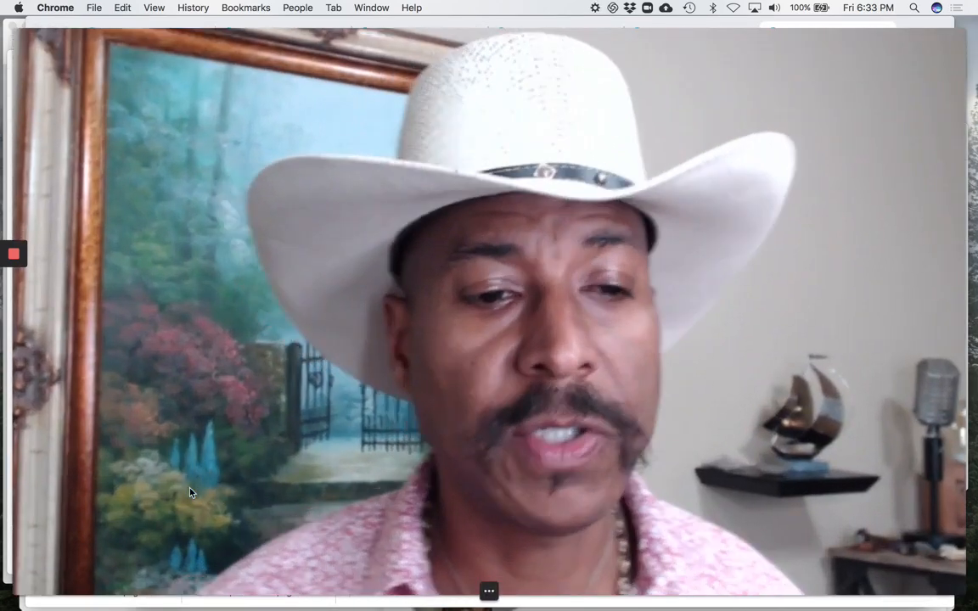